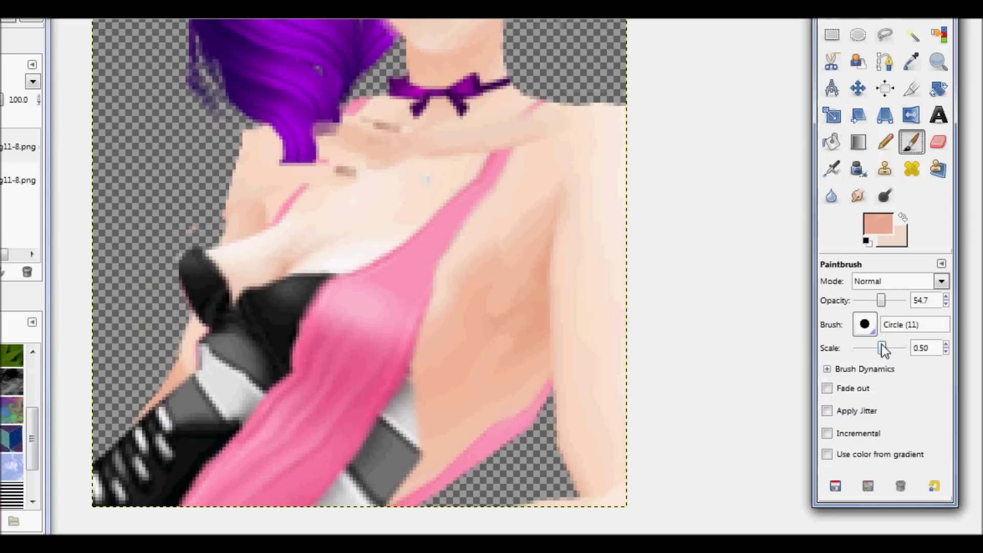
Paint the near arm's inner edge down to the canvas edge with the light skin tone at brush scale 0.74.
click(903, 219)
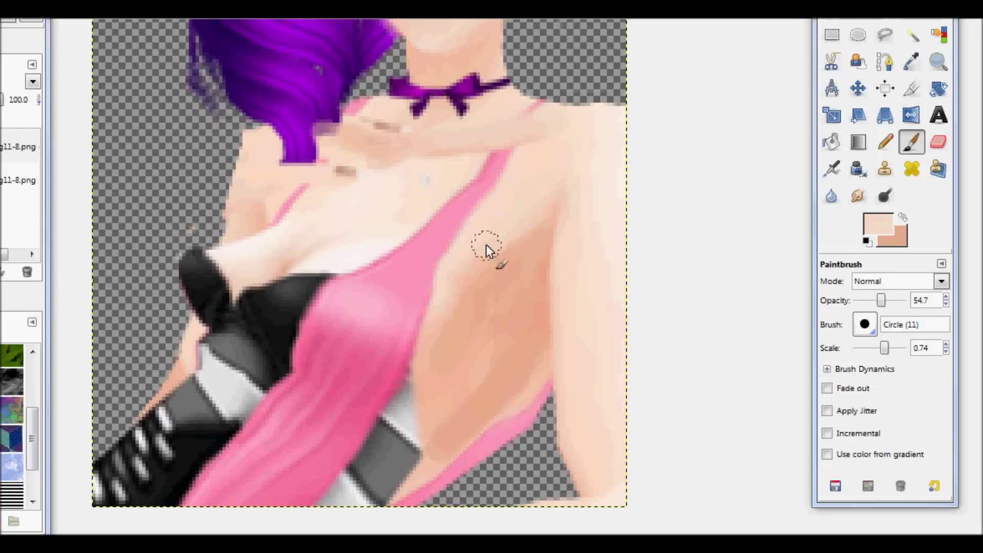
mouse_move(567, 325)
mouse_down()
mouse_move(570, 481)
mouse_move(595, 500)
mouse_move(563, 505)
mouse_up()
Set the eraser scale to 0.24 and try to trim the top edge of the near shoulder.
key(shift+e)
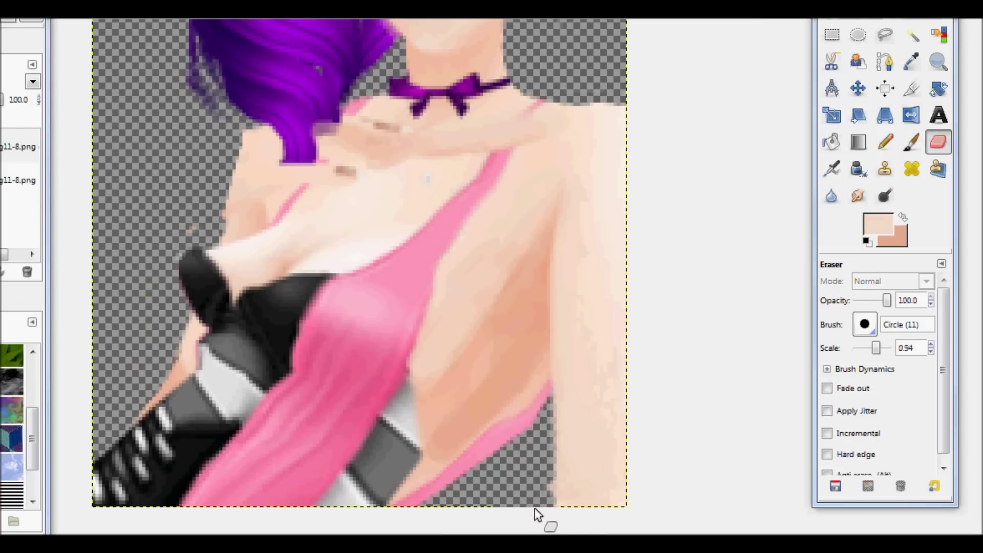
click(903, 220)
drag(876, 347, 866, 343)
drag(619, 109, 590, 120)
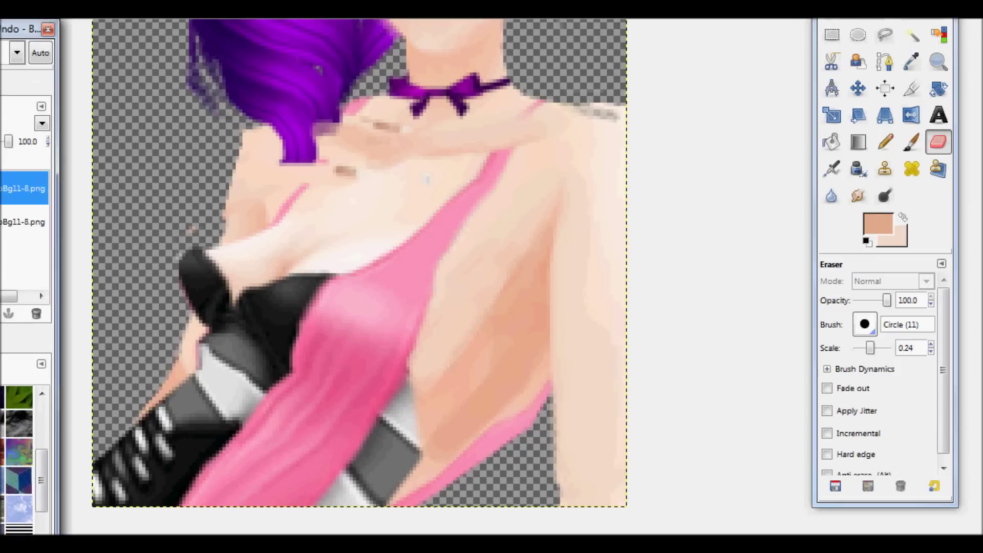
Paint the shading on the torso's side with the dark and light skin tones at brush scale 0.50.
key(p)
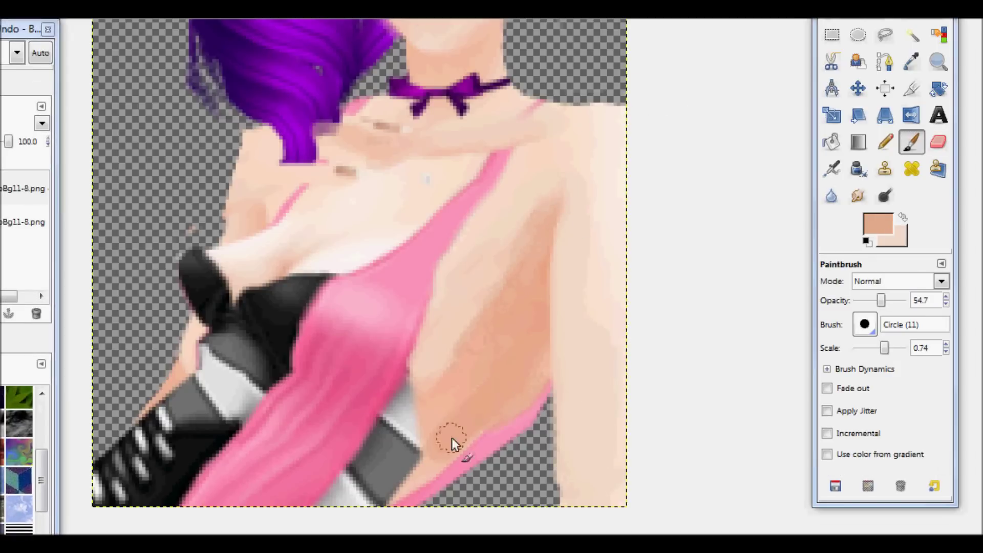
drag(884, 348, 881, 348)
click(902, 219)
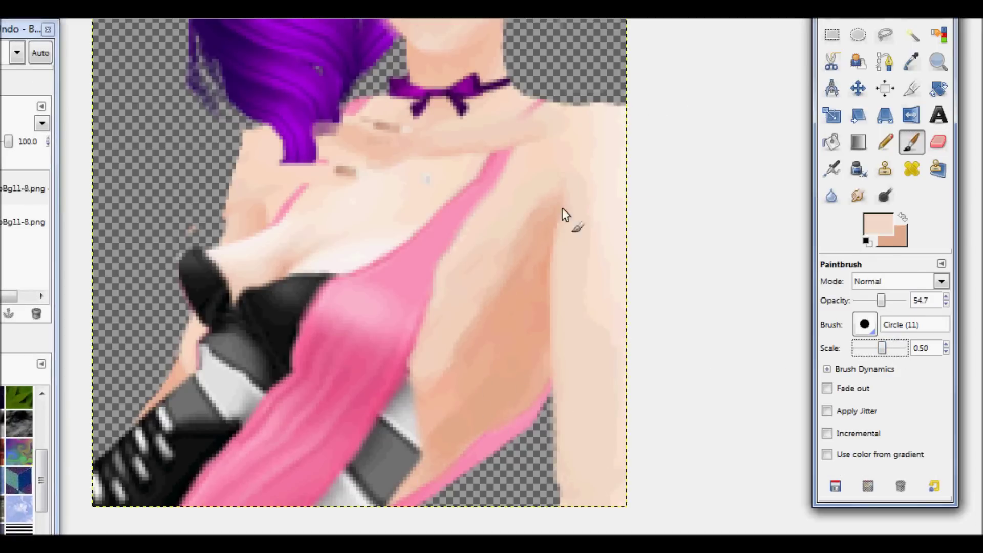
key(x)
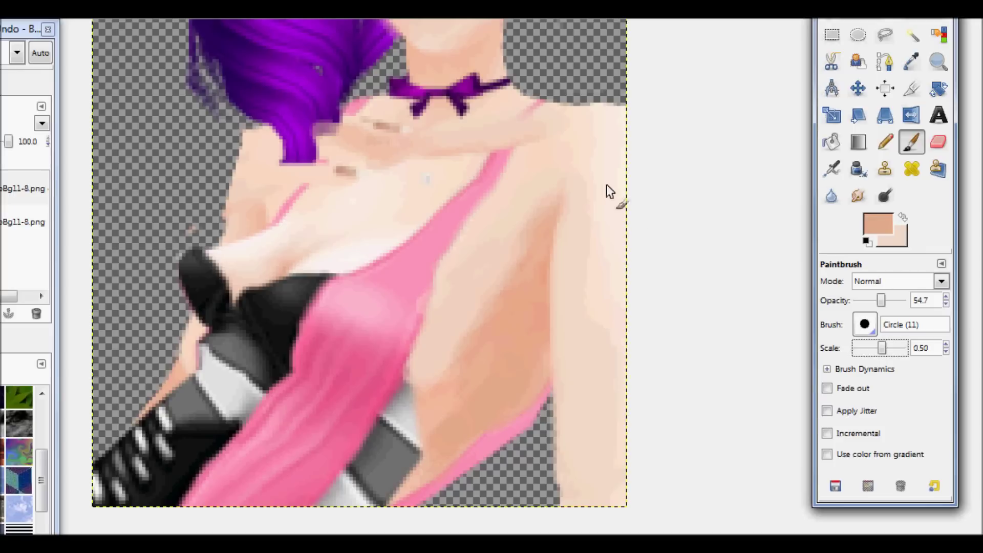
Soften the torso's side shading with the Blur tool, using hard edge and a rate of 92.0.
click(832, 195)
scroll(891, 359, down, 2)
drag(865, 469, 884, 468)
click(858, 395)
scroll(892, 313, down, 5)
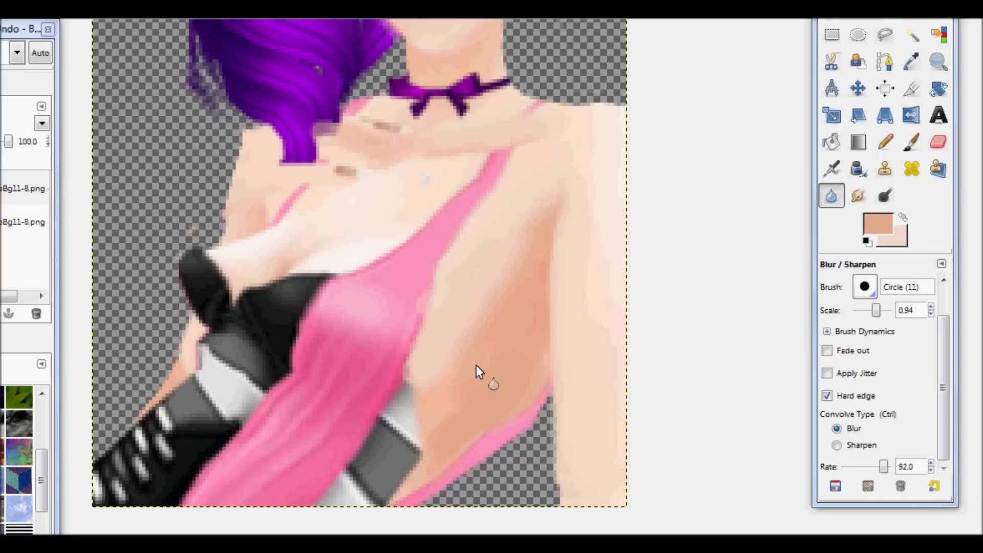
Paint a shadow line down the near arm's inner edge with an adjusted tan skin tone at brush scale 0.23.
click(912, 142)
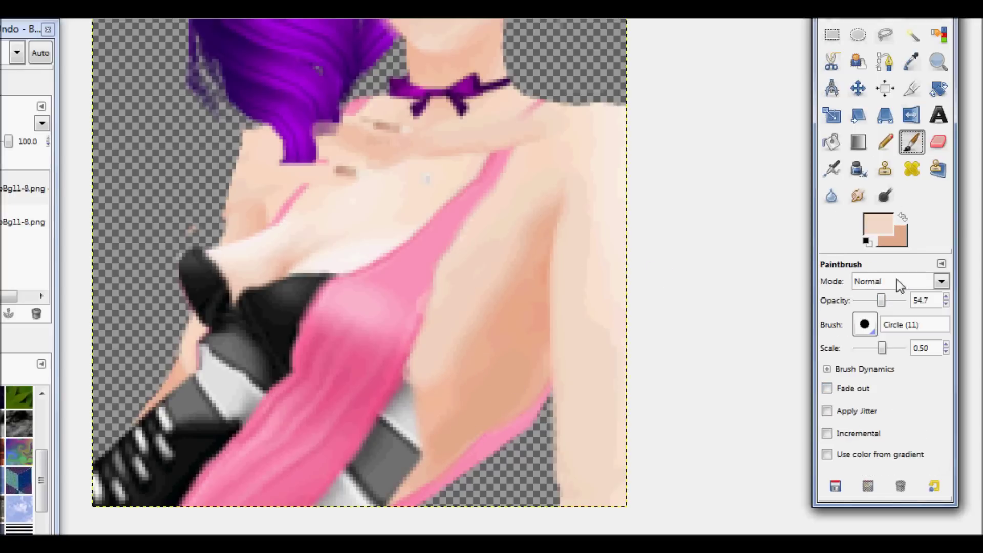
mouse_move(570, 183)
mouse_down()
mouse_move(566, 217)
mouse_move(571, 186)
mouse_up()
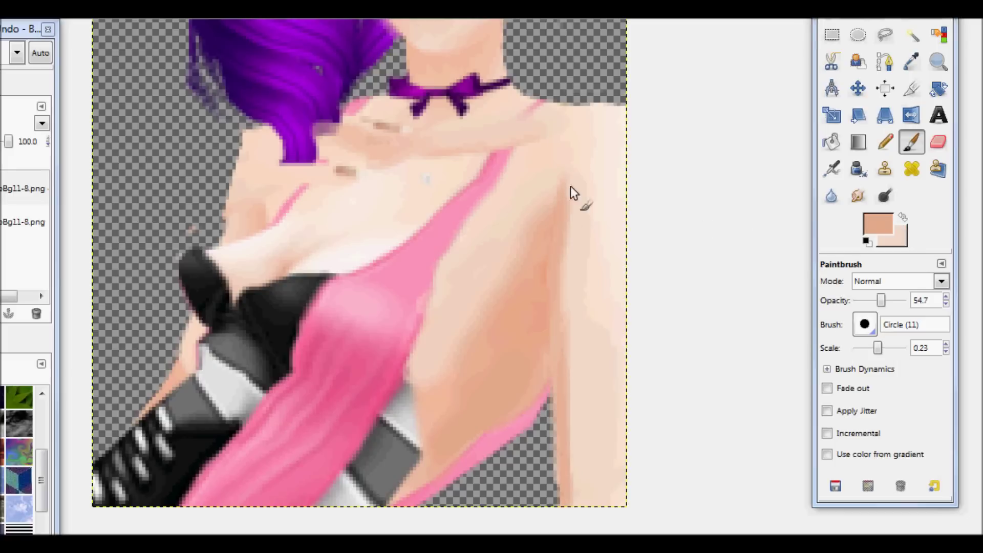
click(878, 223)
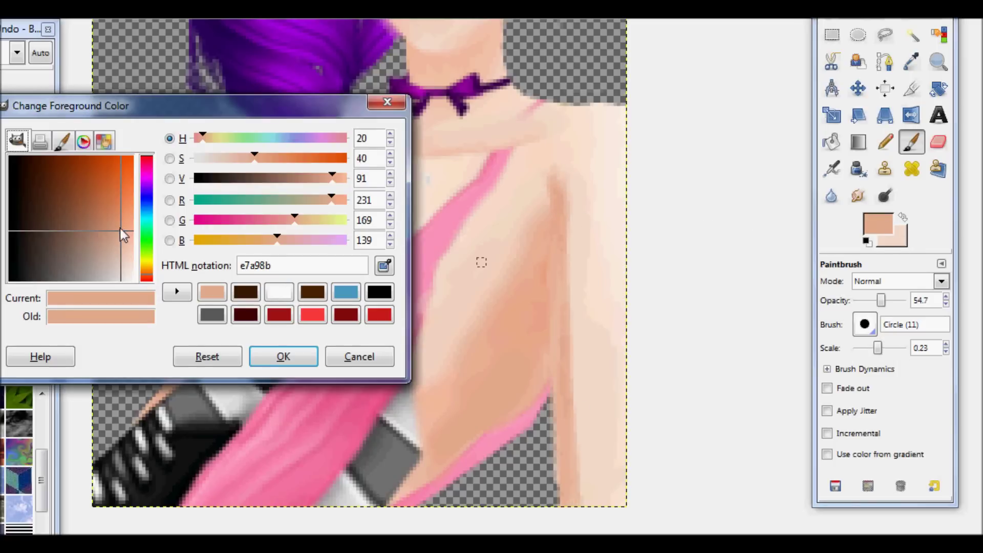
click(126, 230)
click(281, 356)
drag(562, 202, 568, 257)
drag(561, 302, 553, 487)
Choose a recent skin tone, enlarge the brush and widen the shadow down the near arm's inner edge.
click(880, 225)
click(245, 292)
click(284, 356)
drag(877, 347, 884, 347)
drag(577, 179, 584, 239)
drag(578, 302, 558, 507)
Paint the light skin tone along the near arm beside its shadow at brush scale 1.02.
click(903, 217)
drag(884, 348, 887, 348)
drag(577, 253, 579, 307)
drag(579, 369, 582, 438)
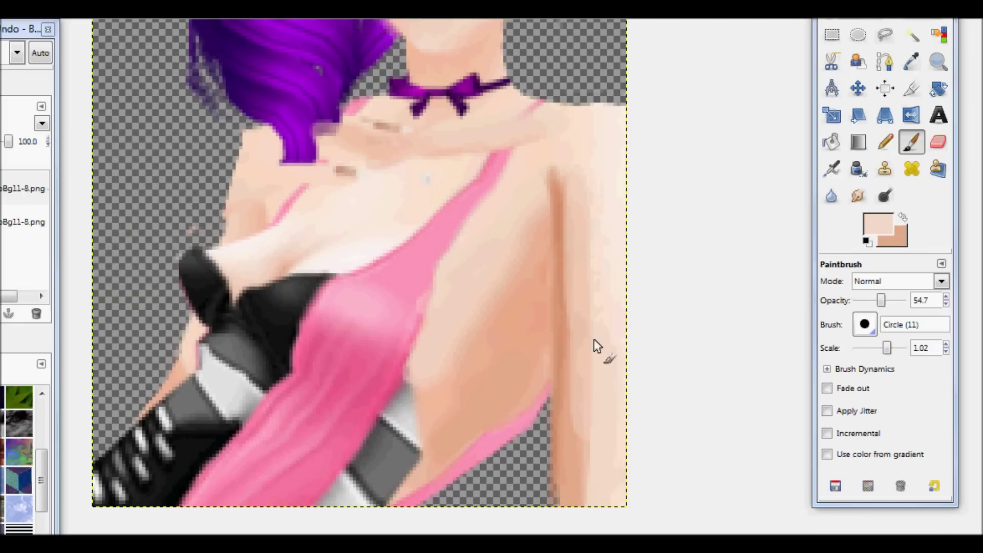
drag(579, 401, 572, 507)
Lower the brush opacity to 34.0 and blend the near arm's light skin into its shadow.
drag(881, 301, 873, 301)
drag(610, 186, 591, 449)
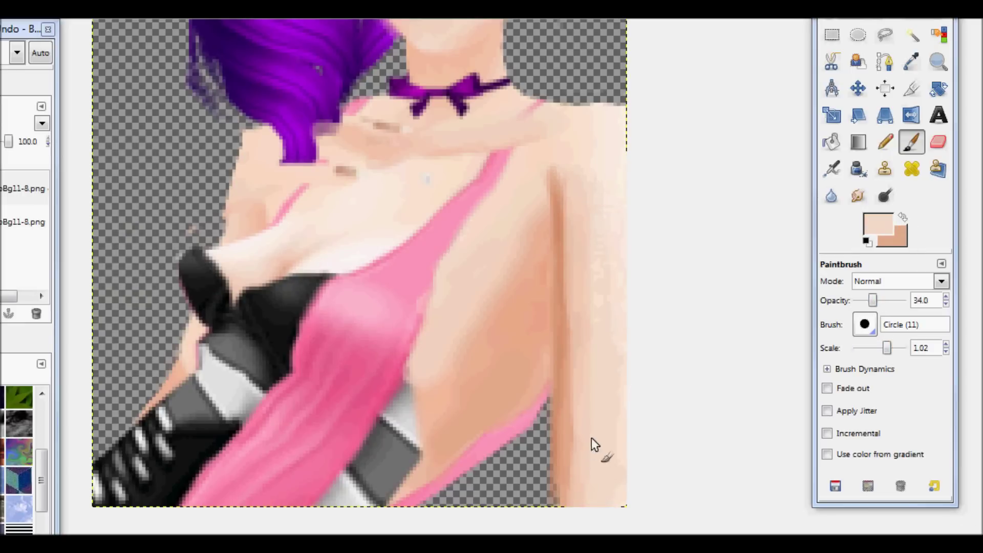
drag(588, 293, 589, 507)
drag(568, 221, 594, 512)
drag(589, 262, 587, 189)
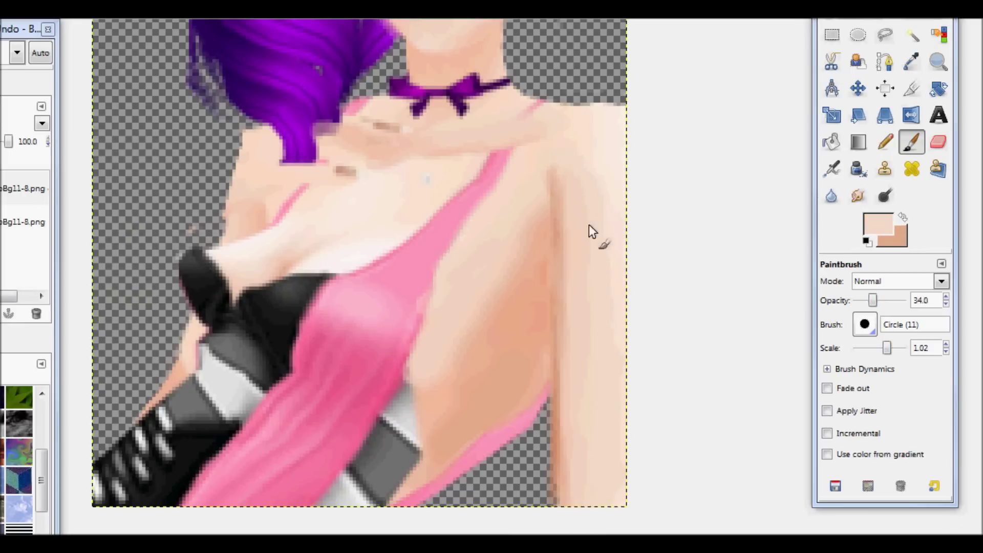
Deepen the shading on the torso's side from the armpit to the waist with tan skin tones at 34.0 opacity.
key(x)
click(878, 223)
key(Return)
drag(490, 428, 498, 393)
mouse_move(512, 327)
mouse_down()
mouse_move(575, 236)
mouse_move(459, 343)
mouse_up()
click(878, 224)
click(243, 290)
key(Return)
drag(543, 213, 528, 243)
Readjust the background and foreground colours to tan and darken the shadow on the torso's side.
click(899, 240)
click(351, 349)
key(Return)
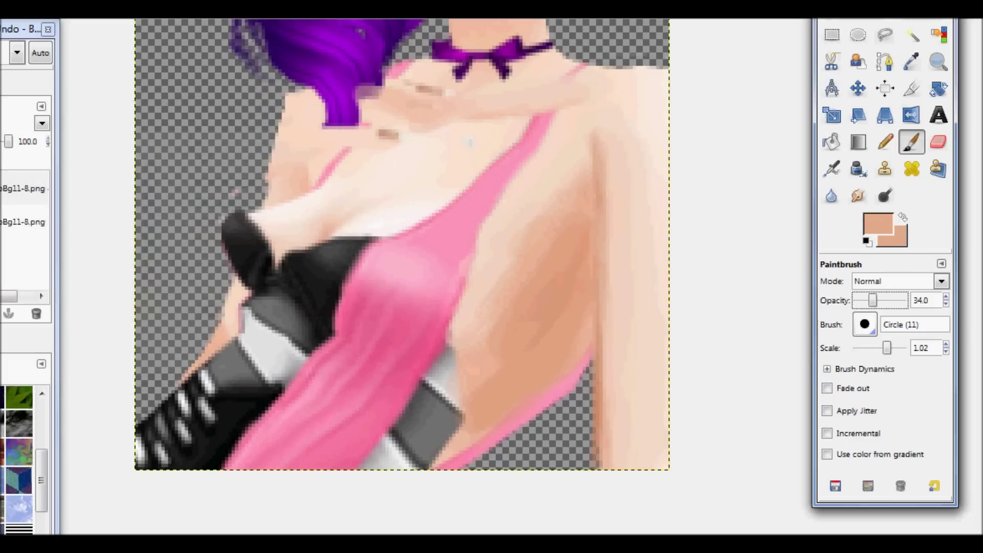
click(878, 224)
key(Return)
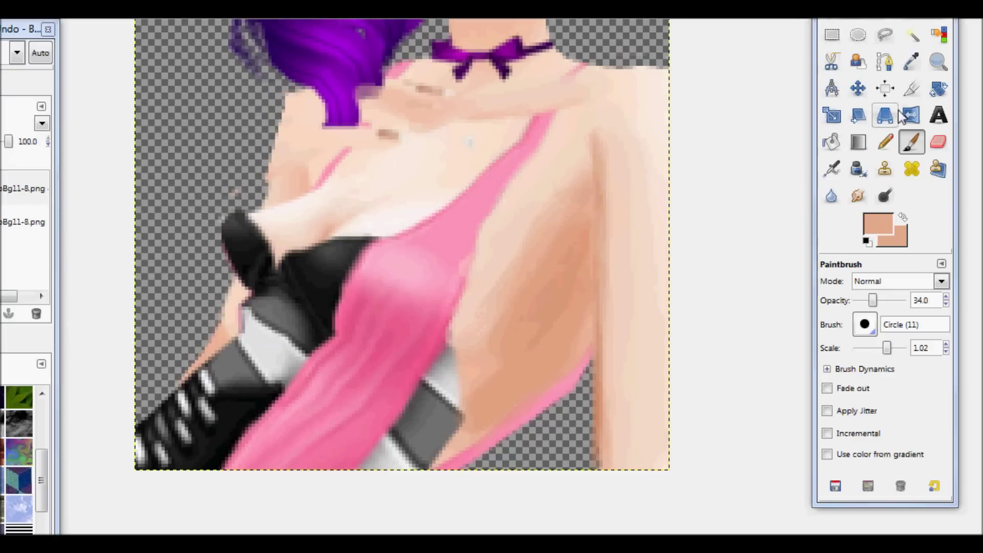
Pick a light pinkish skin tone from the picture and blend it with tan over the torso's side shading.
click(912, 62)
click(912, 142)
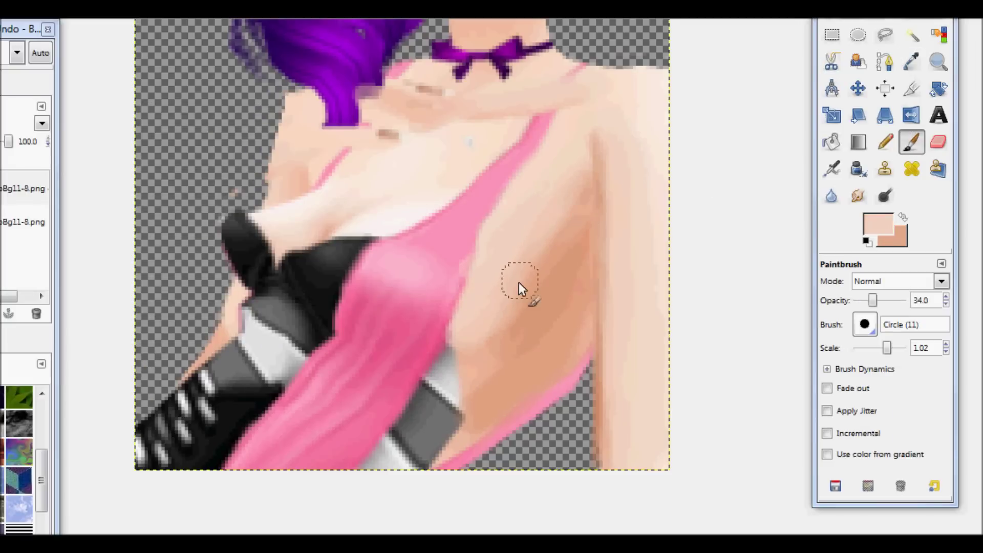
scroll(518, 282, up, 5)
click(903, 217)
click(878, 224)
key(Return)
mouse_move(607, 213)
mouse_down()
mouse_move(608, 238)
mouse_move(842, 186)
mouse_up()
Paint skin tones over the hair lock on the far shoulder and along the far arm at brush scale 0.44.
key(x)
click(903, 217)
key(bracketleft)
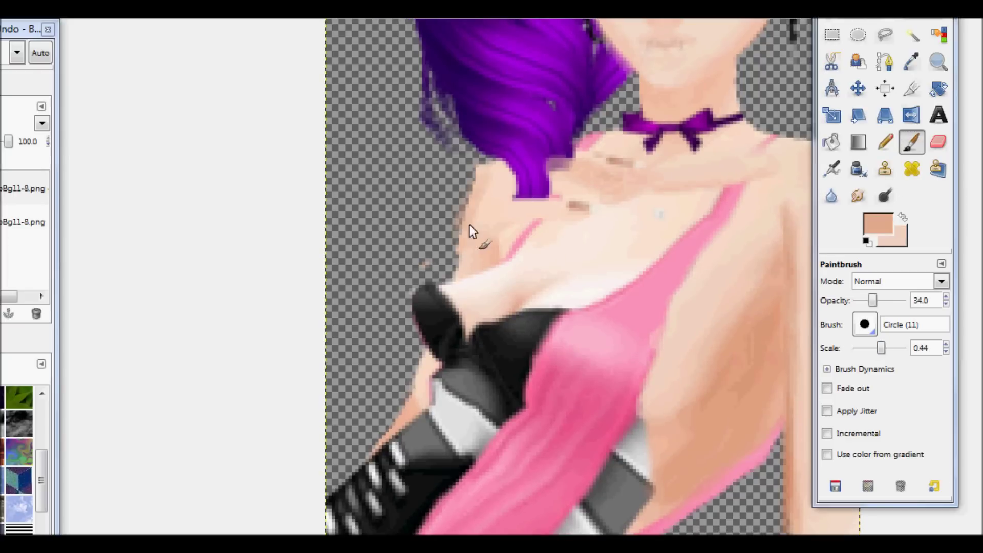
mouse_move(600, 137)
mouse_down()
mouse_move(483, 178)
mouse_move(593, 146)
mouse_move(518, 161)
mouse_move(526, 167)
mouse_move(491, 219)
mouse_move(516, 197)
mouse_move(507, 192)
mouse_move(497, 236)
mouse_up()
key(x)
mouse_move(443, 355)
mouse_down()
mouse_move(424, 389)
mouse_move(430, 361)
mouse_up()
drag(405, 399, 394, 420)
click(903, 217)
drag(881, 349, 877, 352)
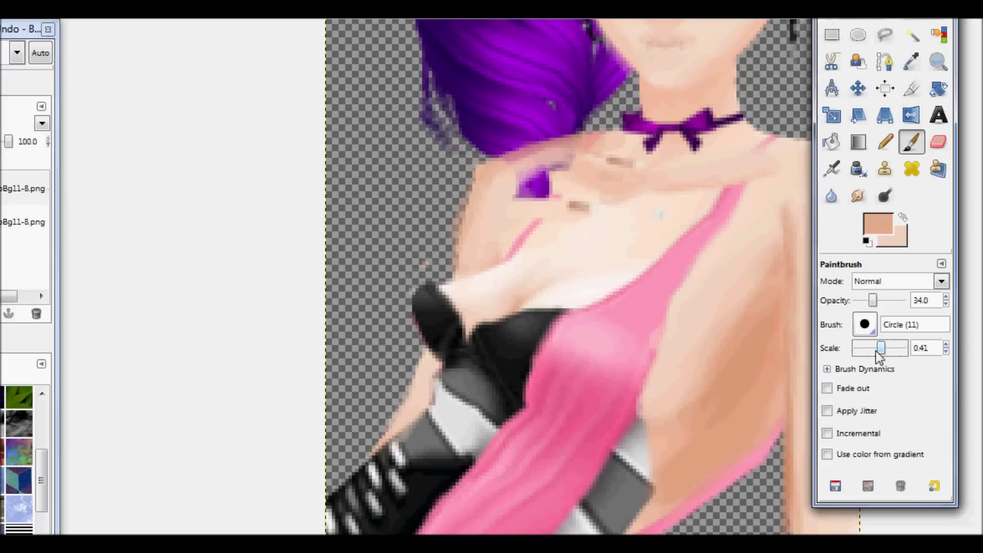
Erase the excess paint along the far arm's outer edge and between the hair and the far shoulder.
key(shift+e)
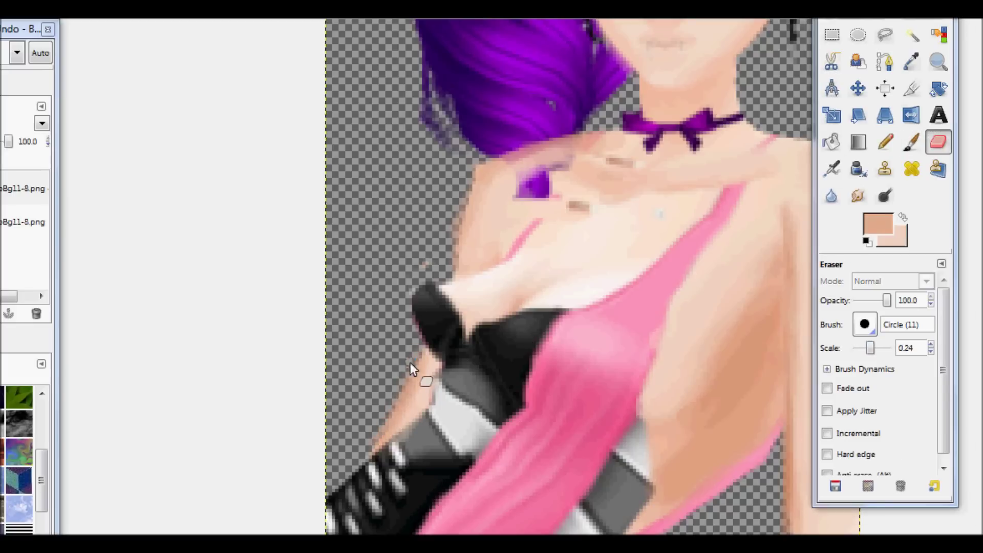
drag(410, 363, 393, 405)
drag(493, 152, 592, 138)
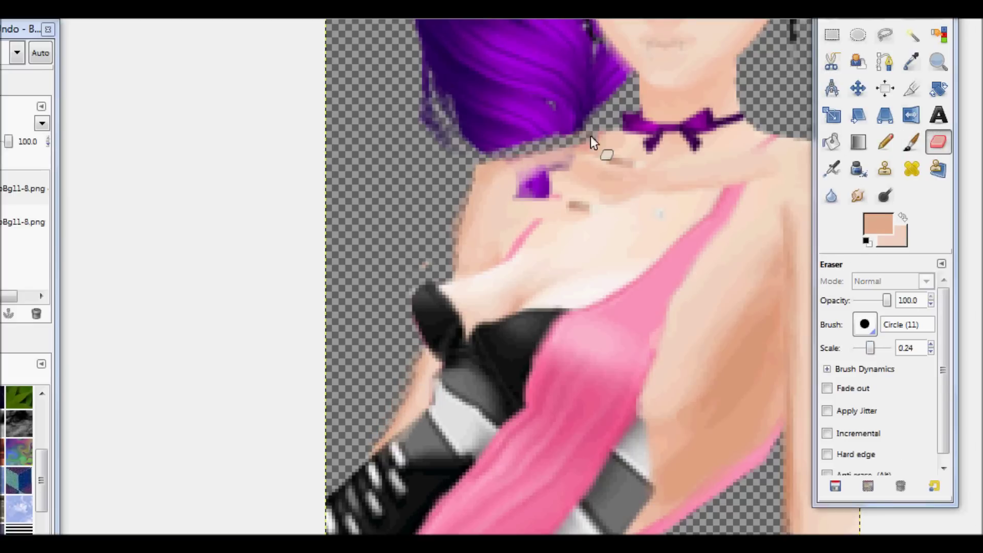
Choose a darker brown skin tone and shade the far armpit crease at brush scale 0.08 and opacity 41.5.
key(p)
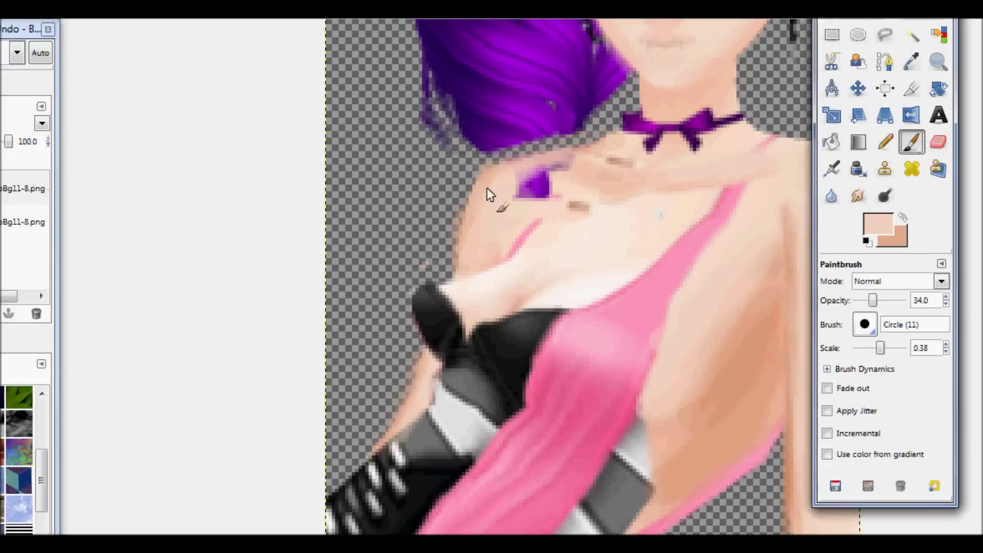
click(246, 292)
click(283, 356)
drag(880, 348, 871, 348)
drag(874, 300, 877, 300)
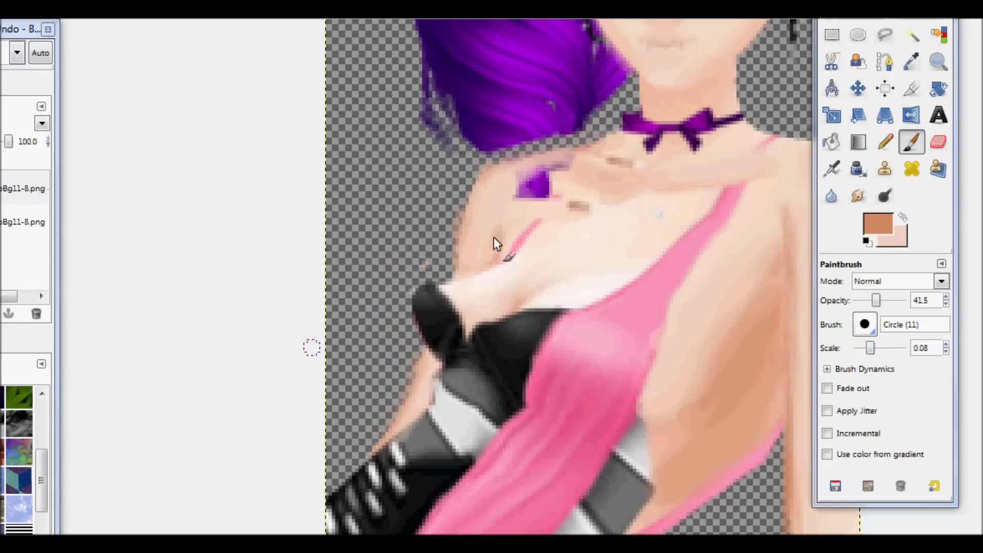
key(x)
Shade beneath the collarbones at brush scale 0.38 with brown and tan, and blend with the light skin tone.
key(bracketright)
key(bracketright)
key(bracketright)
key(bracketright)
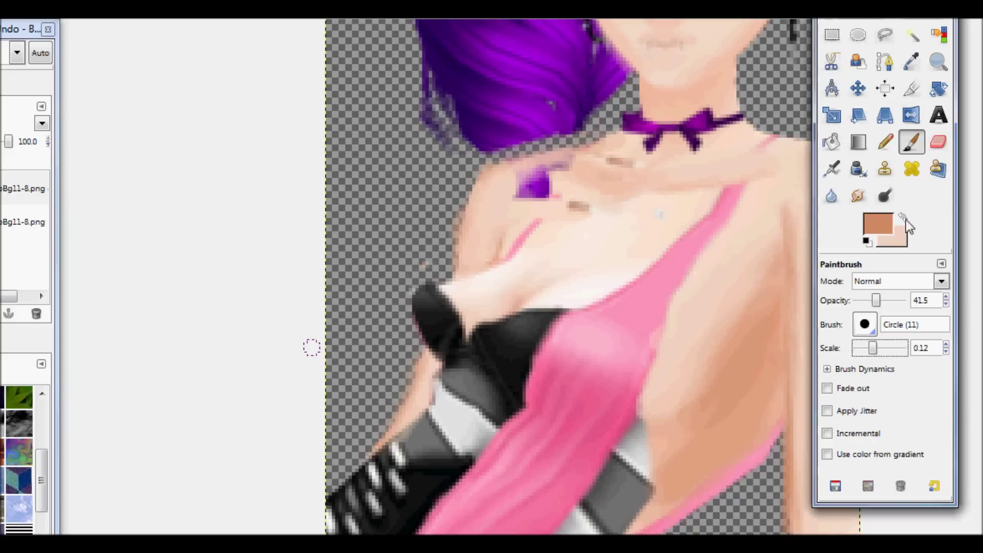
drag(612, 192, 716, 183)
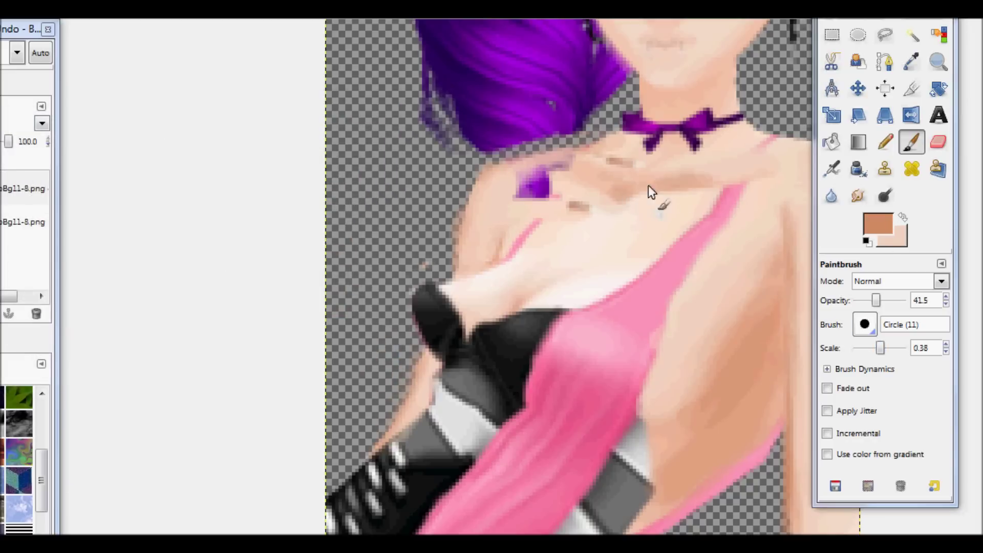
click(878, 224)
click(281, 355)
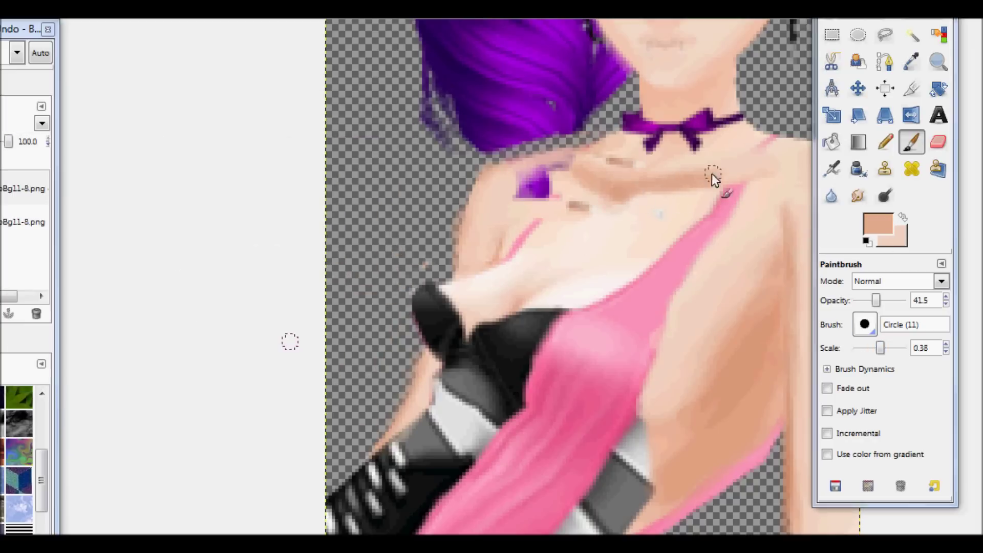
key(x)
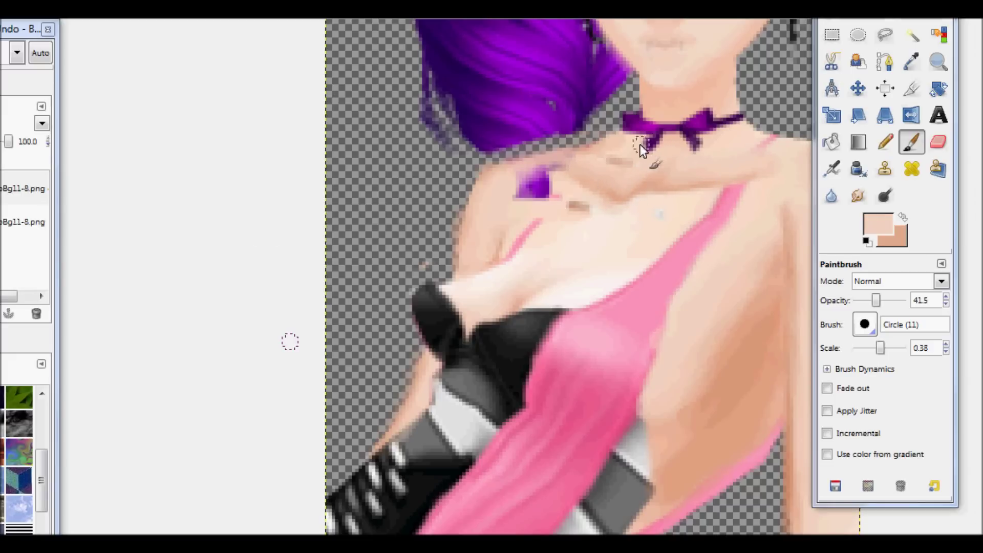
Shade the chest contour above the black top with the tan skin tone, enlarging the brush scale from 0.18 to 0.38.
scroll(590, 163, up, 3)
scroll(590, 163, right, 4)
scroll(566, 281, down, 3)
scroll(566, 281, left, 3)
key(x)
key(bracketleft)
key(bracketleft)
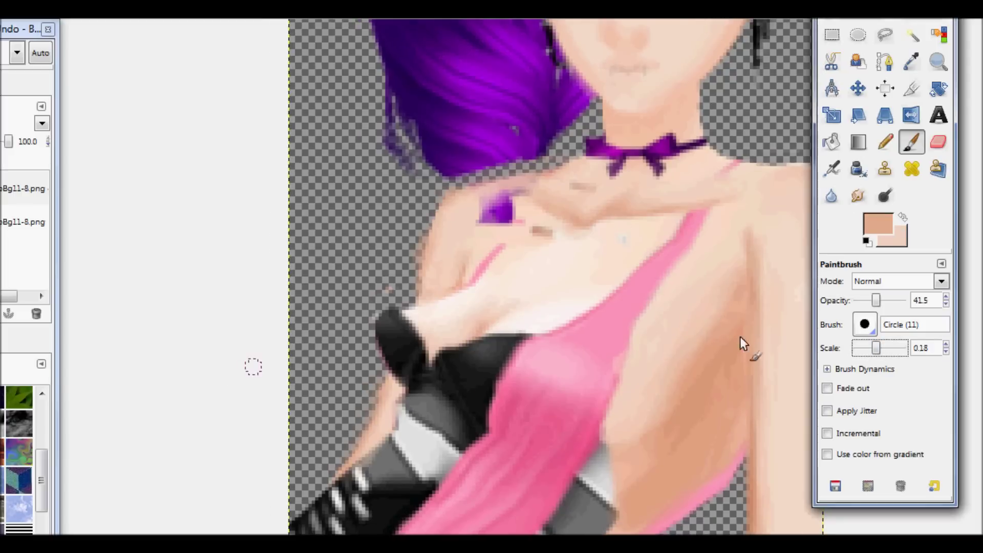
click(878, 224)
click(285, 354)
key(bracketright)
key(bracketright)
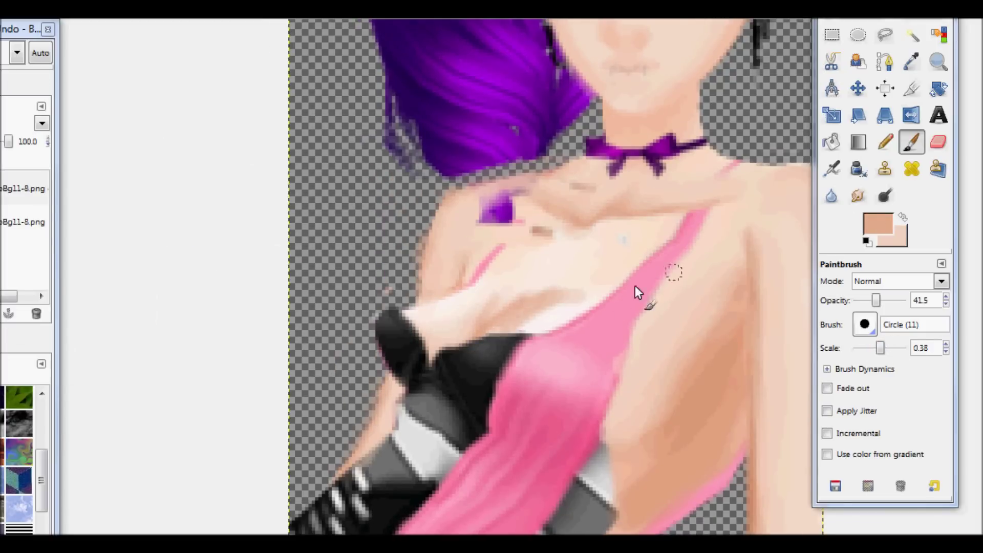
Cover the thin pink strap and leftover purple hair patch on the far shoulder with light skin tones, raising opacity to 66.0.
key(x)
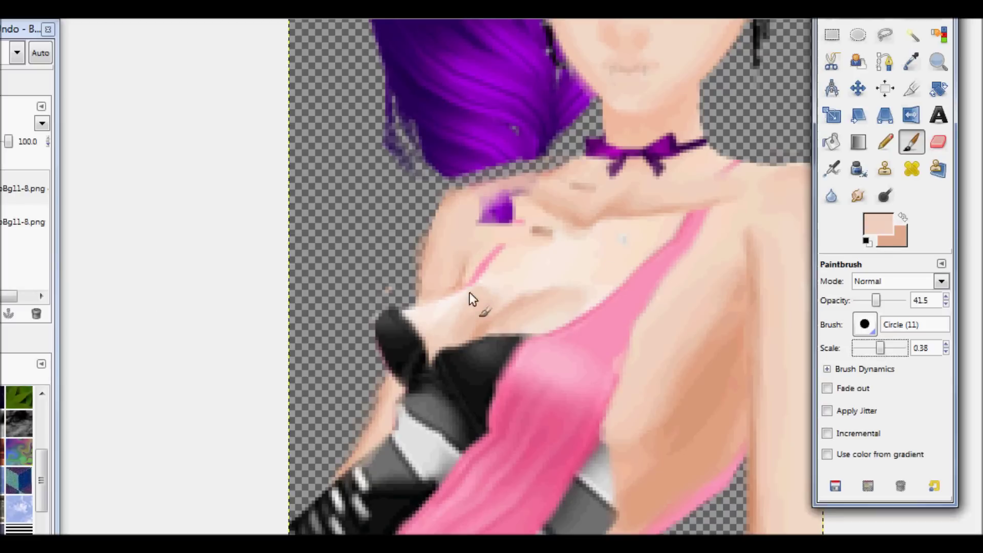
drag(491, 266, 447, 298)
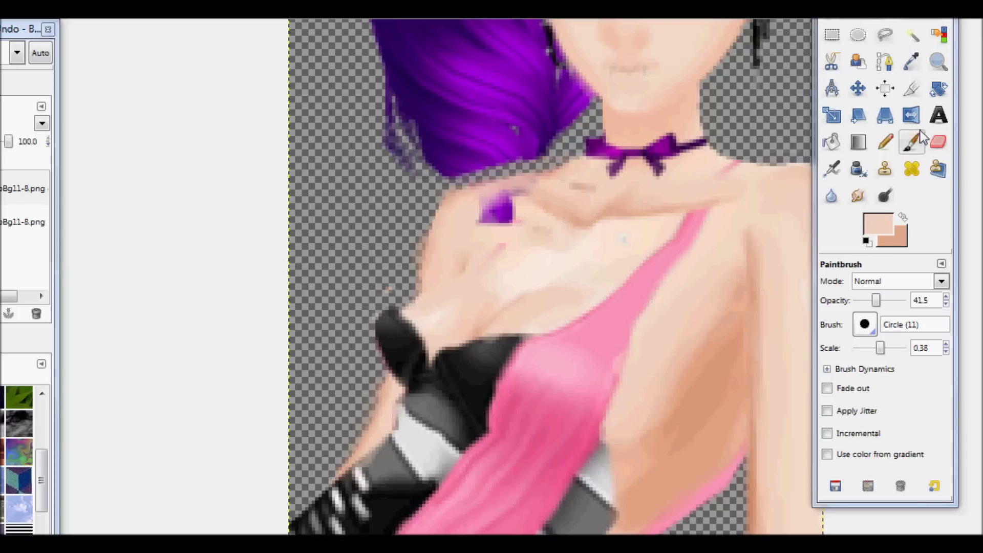
click(911, 61)
click(912, 142)
click(886, 301)
drag(507, 204, 472, 221)
drag(535, 233, 564, 263)
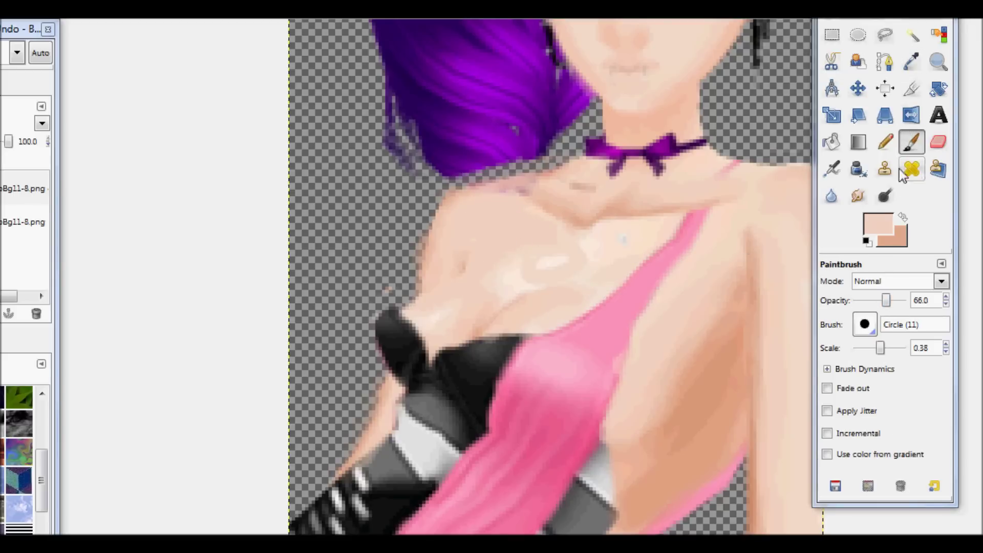
Choose a pale cream tone and paint soft highlights on the chest and near shoulder at brush scale 1.24 and opacity 39.6.
click(878, 224)
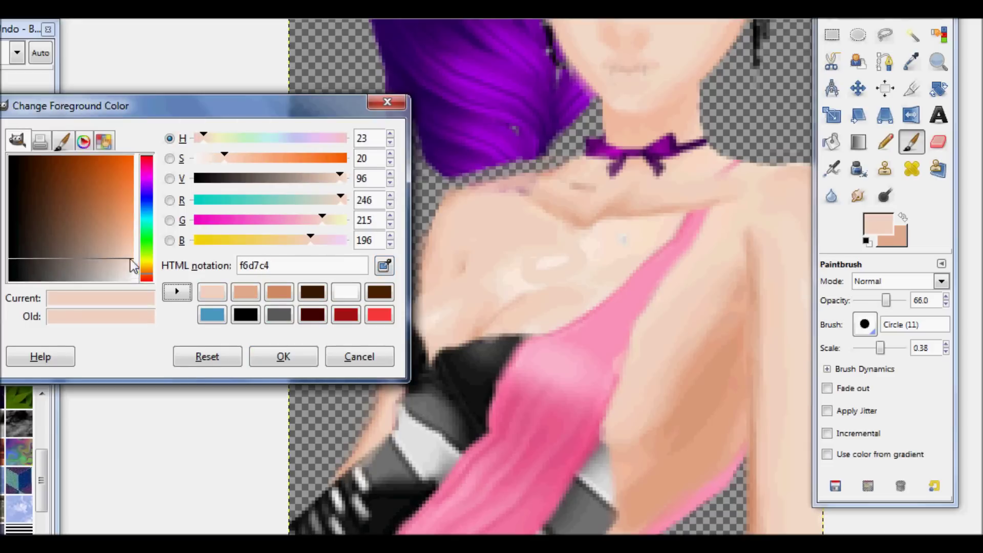
click(312, 292)
click(283, 357)
click(888, 347)
drag(886, 300, 875, 301)
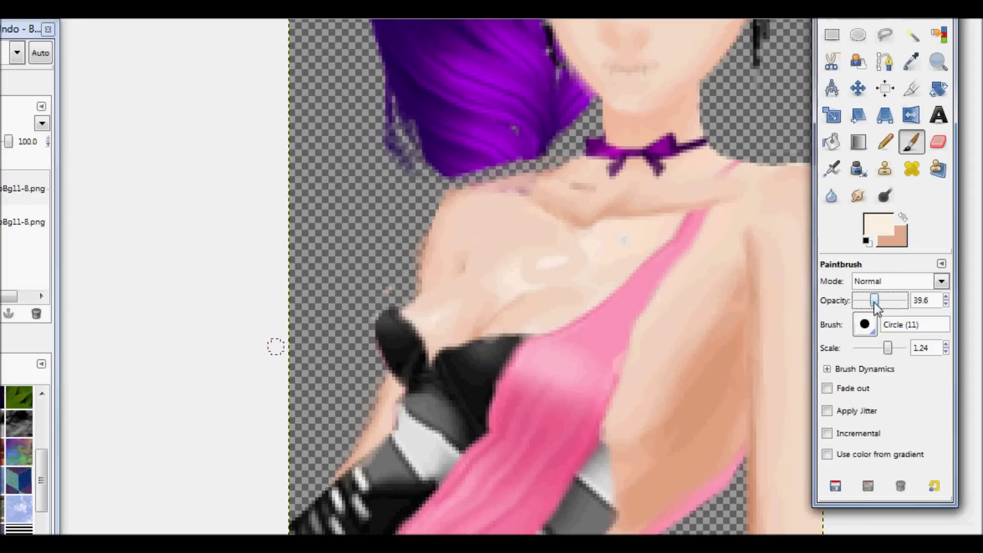
scroll(577, 262, right, 6)
scroll(617, 158, down, 2)
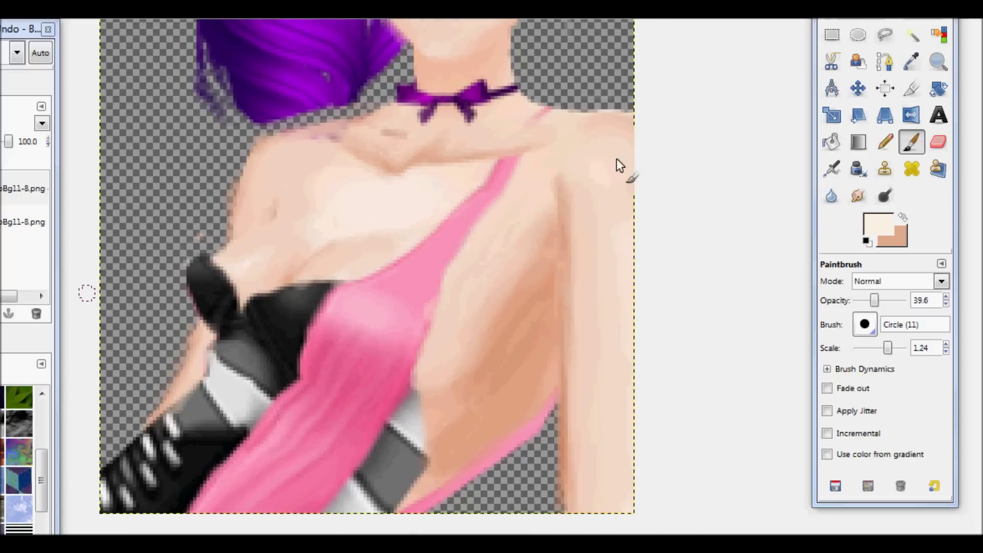
scroll(491, 246, left, 4)
scroll(536, 294, up, 6)
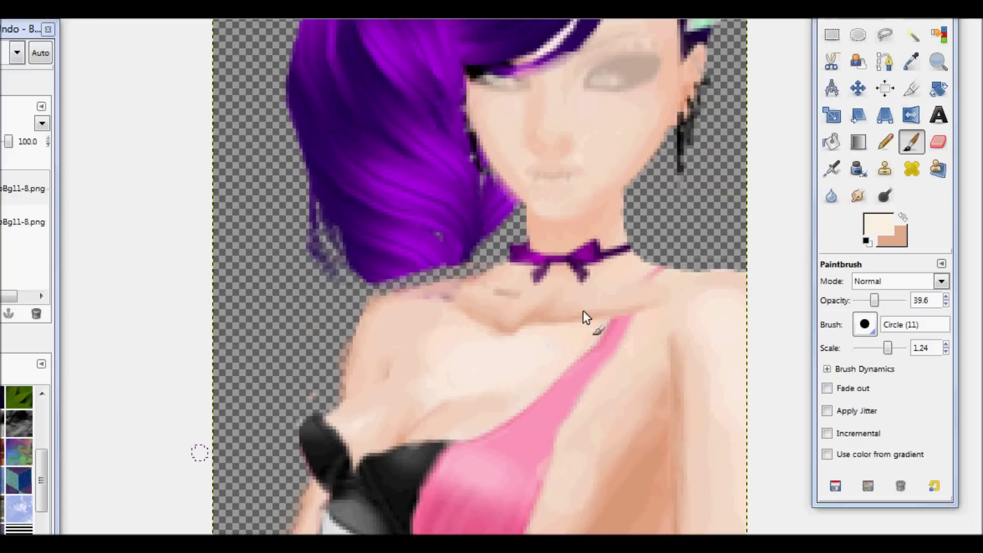
Cover the purple choker and bow with cream and tan skin tones, and erase its stray end beside the neck.
mouse_move(535, 294)
mouse_down()
mouse_move(573, 255)
mouse_move(599, 265)
mouse_move(524, 293)
mouse_up()
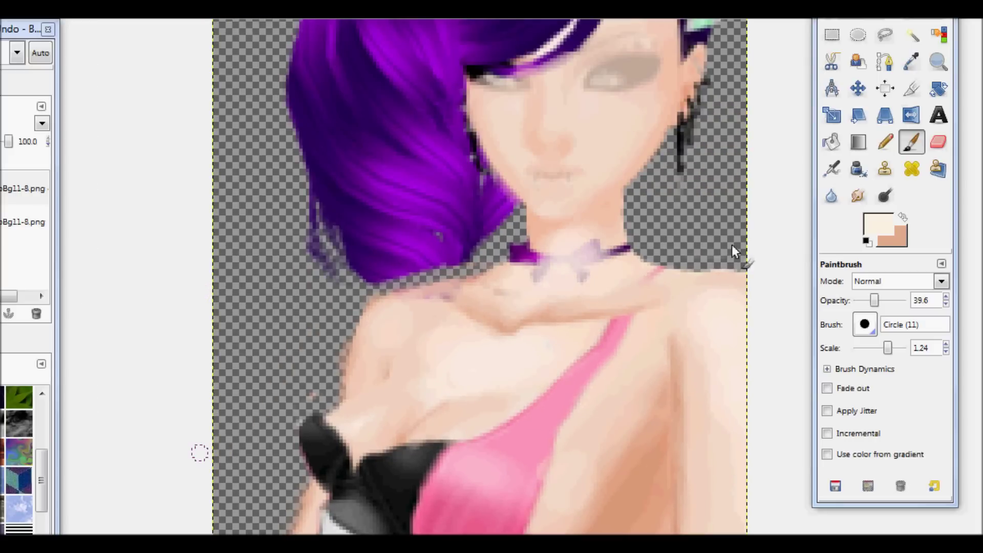
key(x)
drag(888, 347, 887, 352)
mouse_move(528, 251)
mouse_down()
mouse_move(544, 228)
mouse_move(597, 223)
mouse_up()
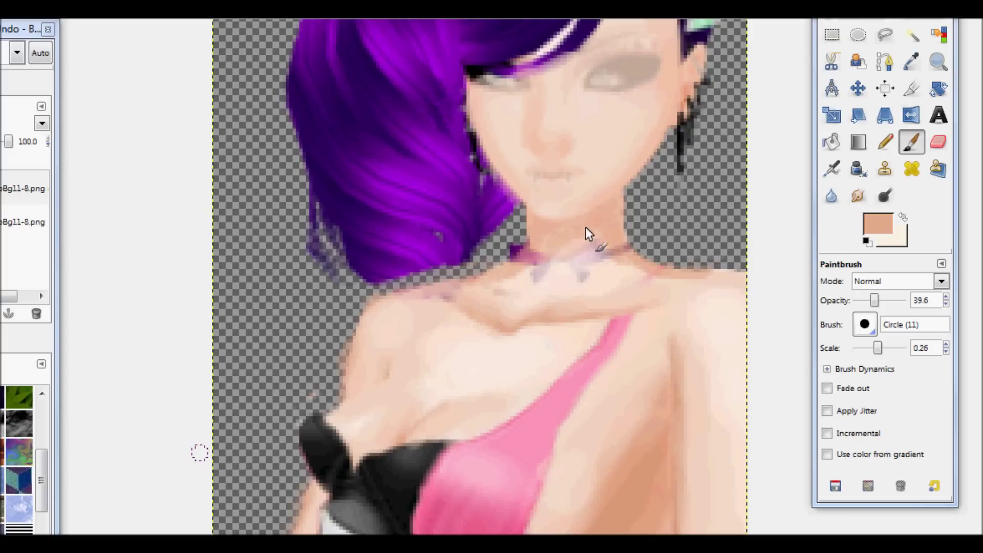
key(shift+e)
drag(542, 219, 488, 267)
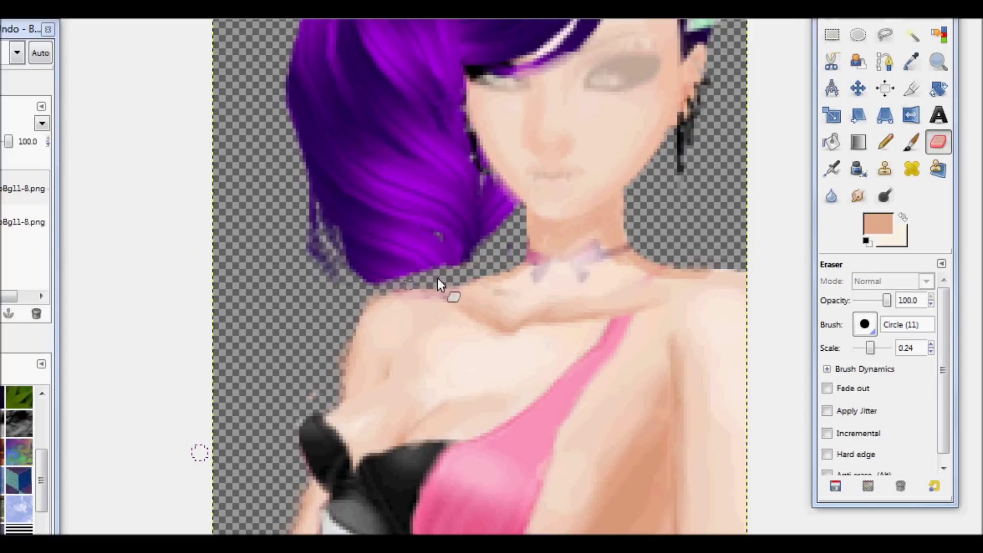
Choose a darker tan tone and shade the neck beneath the jaw at brush scale 0.26 and opacity 39.6.
key(p)
click(878, 223)
click(268, 353)
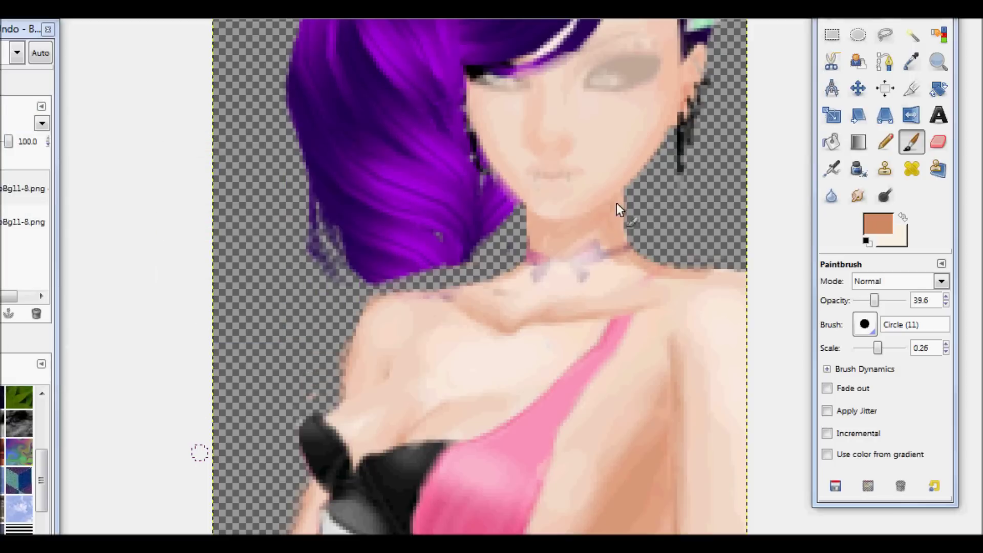
drag(561, 233, 534, 236)
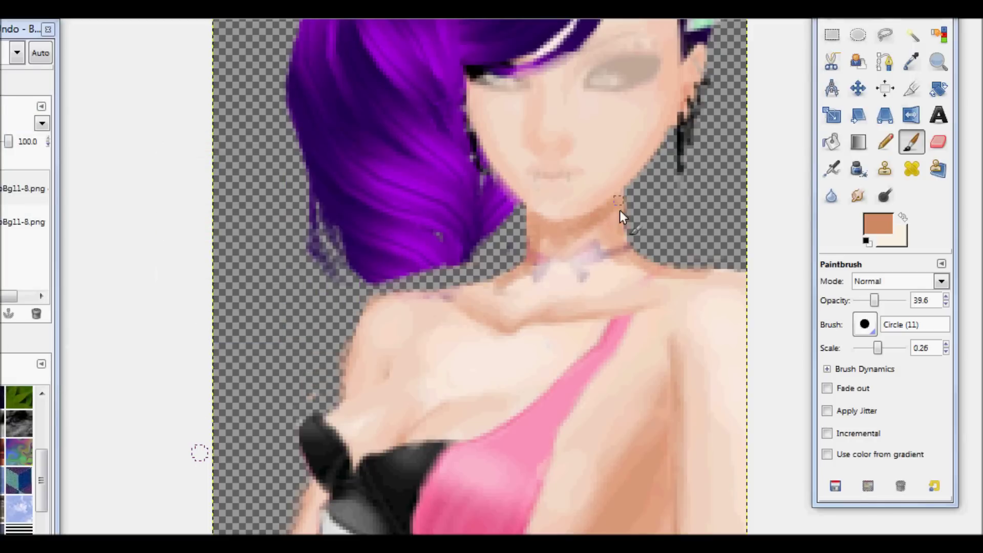
Shade the nose, eyelid crease and face edges with tan tones, setting the brush scale to 0.30 and opacity to 30.2.
scroll(515, 246, up, 3)
drag(500, 238, 497, 189)
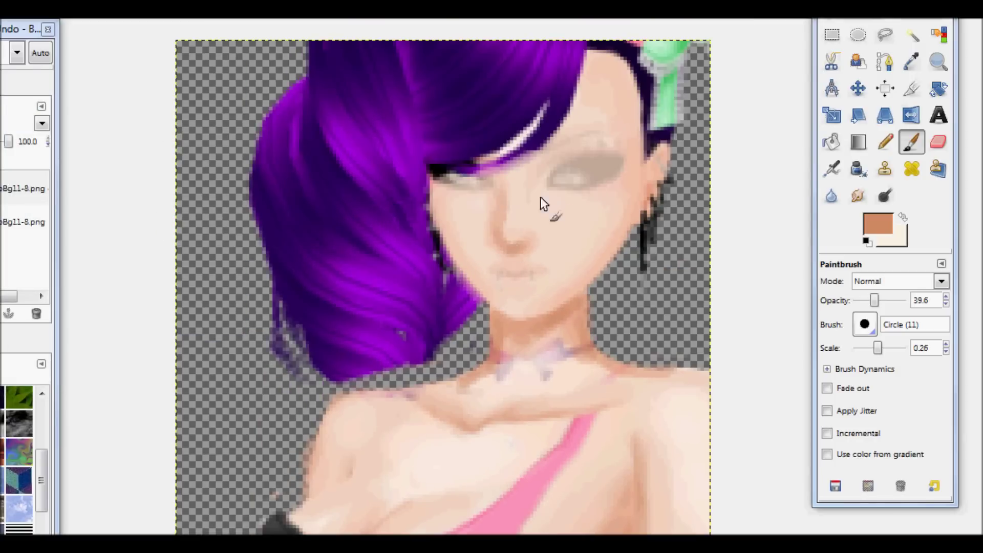
drag(610, 146, 548, 174)
click(878, 224)
click(285, 290)
click(281, 355)
click(900, 347)
drag(876, 298, 871, 300)
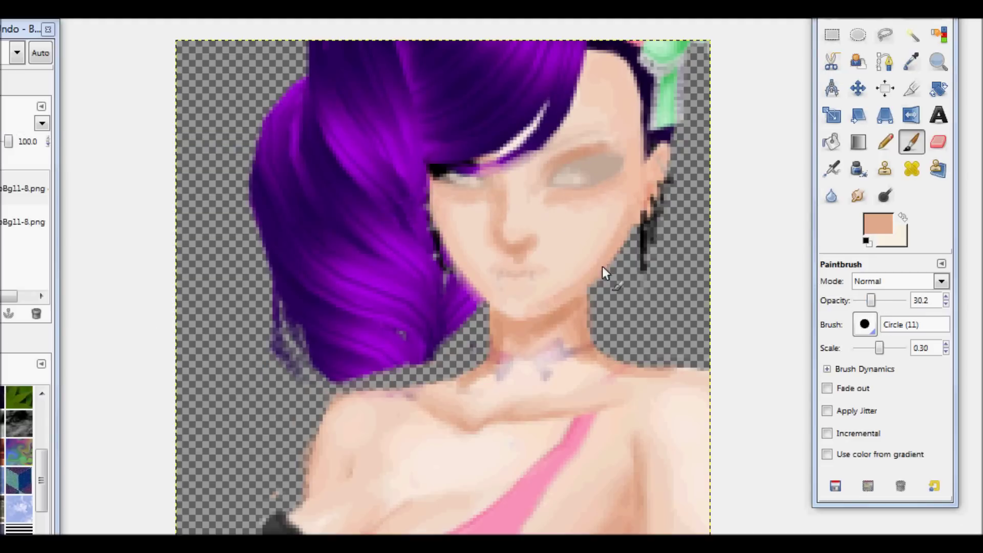
Choose a pale peach tone and soften the face shading at brush scale 1.09, reducing the scale to 0.18 for smaller areas.
click(903, 217)
key(x)
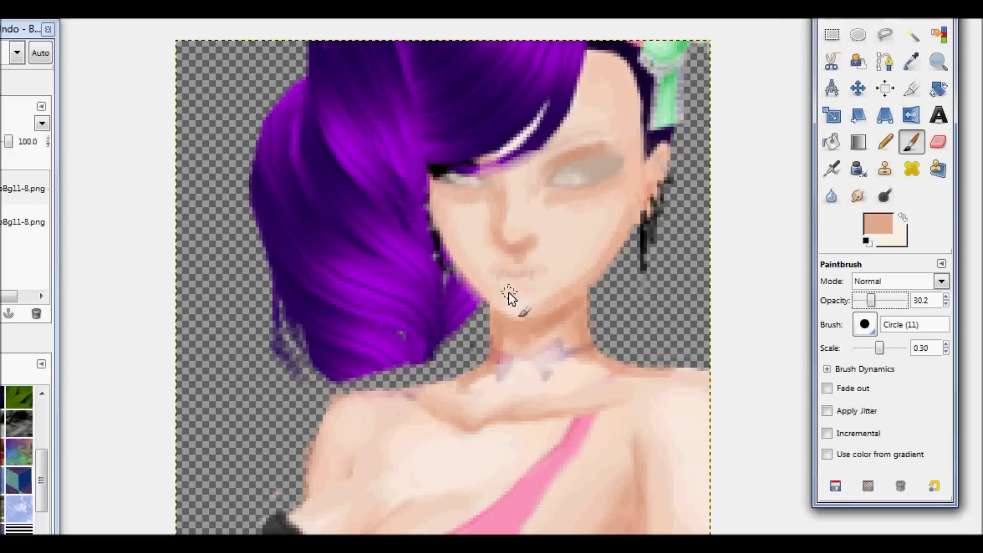
key(x)
click(884, 348)
click(878, 224)
drag(102, 174, 110, 177)
click(277, 355)
drag(884, 348, 887, 348)
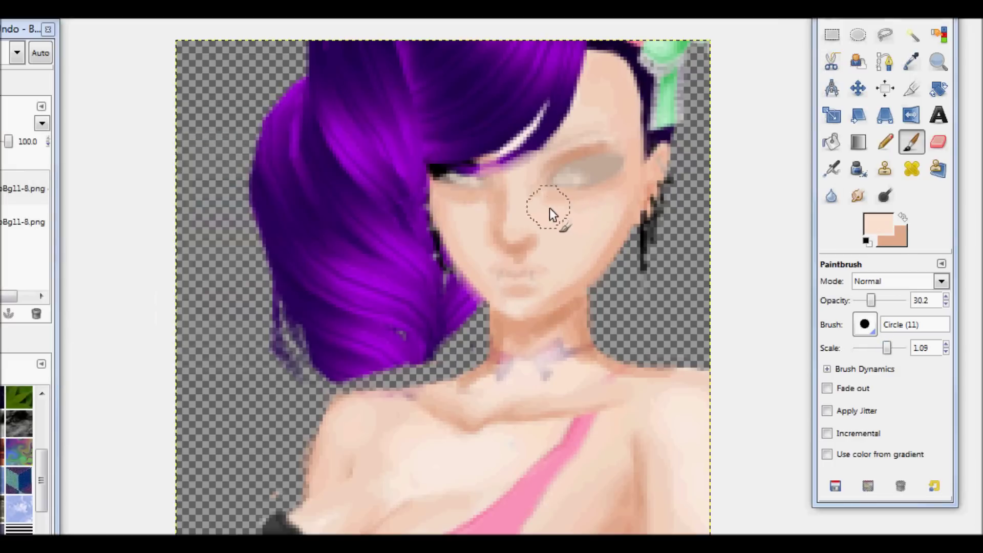
key(Left)
key(Left)
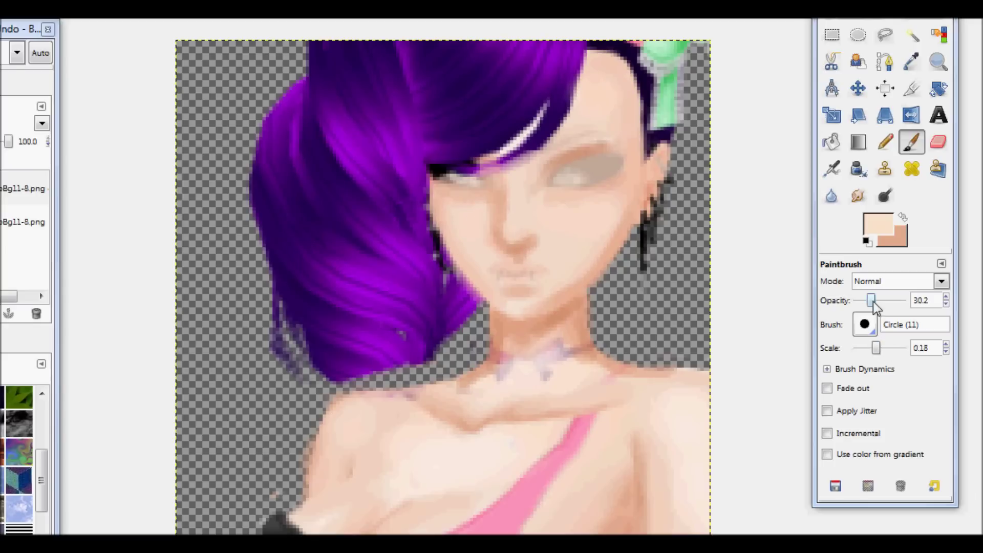
Paint the nostrils in dark brown at brush scale 0.05 and opacity 58.5.
key(x)
key(x)
drag(871, 300, 883, 300)
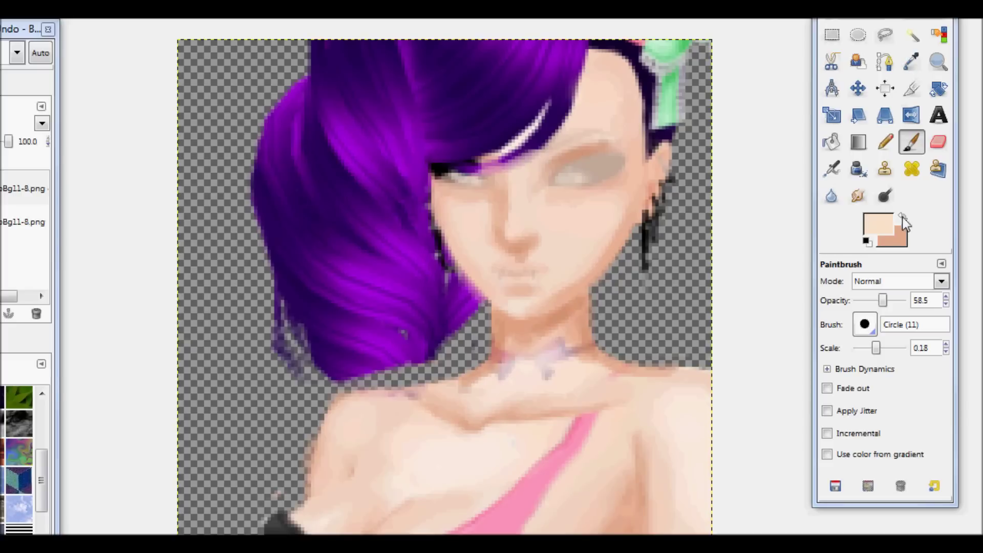
click(879, 224)
click(379, 292)
key(Return)
drag(81, 176, 0, 20)
scroll(429, 246, down, 2)
scroll(351, 281, up, 2)
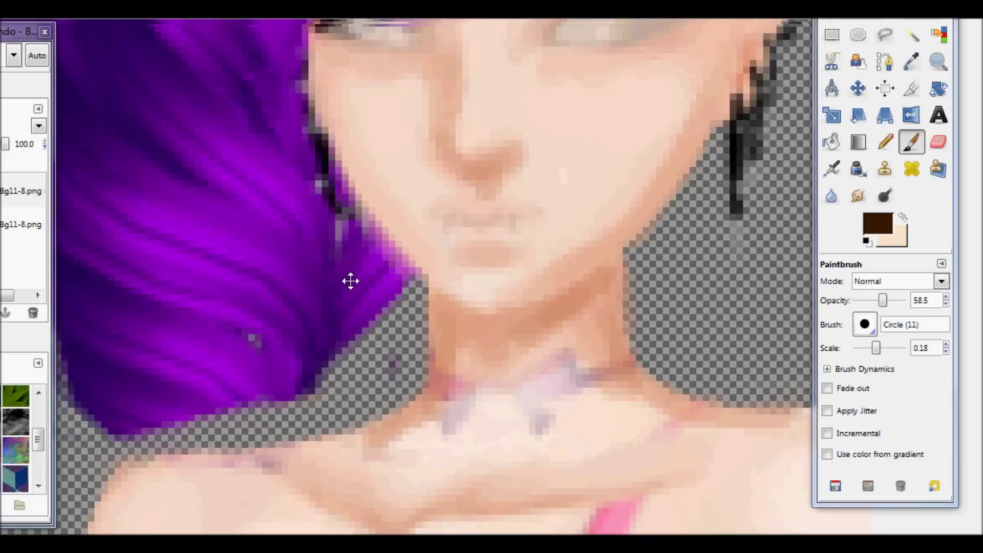
scroll(509, 267, up, 1)
drag(876, 348, 868, 348)
click(457, 255)
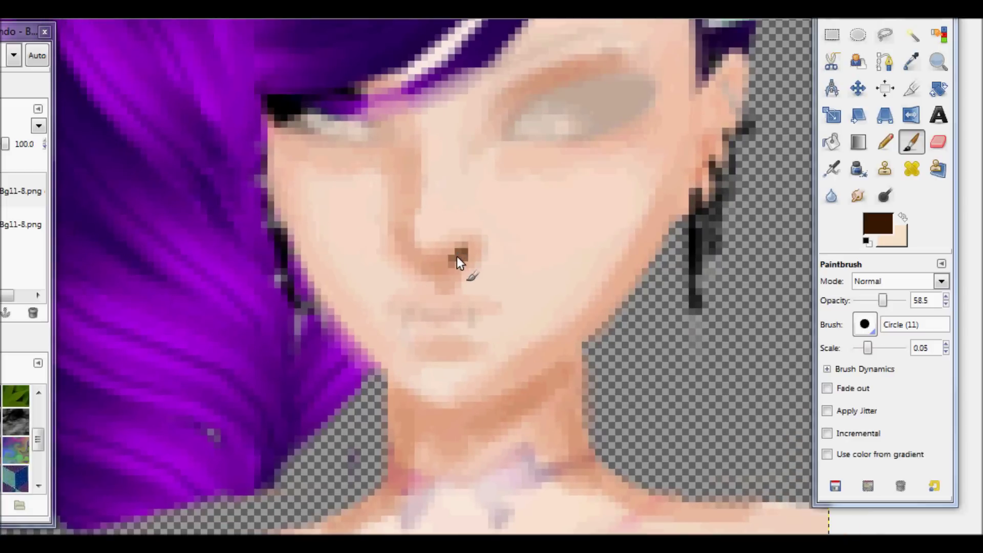
Choose a tan skin tone and soften the dark brown nostril marks at brush scale 0.05.
key(x)
click(878, 224)
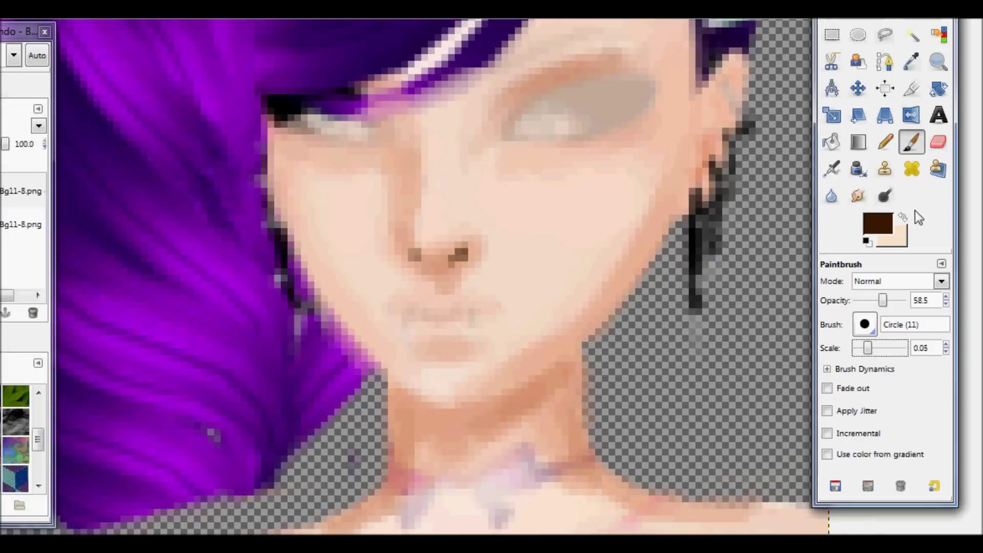
click(287, 296)
key(Return)
key(minus)
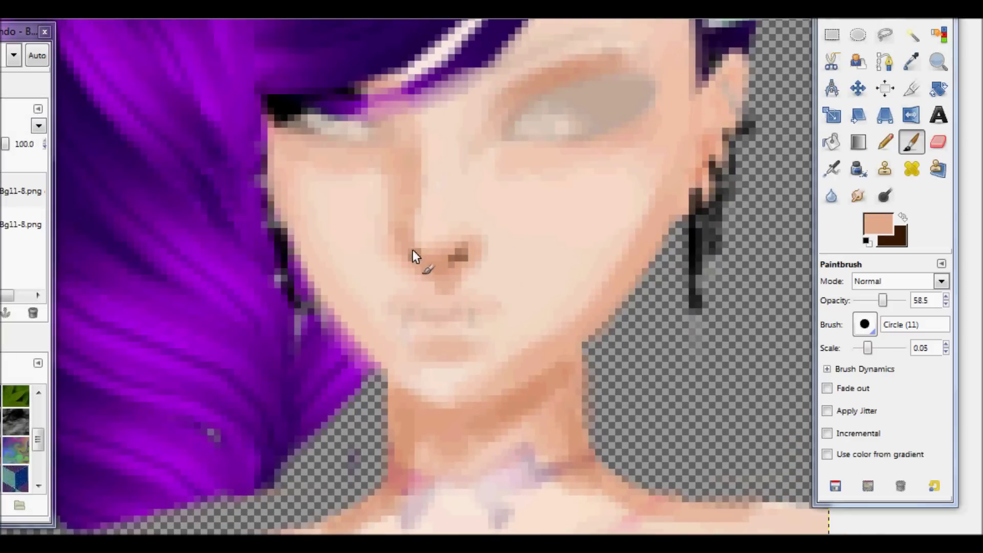
key(1)
key(4)
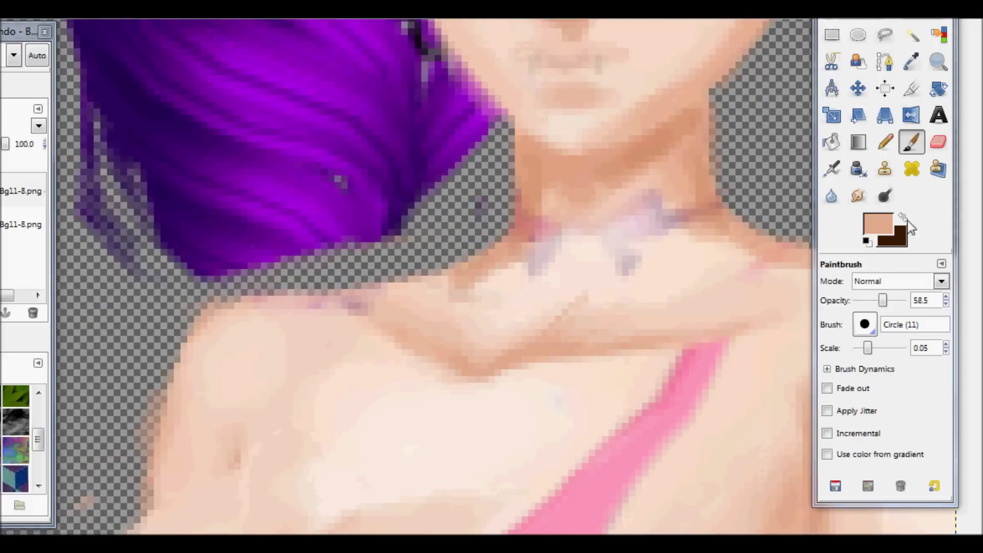
Sample a light skin tone beside the pink strap and enlarge the brush scale to 0.38.
key(o)
click(747, 319)
key(p)
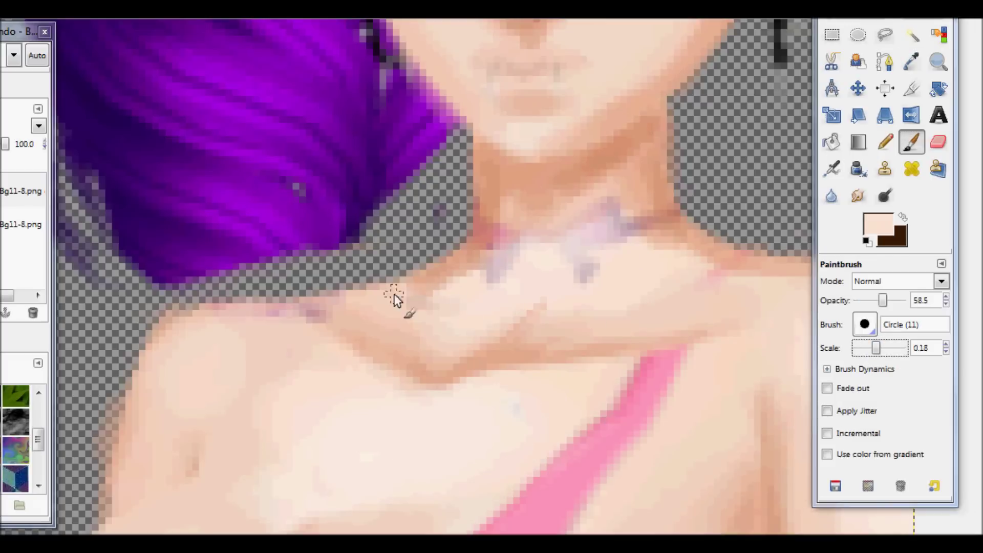
scroll(527, 214, up, 5)
scroll(526, 215, right, 4)
key(bracketright)
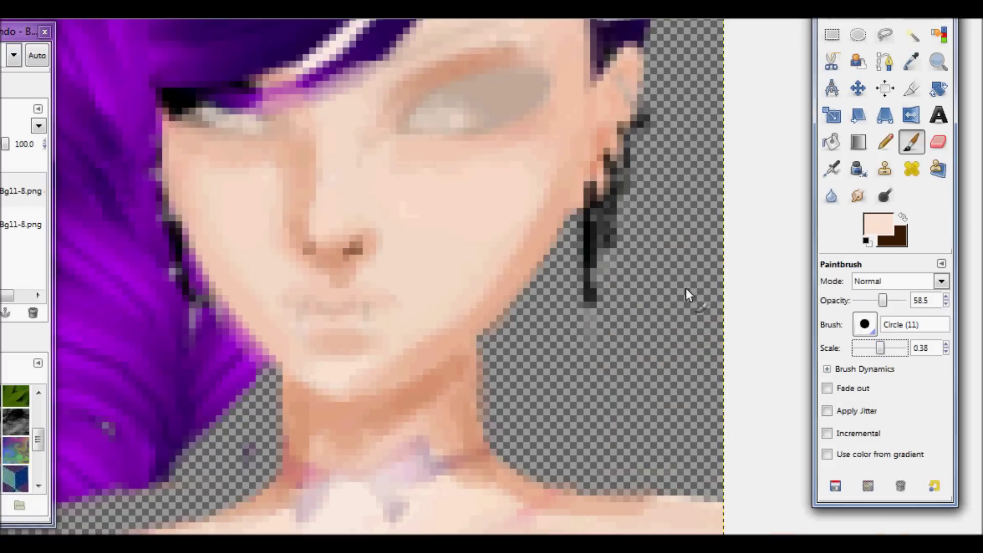
Shade the visible eye's upper lid and both corners with a darker tan tone at brush scale 0.14.
scroll(373, 132, up, 1)
scroll(374, 132, left, 4)
key(bracketleft)
key(bracketleft)
key(bracketleft)
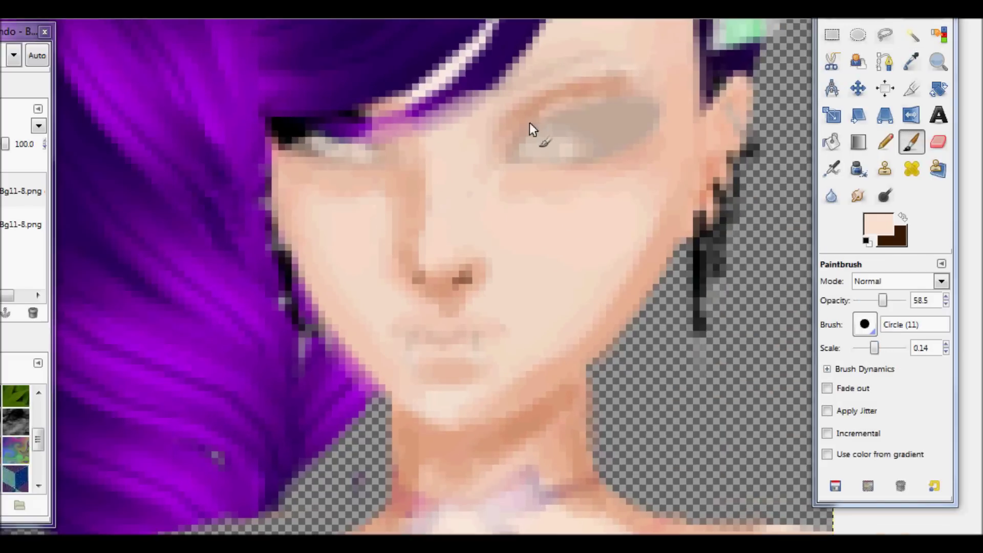
click(878, 225)
click(282, 314)
click(285, 356)
mouse_move(584, 112)
mouse_down()
mouse_move(512, 142)
mouse_move(494, 164)
mouse_move(525, 133)
mouse_up()
drag(612, 115, 641, 124)
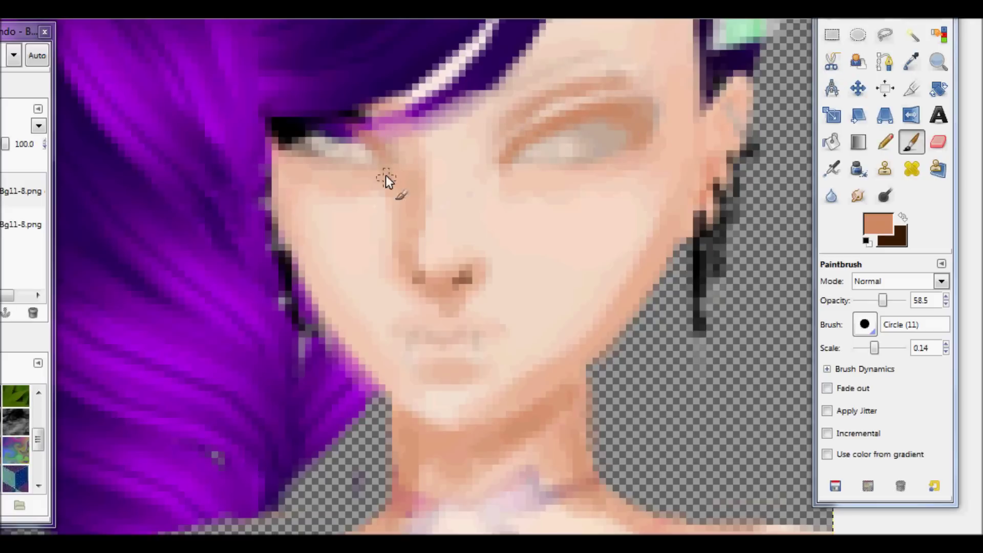
Add soft shadow around and beneath the eyes with a lighter tan tone at opacity 32.1 and brush scale 0.44.
click(878, 226)
click(289, 296)
click(283, 355)
drag(882, 301, 870, 301)
drag(874, 348, 885, 350)
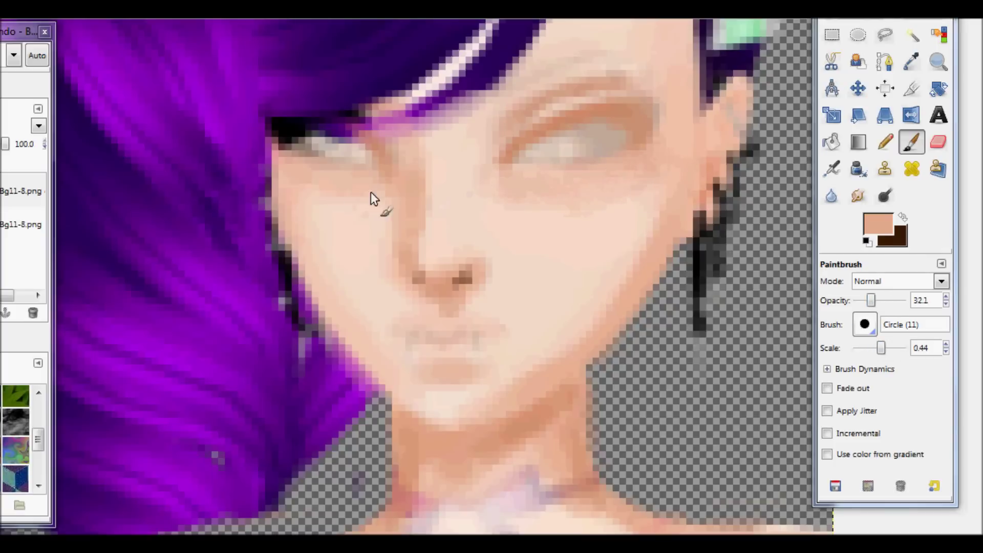
Draw the visible eye's upper lash line in dark brown at brush scale 0.10.
click(878, 225)
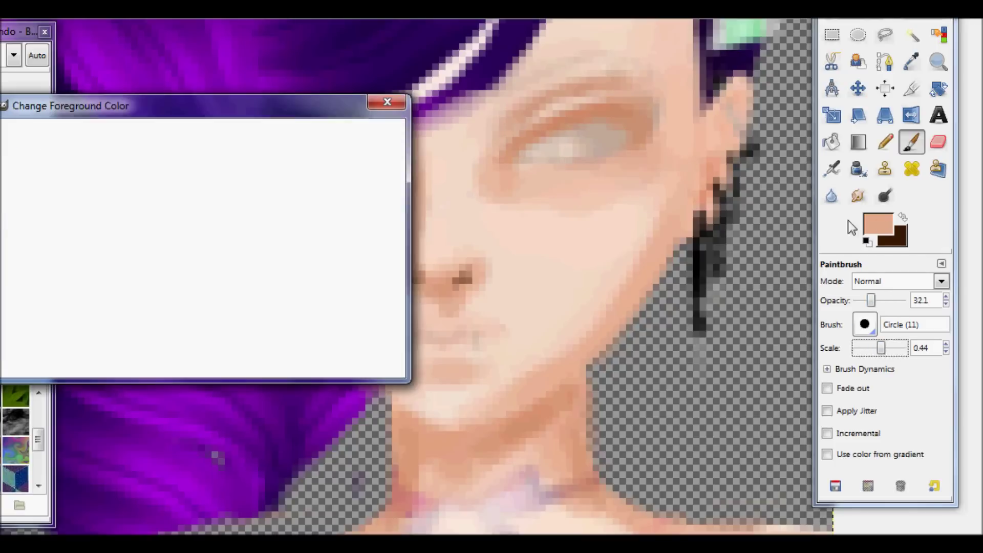
click(313, 292)
click(283, 356)
drag(881, 349, 871, 349)
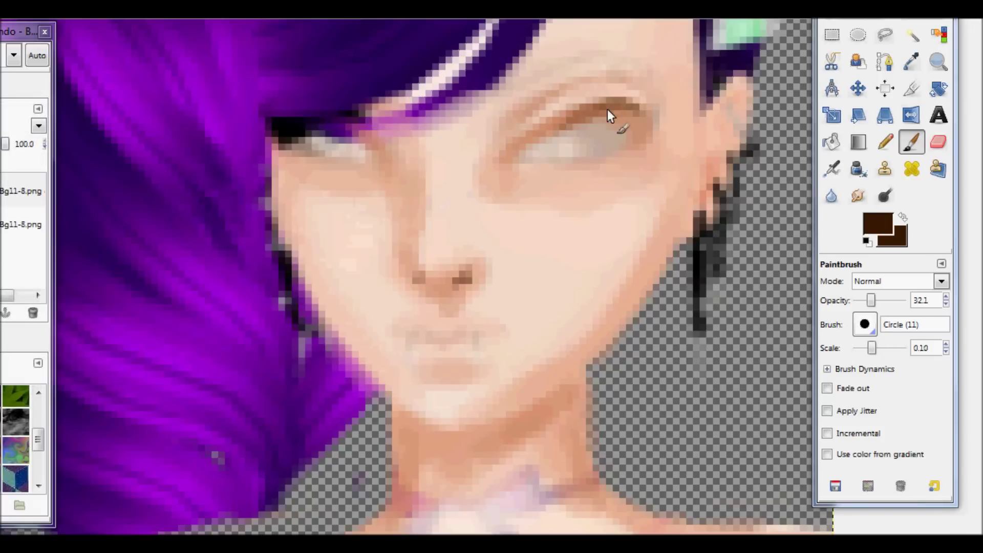
drag(608, 109, 515, 156)
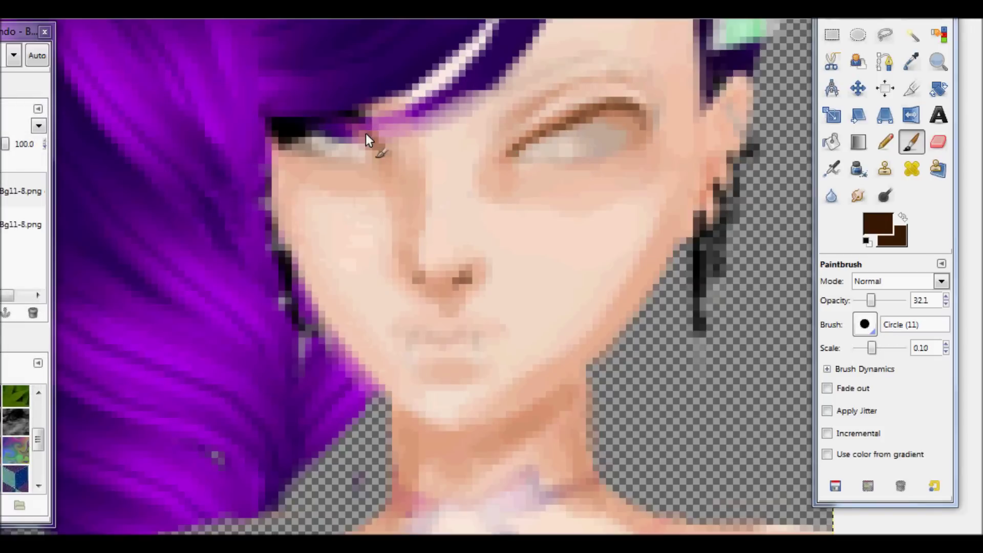
Draw the chest crease above the black top in dark brown and blend it with a reddish tan tone.
scroll(444, 179, down, 3)
scroll(539, 259, down, 6)
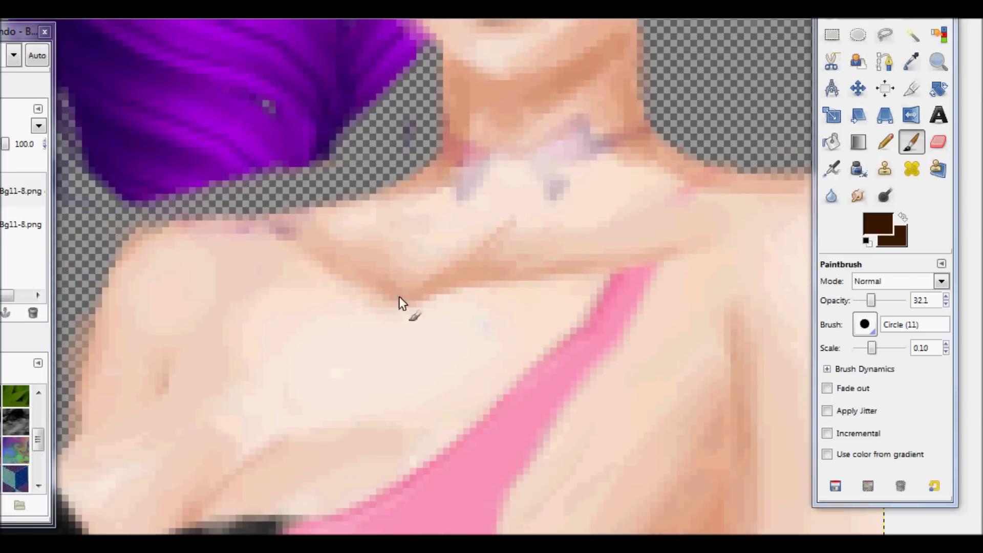
scroll(505, 199, down, 2)
drag(386, 352, 455, 297)
click(878, 224)
click(310, 297)
click(113, 223)
click(281, 356)
drag(423, 306, 487, 277)
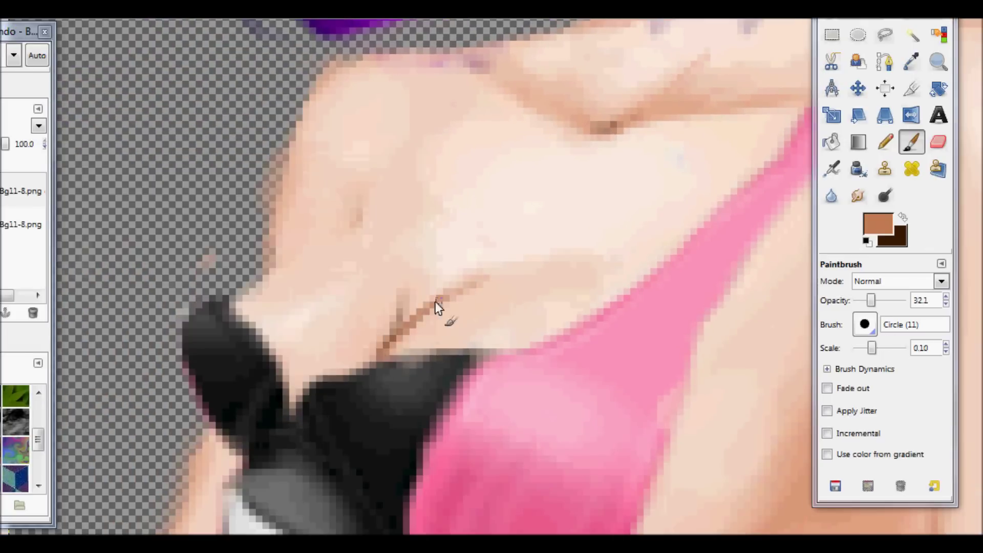
Define the crease between the near arm and the torso with the reddish tan tone at brush scale 0.10.
scroll(407, 251, right, 5)
scroll(487, 159, up, 2)
mouse_move(487, 158)
mouse_down()
mouse_move(501, 364)
mouse_move(458, 442)
mouse_up()
scroll(659, 213, right, 2)
scroll(659, 214, down, 2)
key(shift+e)
scroll(457, 441, up, 2)
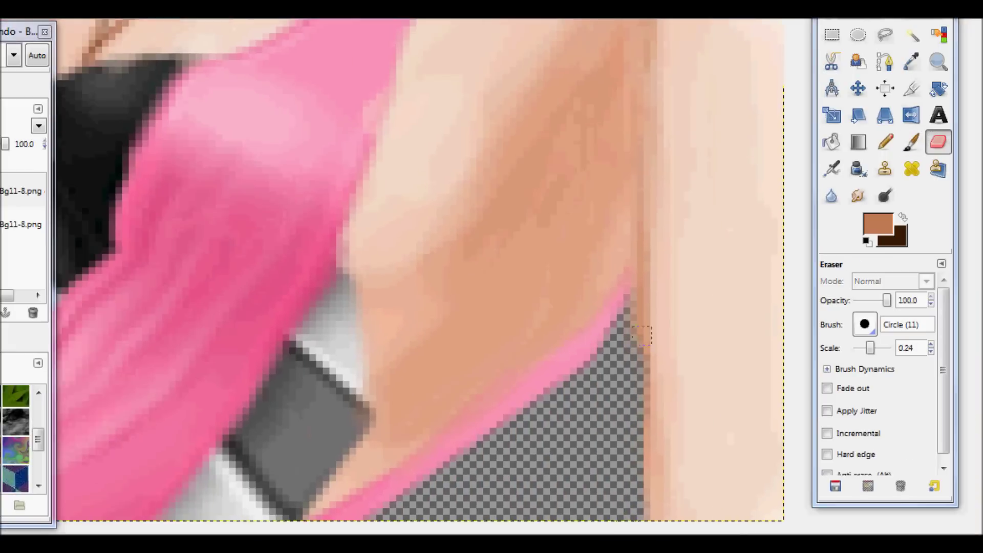
scroll(561, 381, up, 2)
scroll(560, 301, up, 5)
scroll(560, 301, right, 2)
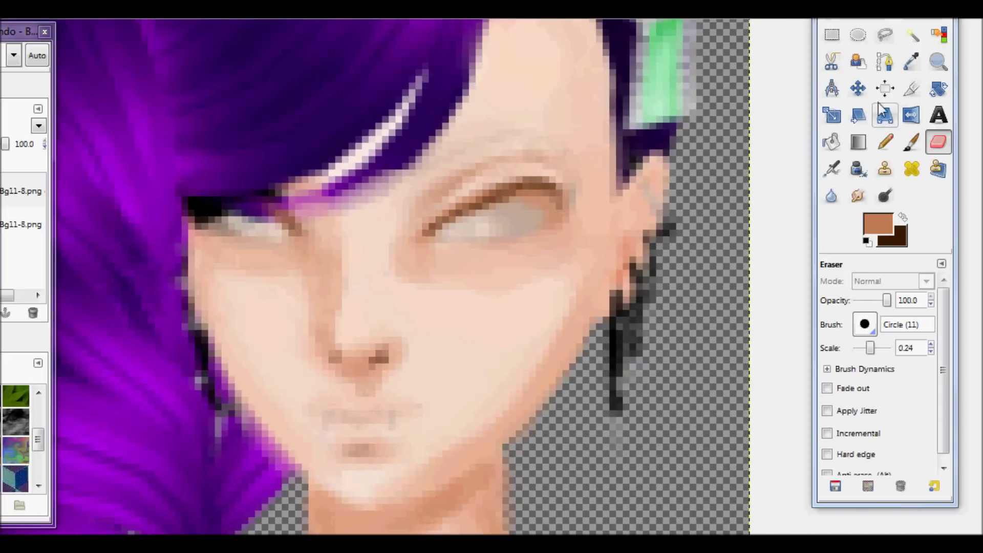
Sample the light skin tone from the cheek and paint over the grey edges inside the visible eye.
click(878, 224)
click(312, 292)
key(o)
click(529, 324)
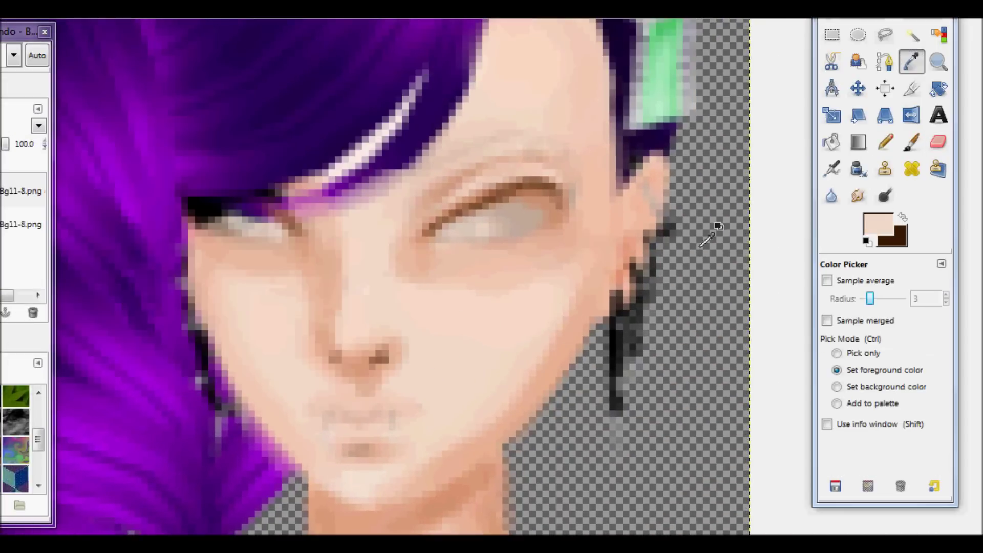
key(p)
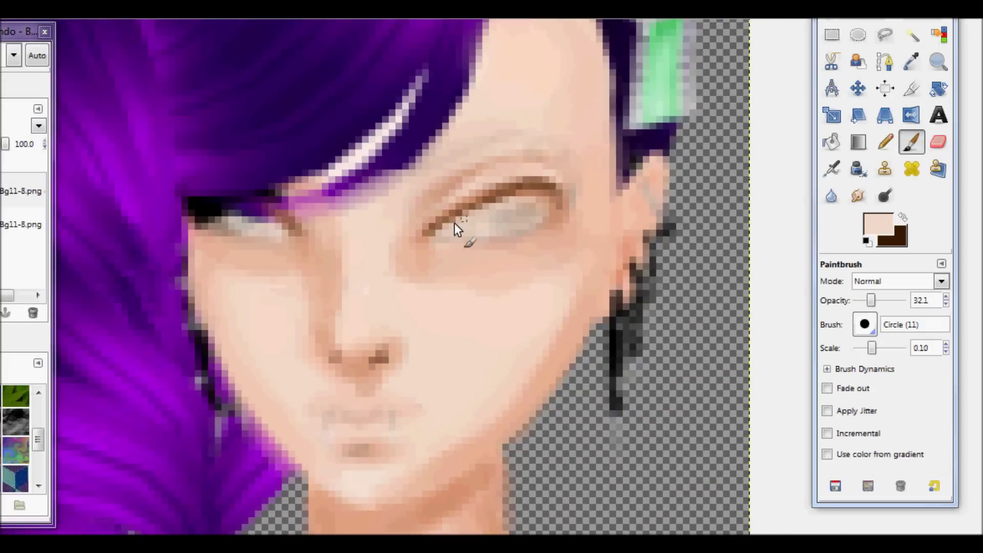
Soften the visible eye's inner corner with a tan tone, enlarging the brush scale to 0.30, and switch to the Blur tool.
click(878, 223)
click(302, 290)
click(268, 356)
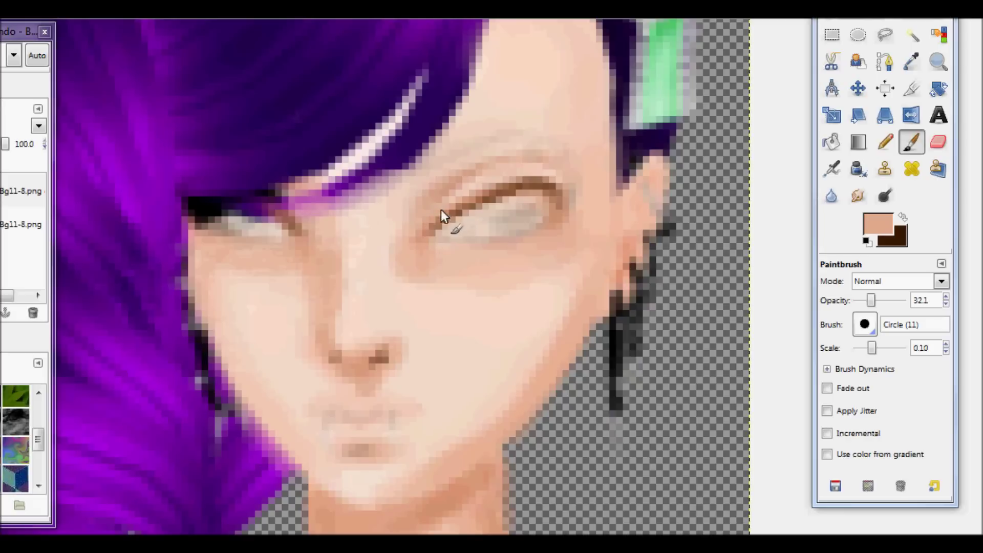
drag(872, 348, 879, 348)
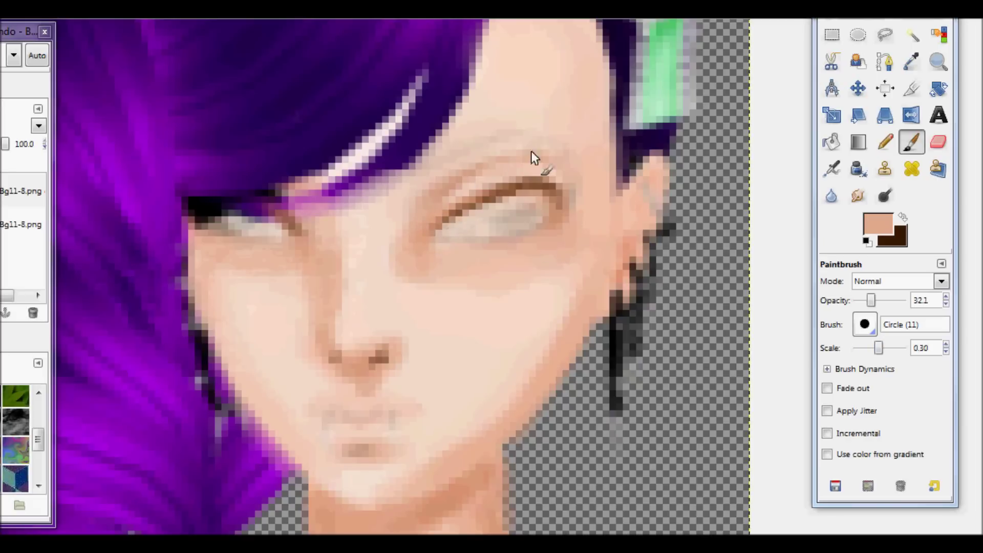
key(shift+u)
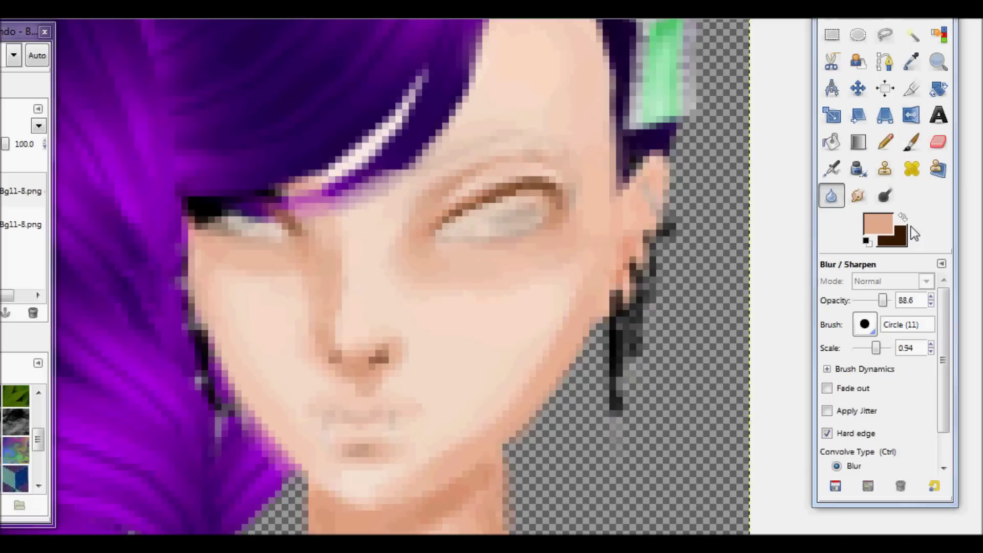
Choose a pale pink tone and fill both eyes at brush scale 0.18 and opacity 54.7.
key(x)
click(889, 228)
click(212, 315)
click(283, 356)
click(912, 142)
drag(879, 348, 876, 348)
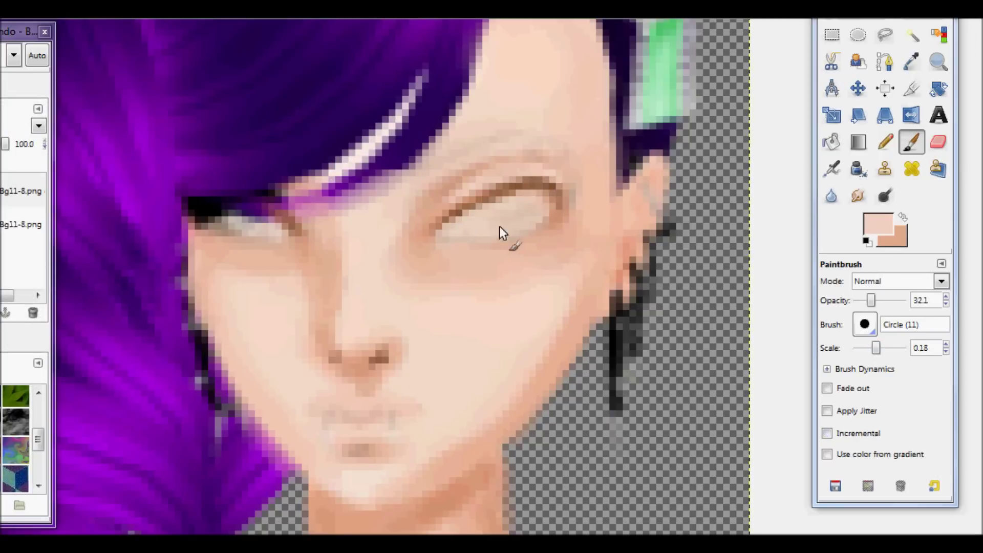
drag(871, 301, 881, 301)
mouse_move(520, 212)
mouse_down()
mouse_move(542, 215)
mouse_move(461, 231)
mouse_up()
mouse_move(216, 220)
mouse_down()
mouse_move(285, 232)
mouse_move(272, 228)
mouse_move(282, 223)
mouse_up()
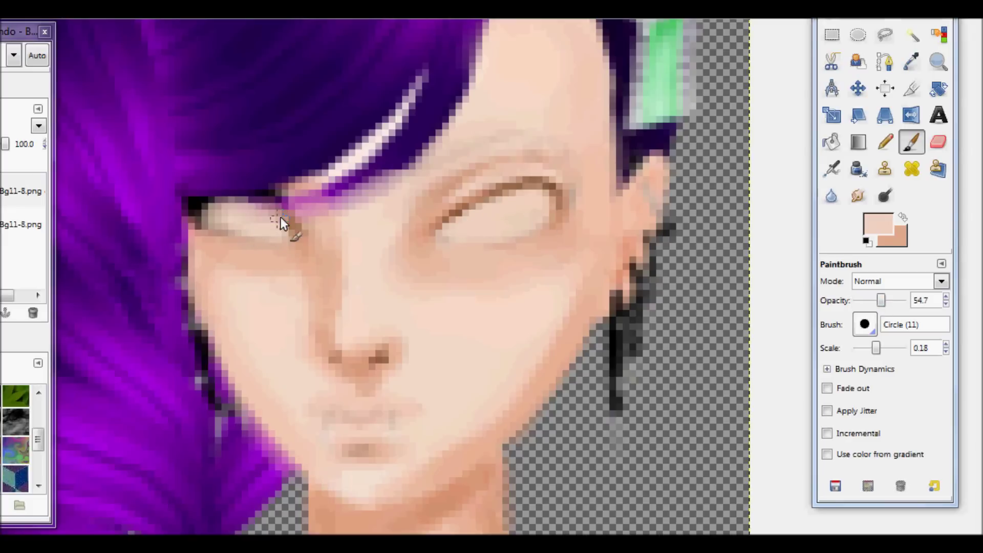
Paint the eyebrow above the fully visible eye in tan and darken its inner end with c17855.
key(x)
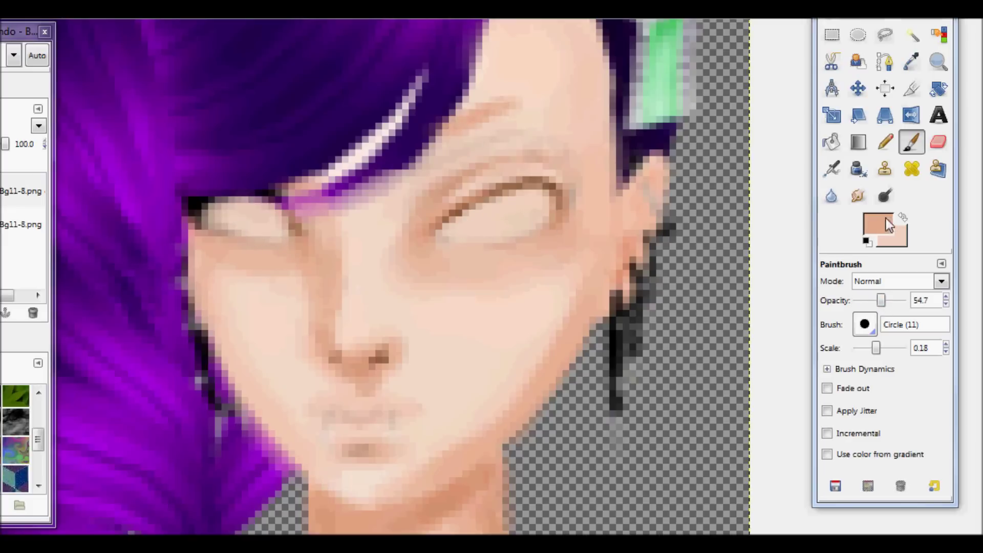
click(879, 226)
click(279, 292)
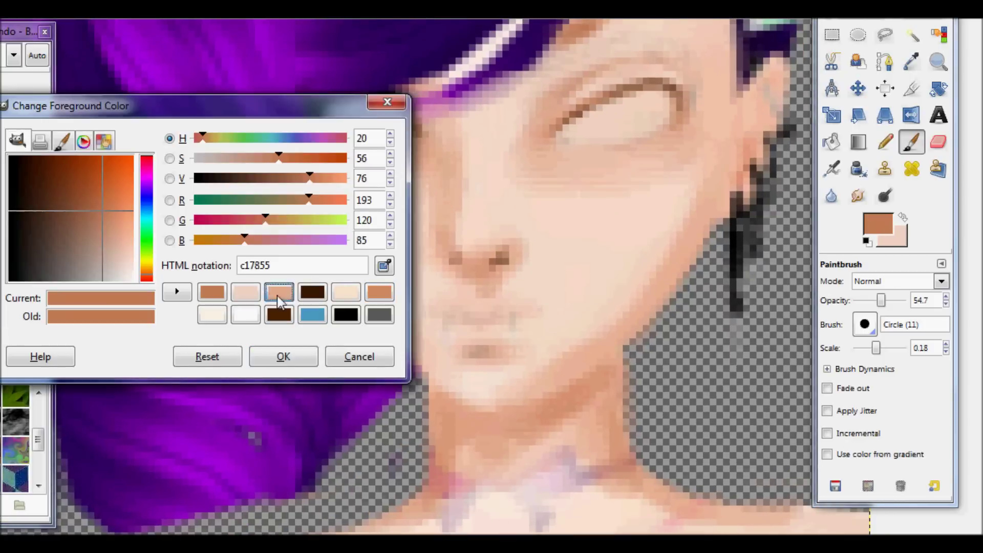
key(Return)
key(x)
scroll(590, 245, up, 3)
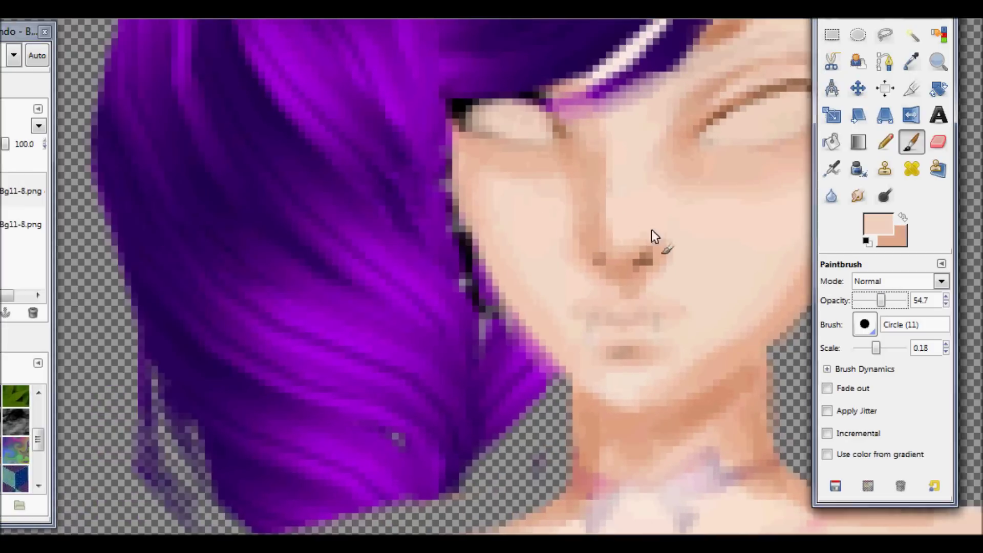
On a new layer, sample a pale pink skin tone (eec6b0) and block in the lips over the old mouth outline.
scroll(516, 248, down, 3)
scroll(516, 248, right, 3)
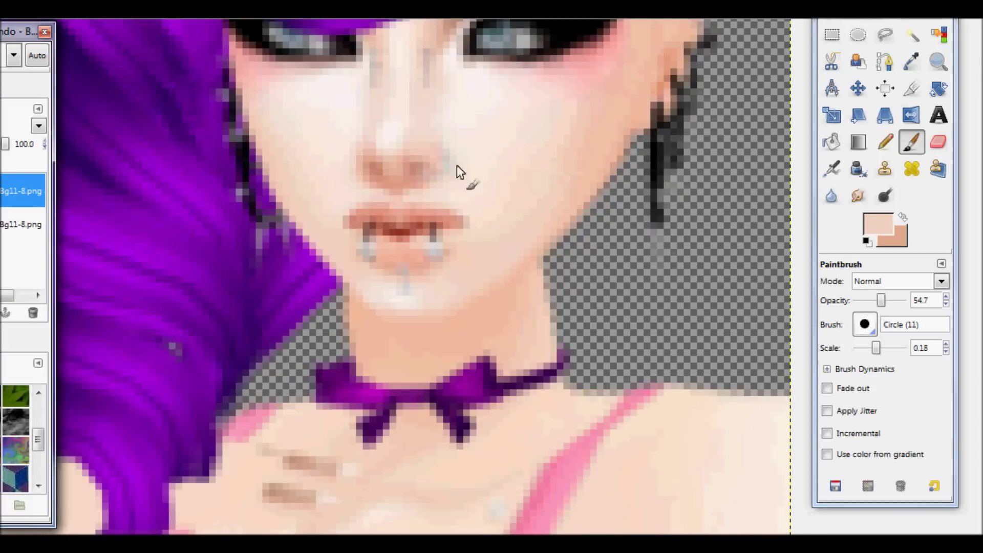
key(o)
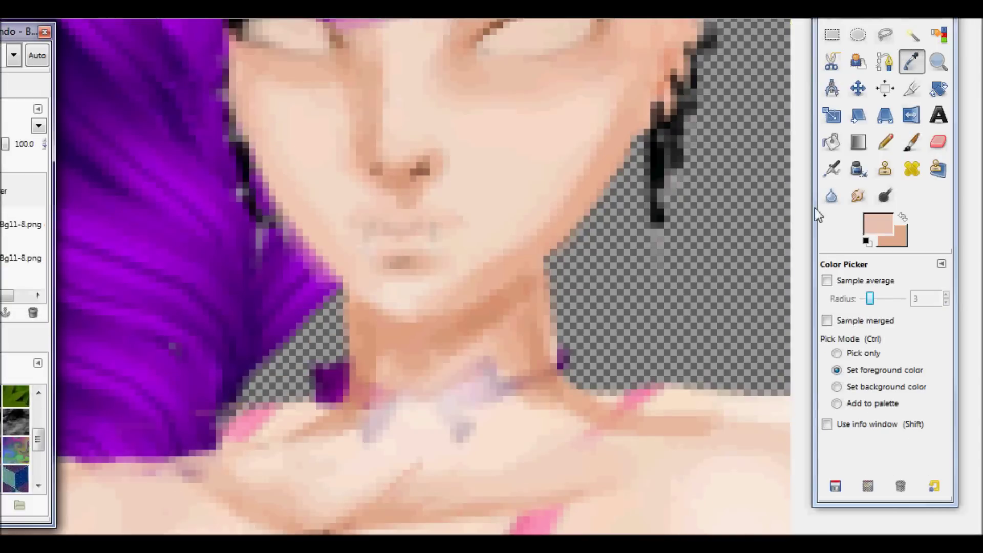
key(p)
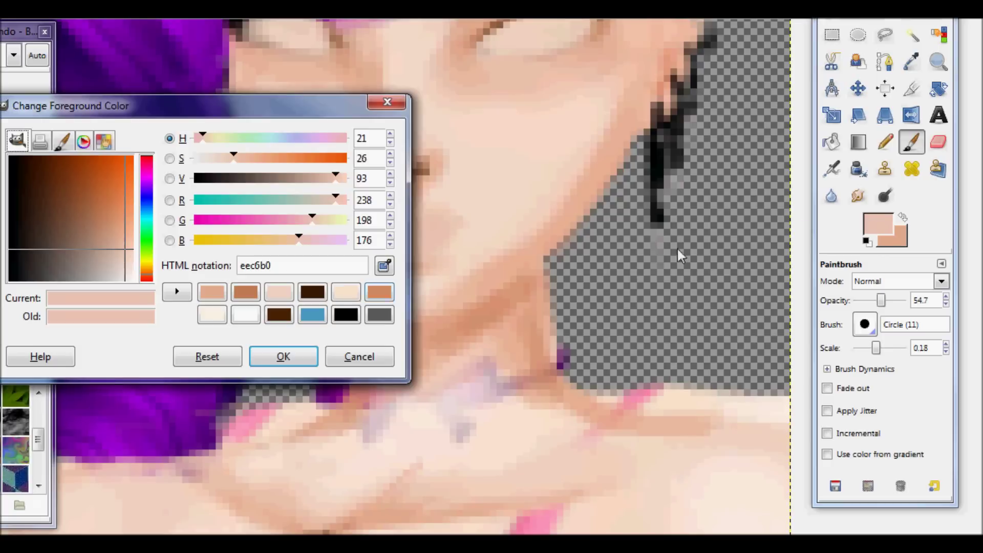
Build up the lip shape with eab89c and a slightly darker tan at brush scale 0.18.
click(124, 242)
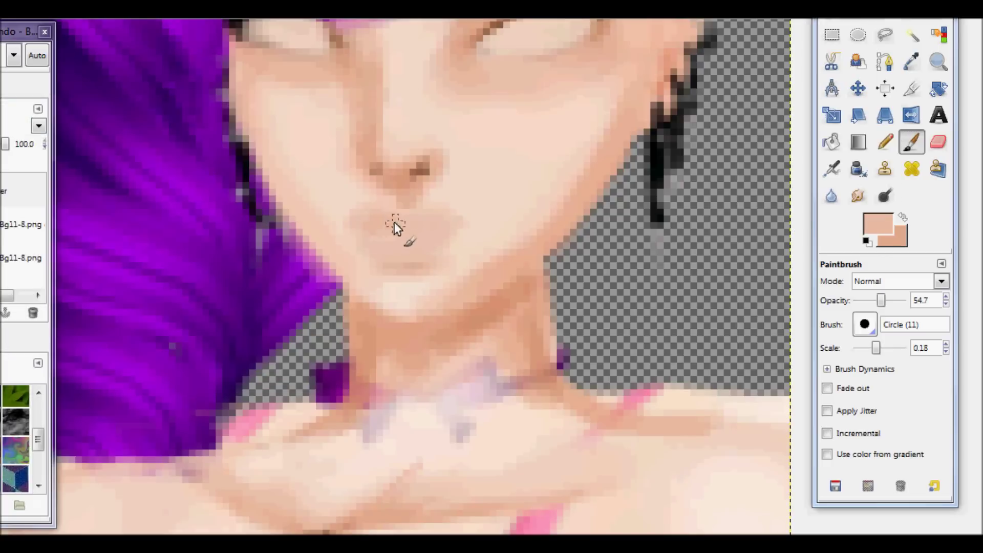
click(879, 226)
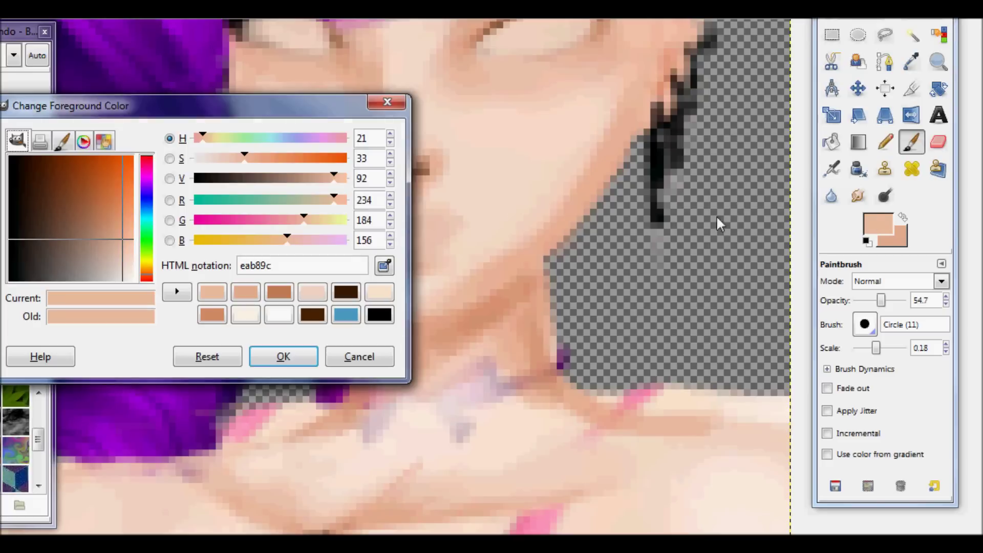
click(518, 215)
click(272, 354)
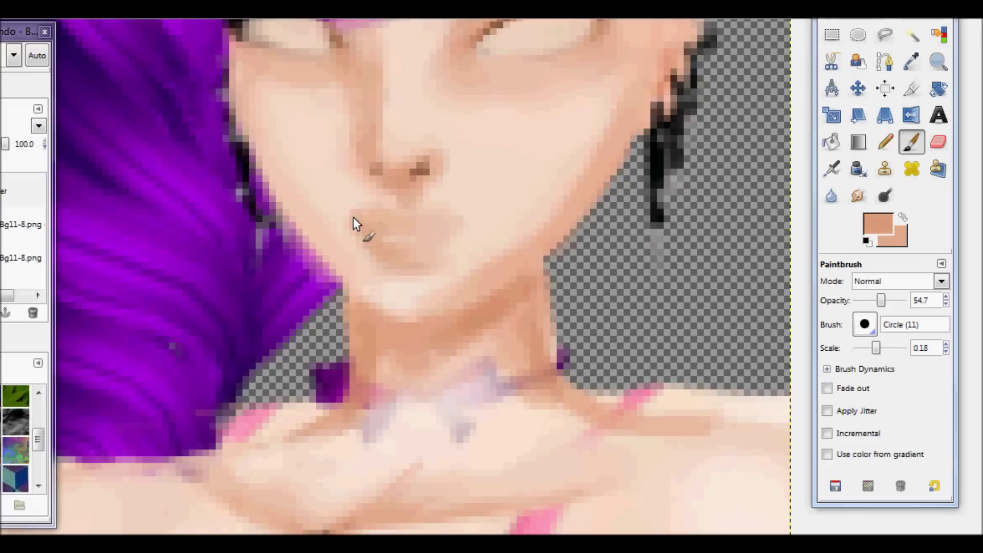
Highlight the lower lip with a pale peach tone at opacity 67.9 and brush scale 0.10.
click(878, 225)
click(527, 224)
click(272, 356)
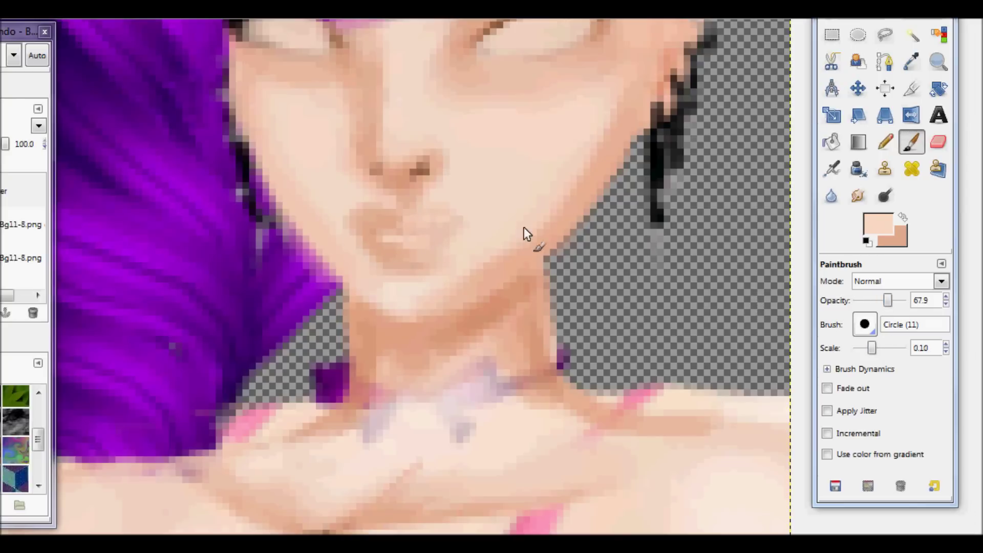
Define the line between the lips with an orange-brown tone at opacity 67.9 and brush scale 0.10, extending it to both mouth corners.
click(878, 225)
click(523, 220)
click(277, 355)
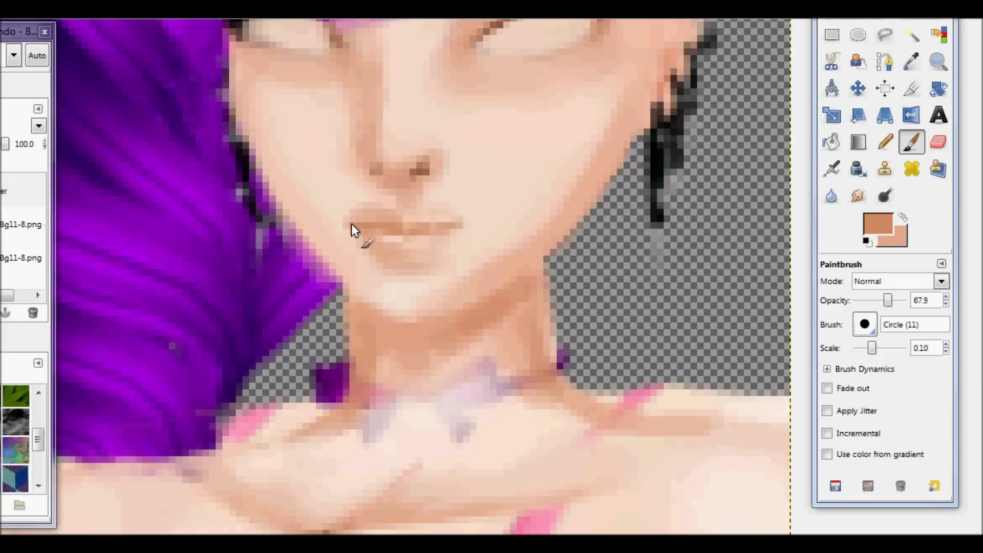
key(shift+e)
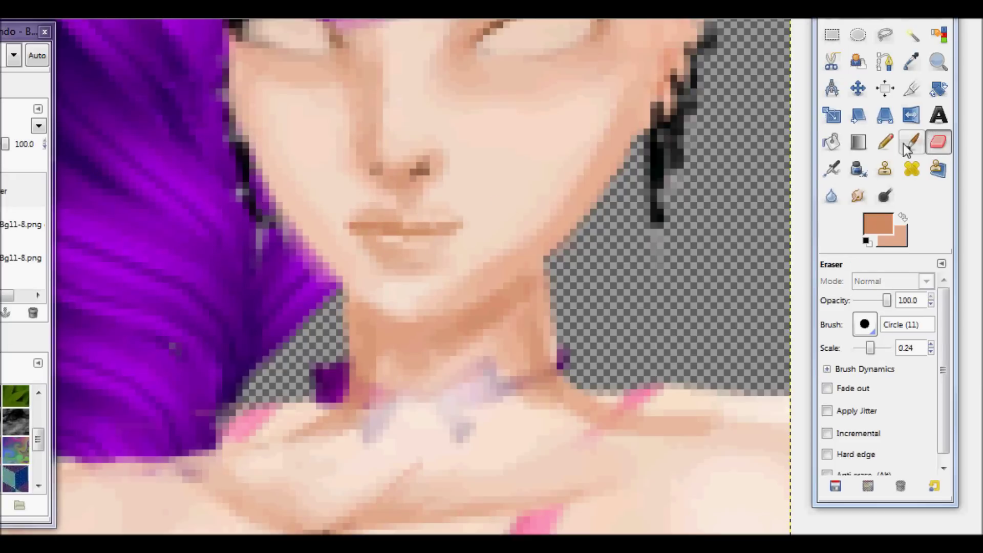
key(p)
drag(347, 225, 455, 231)
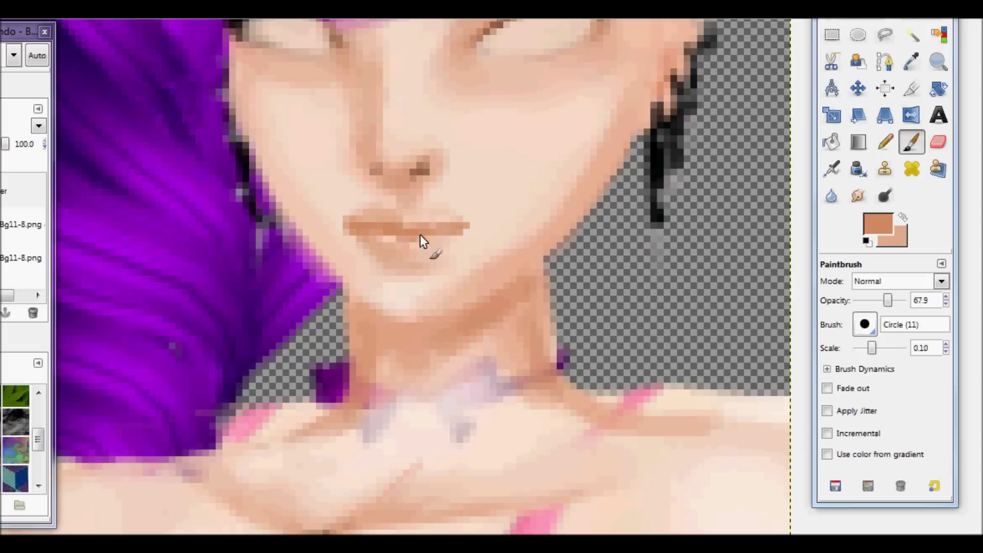
key(x)
key(shift+e)
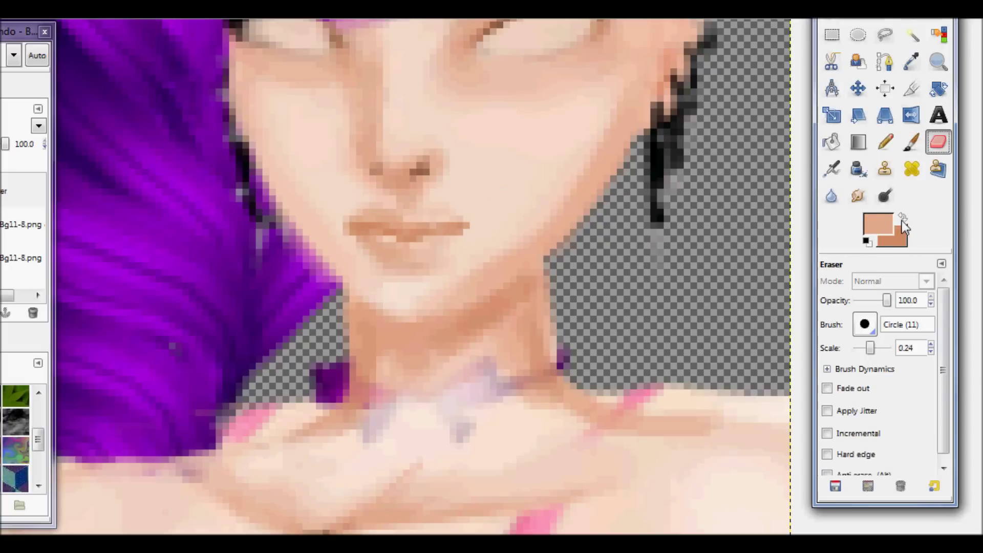
click(877, 224)
click(359, 356)
key(1)
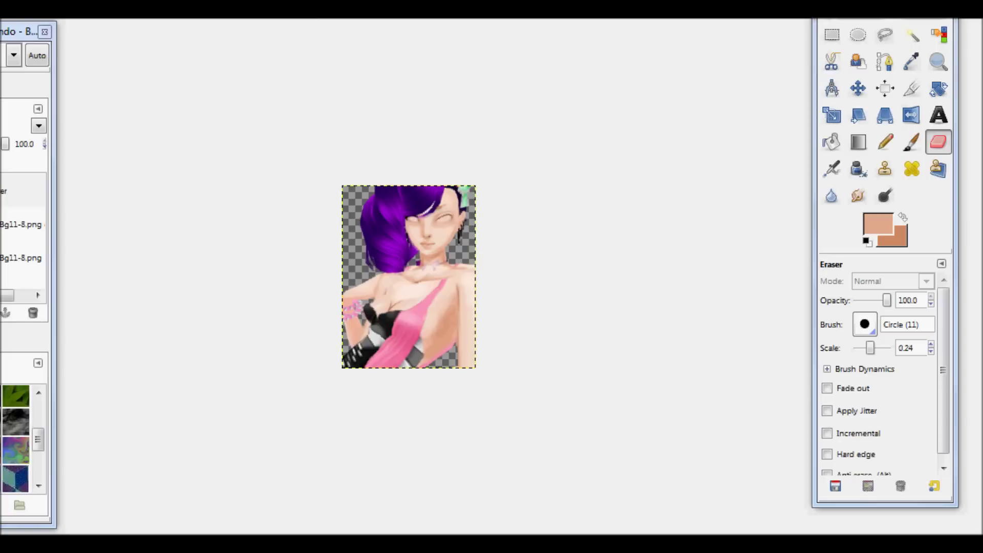
key(4)
click(877, 224)
key(Return)
Try a dark brown shadow beneath the lower lip on a new layer at brush scale 0.20, lowering the layer opacity to 43.3.
key(shift+ctrl+n)
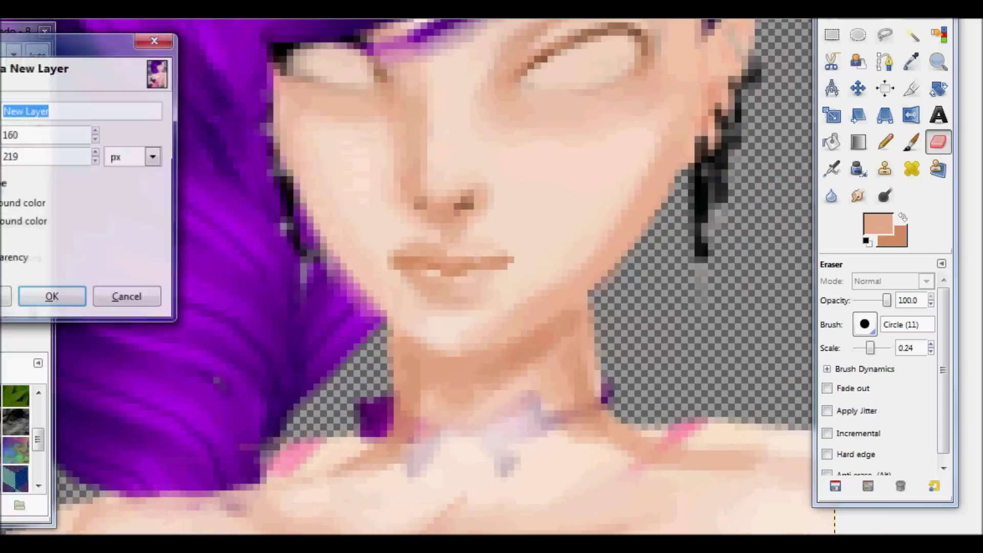
key(Return)
click(888, 231)
key(Return)
key(p)
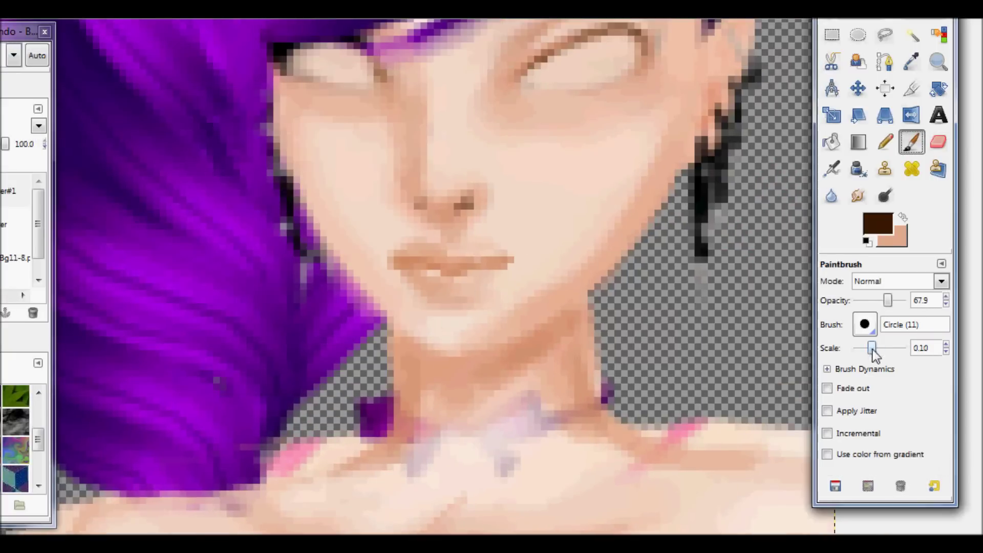
drag(880, 348, 877, 347)
click(442, 299)
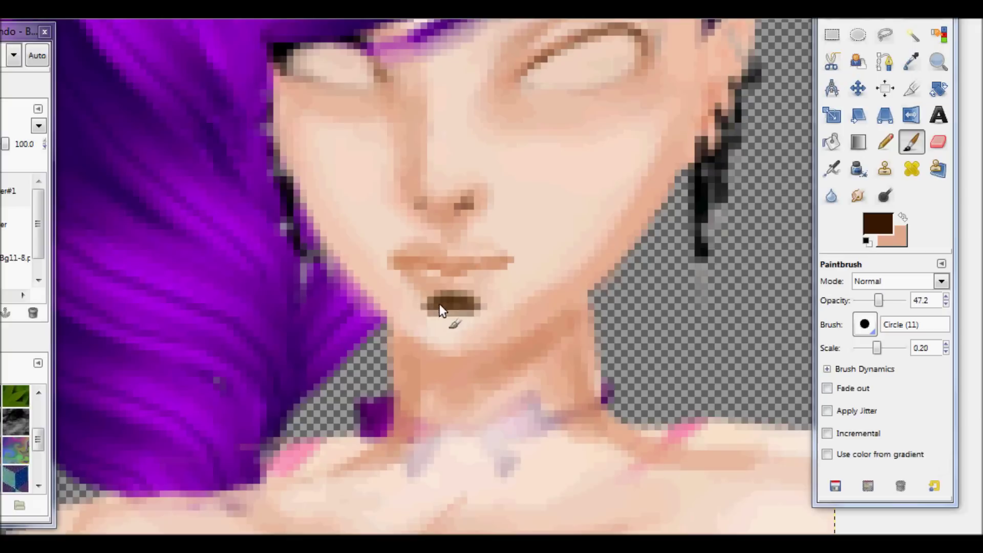
drag(14, 148, 10, 149)
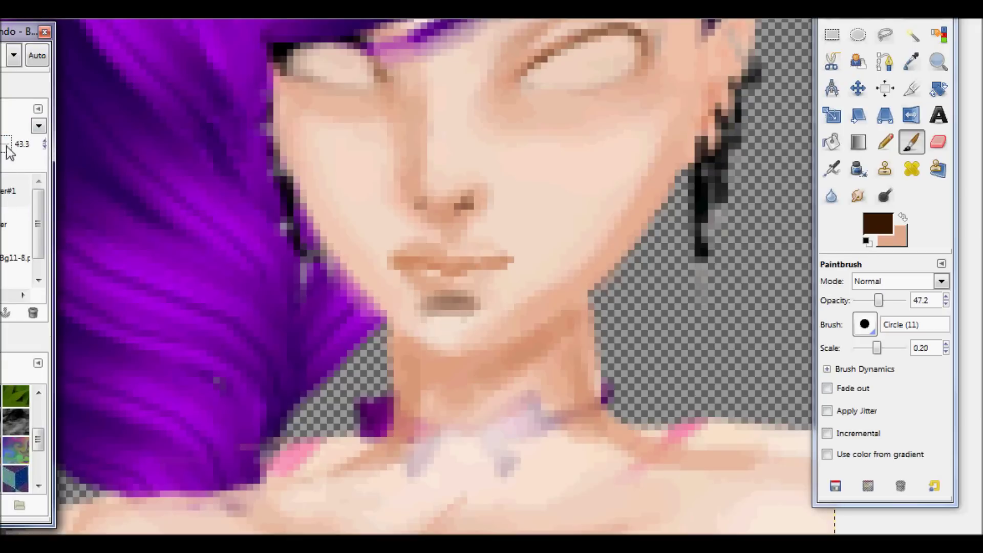
Replace the dark shadow layer with a new layer holding a tan shadow beneath the lower lip, at layer opacity 50.5.
key(shift+ctrl+n)
key(Return)
key(x)
click(4, 210)
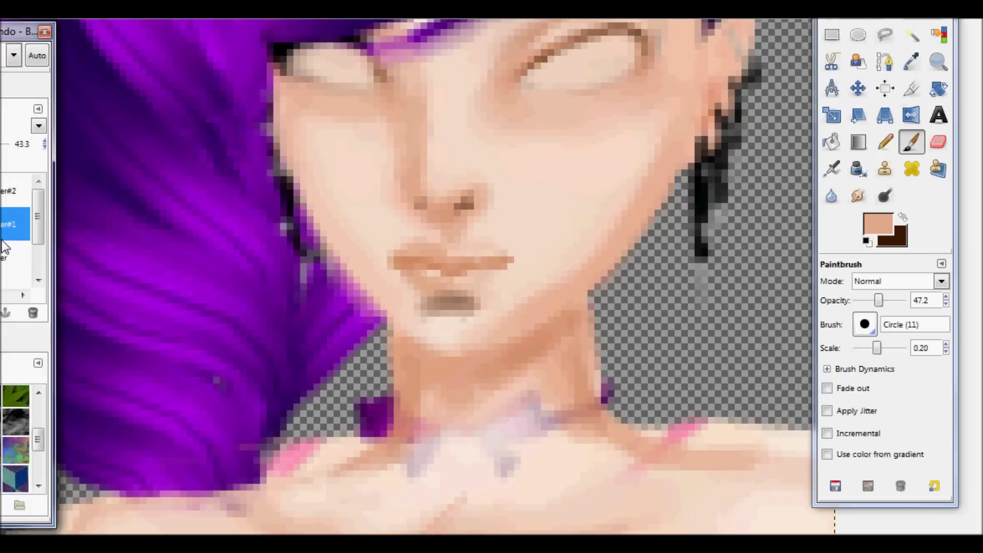
click(33, 313)
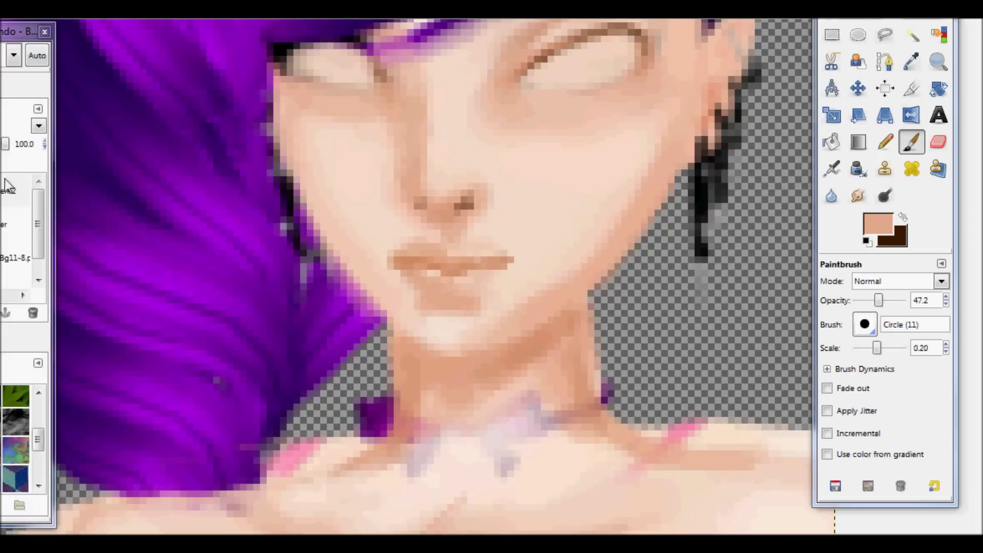
drag(7, 149, 5, 149)
Blur the shadow beneath the lower lip at scale 0.16 and opacity 88.6, and choose a pale peach tone for the Paintbrush.
key(shift+u)
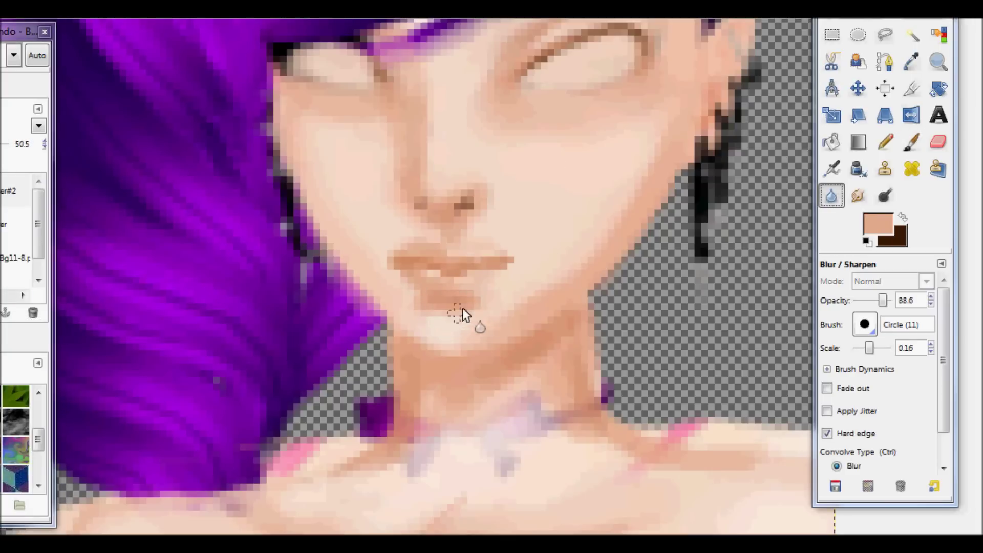
click(20, 224)
click(878, 224)
click(271, 300)
click(269, 355)
key(p)
click(16, 190)
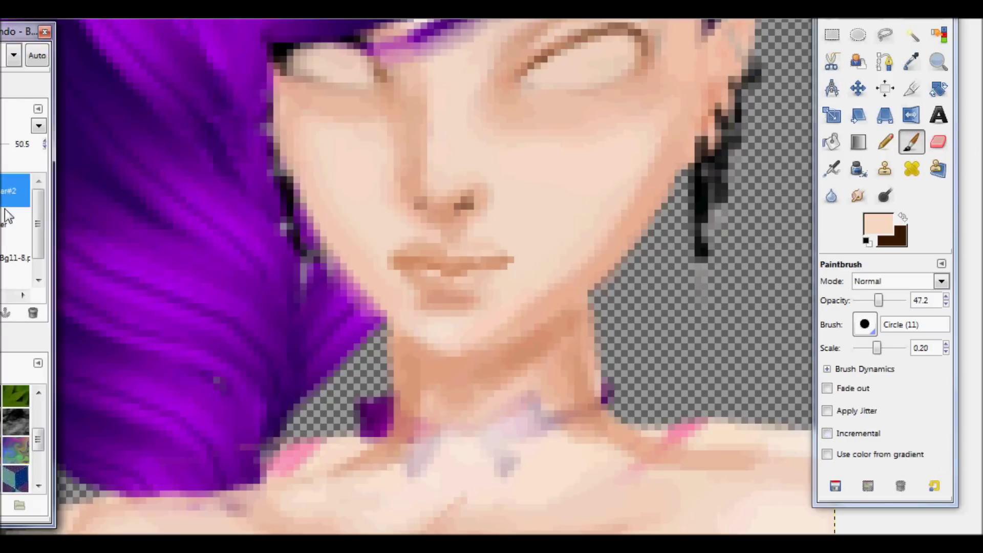
Merge the lip and lip shadow layers down into the character copy layer.
right_click(15, 190)
click(103, 377)
click(94, 274)
right_click(26, 271)
click(103, 379)
click(137, 295)
Choose a reddish brown and paint the eyebrow's arch above the fully visible eye with a reduced brush scale.
scroll(496, 248, up, 5)
scroll(496, 248, left, 1)
click(902, 218)
click(891, 226)
click(101, 212)
click(267, 355)
drag(878, 348, 875, 348)
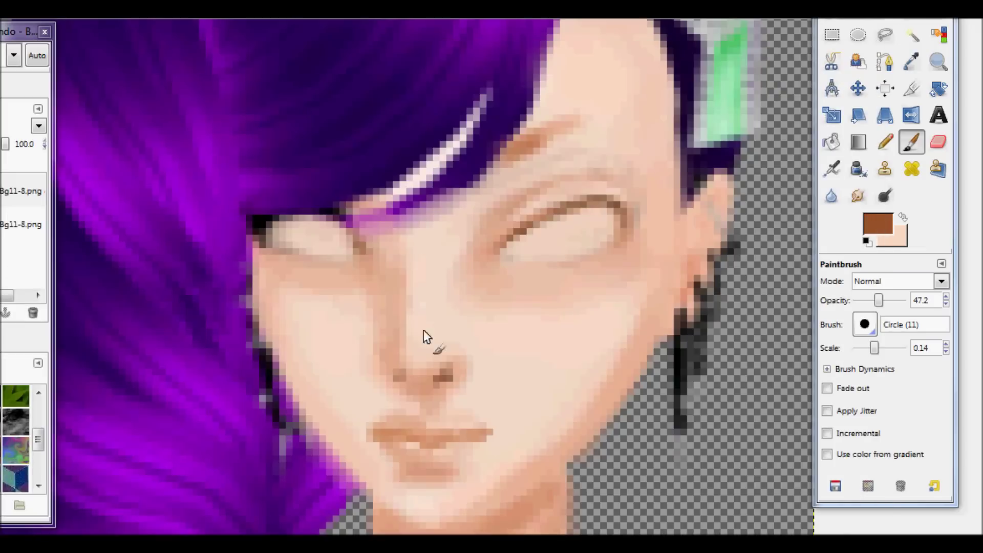
scroll(423, 330, up, 3)
key(bracketleft)
key(bracketleft)
mouse_move(423, 177)
mouse_down()
mouse_move(454, 165)
mouse_move(444, 169)
mouse_move(512, 188)
mouse_move(533, 155)
mouse_move(497, 152)
mouse_move(560, 181)
mouse_move(524, 162)
mouse_up()
Sample a brown from the eyebrow and extend its thin outer tail.
key(o)
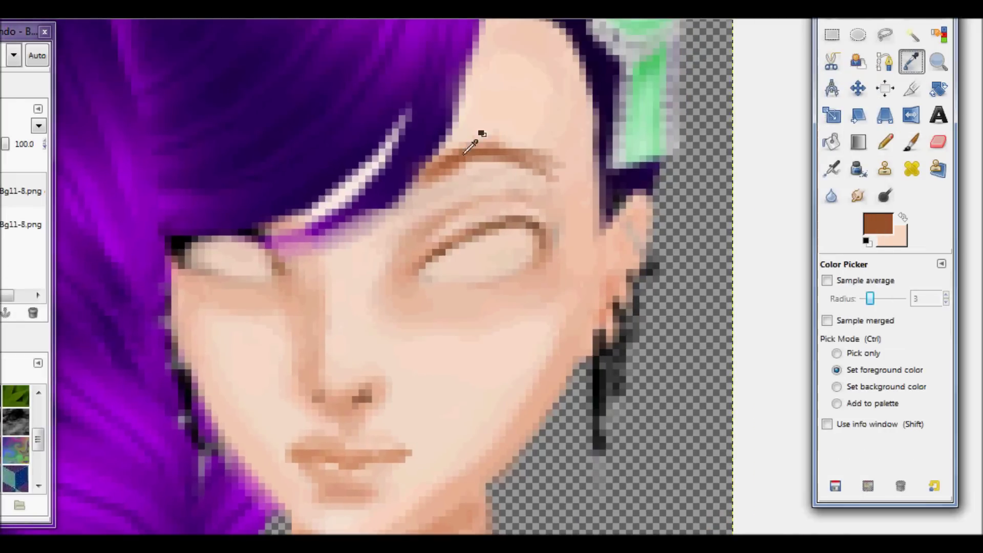
click(525, 163)
key(p)
mouse_move(543, 174)
mouse_down()
mouse_move(484, 162)
mouse_move(536, 182)
mouse_up()
Clean the eyebrow's edges with a sampled skin tone and deepen its arch with dark brown.
key(o)
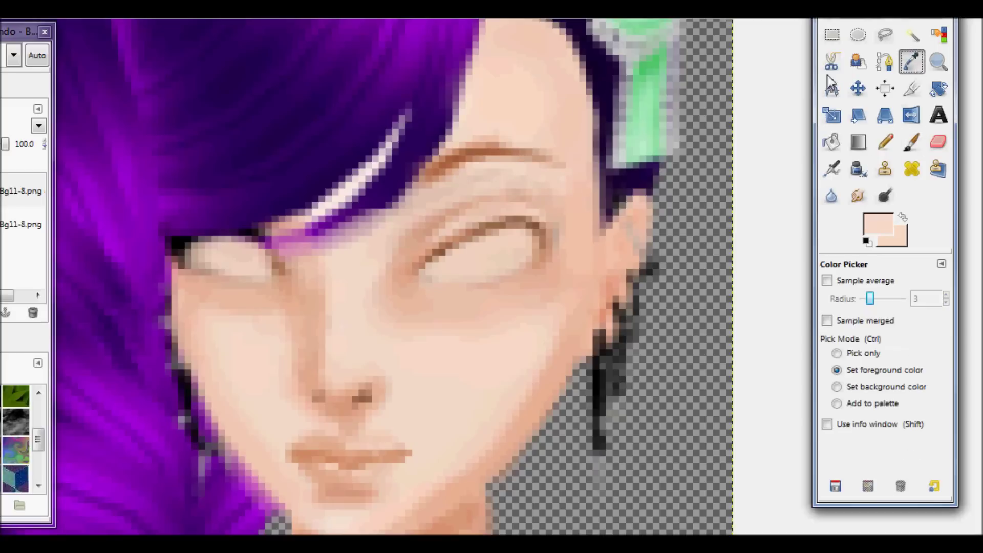
click(878, 224)
key(Return)
key(p)
mouse_move(431, 172)
mouse_down()
mouse_move(458, 159)
mouse_move(530, 154)
mouse_up()
Darken both nostrils with dark brown at opacity 47.2 and brush scale 0.07.
scroll(601, 240, down, 3)
scroll(602, 239, left, 2)
scroll(363, 219, down, 2)
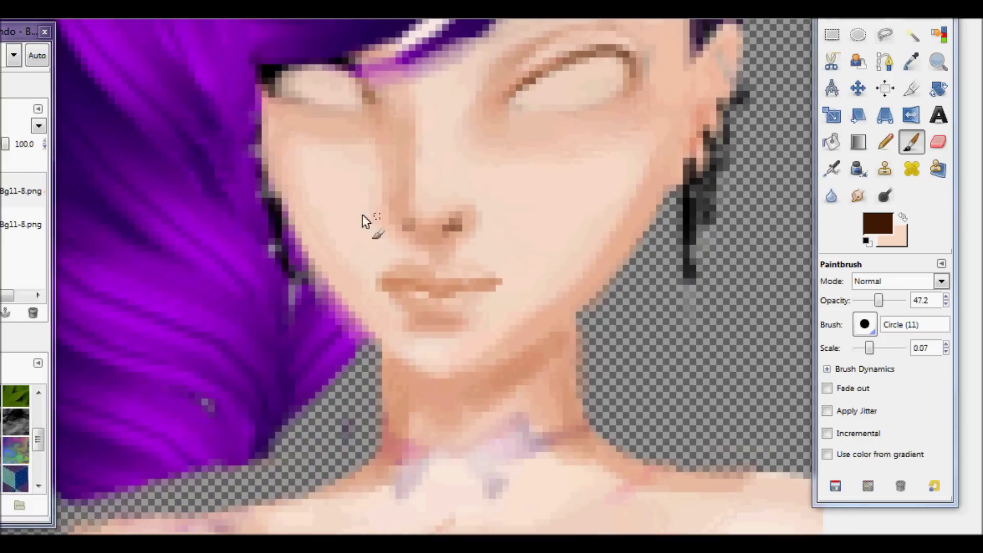
scroll(459, 223, down, 5)
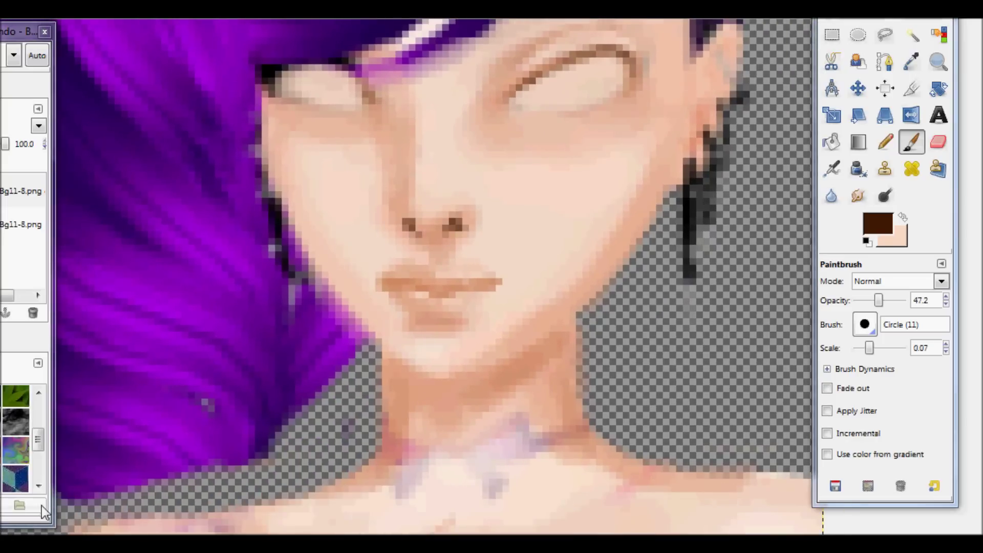
scroll(428, 239, up, 5)
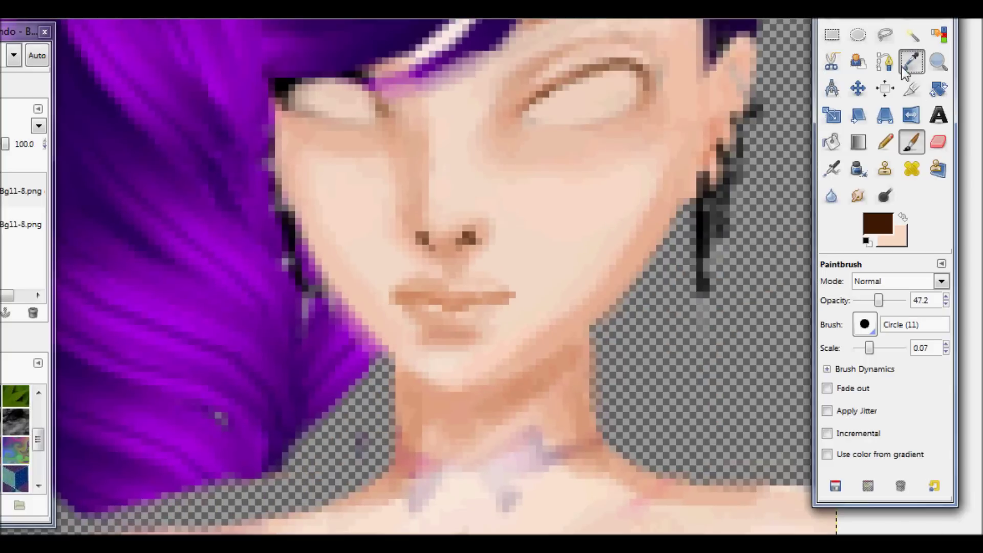
Sample a tan tone from the face and soften the edges of the nostrils at brush scale 0.07.
key(o)
click(625, 164)
key(p)
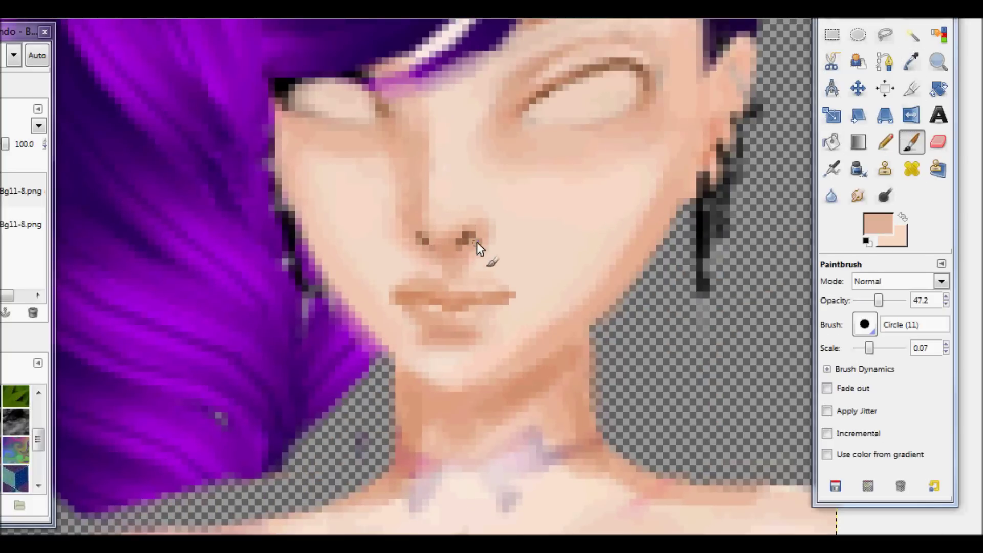
Shade the groove between the nose and upper lip with an orange-tan tone at opacity 47.2.
scroll(474, 244, down, 2)
click(878, 223)
click(292, 317)
click(272, 356)
scroll(462, 244, up, 2)
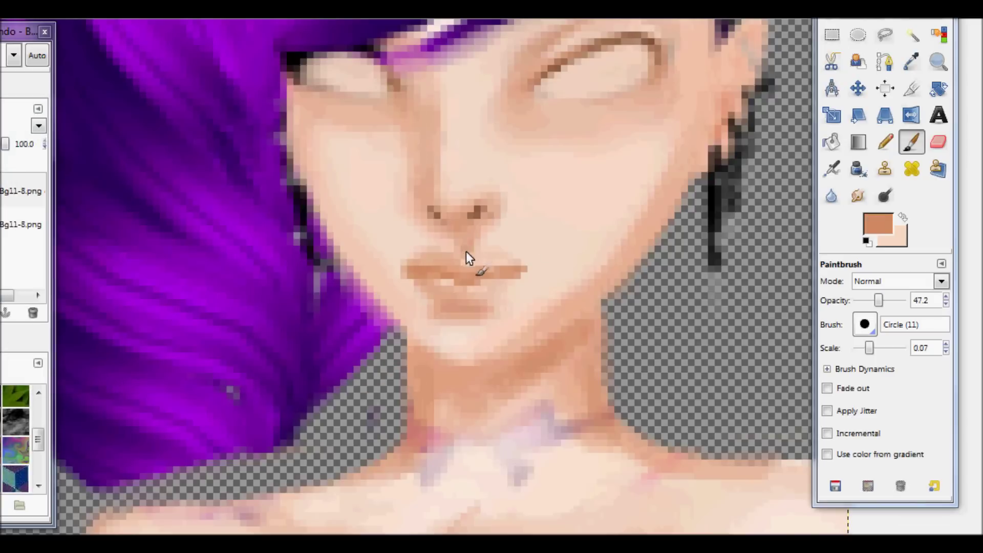
scroll(462, 244, up, 1)
scroll(488, 178, up, 4)
scroll(488, 178, right, 4)
Try a new layer and a sampled reddish tan skin tone with the Pencil at scale 0.30, and undo the added layer.
key(shift+ctrl+n)
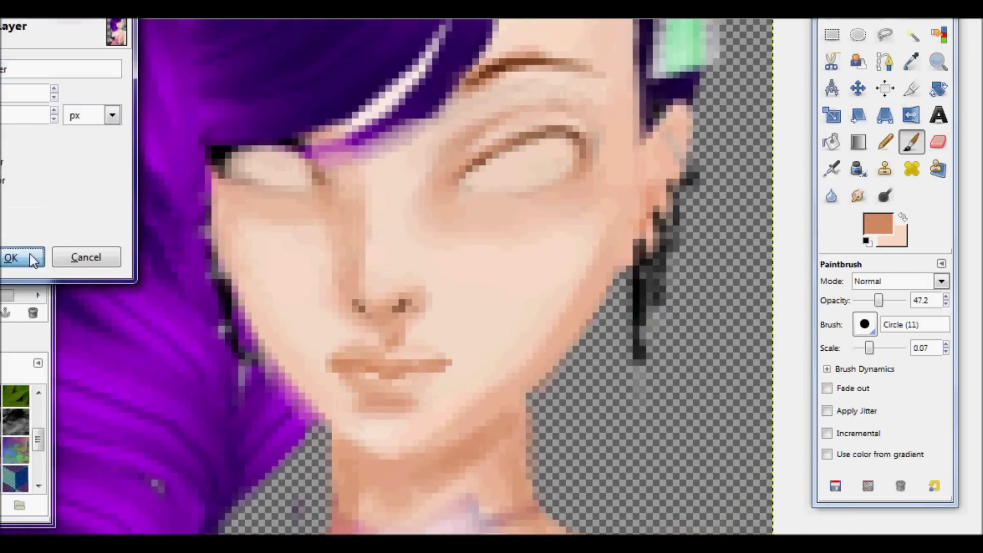
click(23, 257)
scroll(415, 256, down, 3)
key(o)
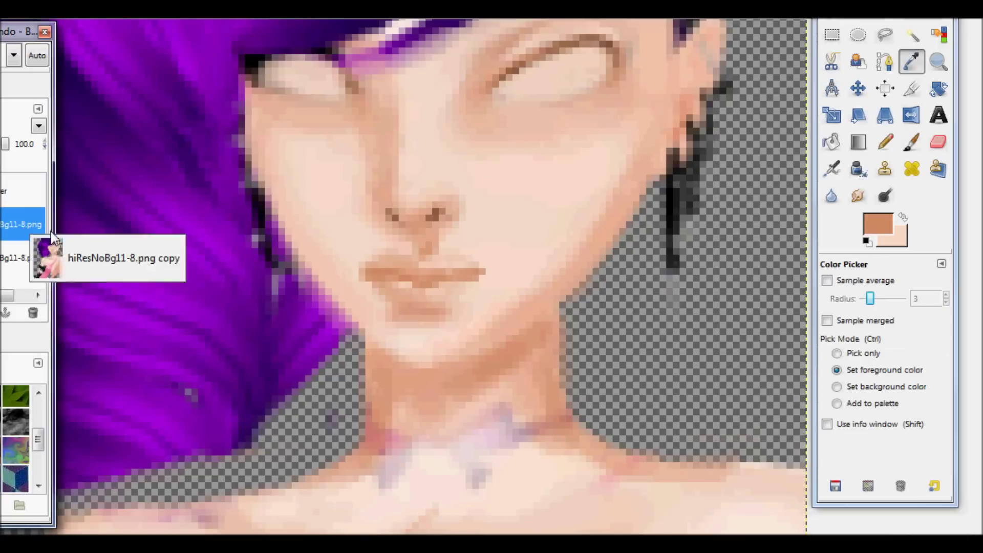
key(n)
drag(885, 348, 879, 347)
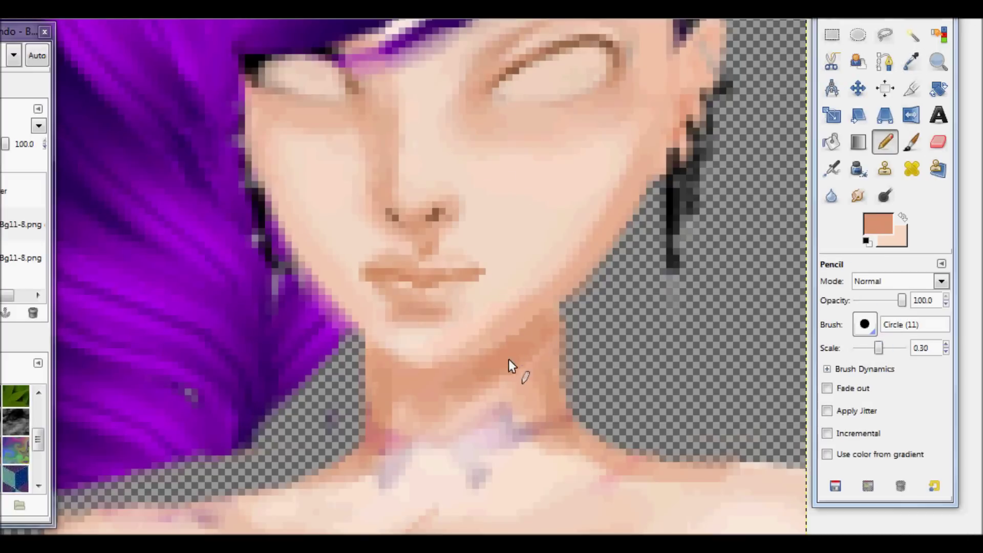
key(ctrl+z)
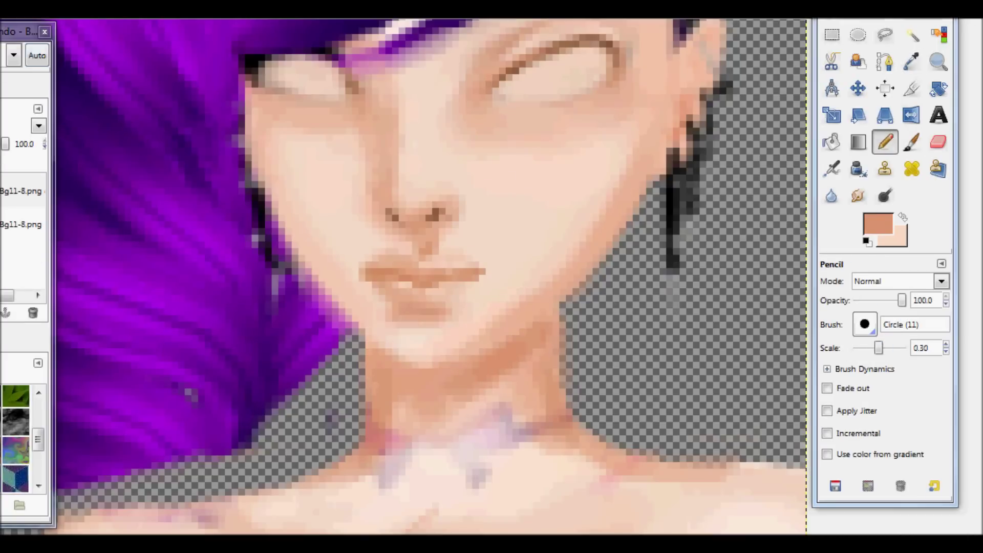
Restore the undone layer and paint light peach over the purple choker remnants on the neck at opacity 47.2 and brush scale 0.65.
key(ctrl+y)
key(p)
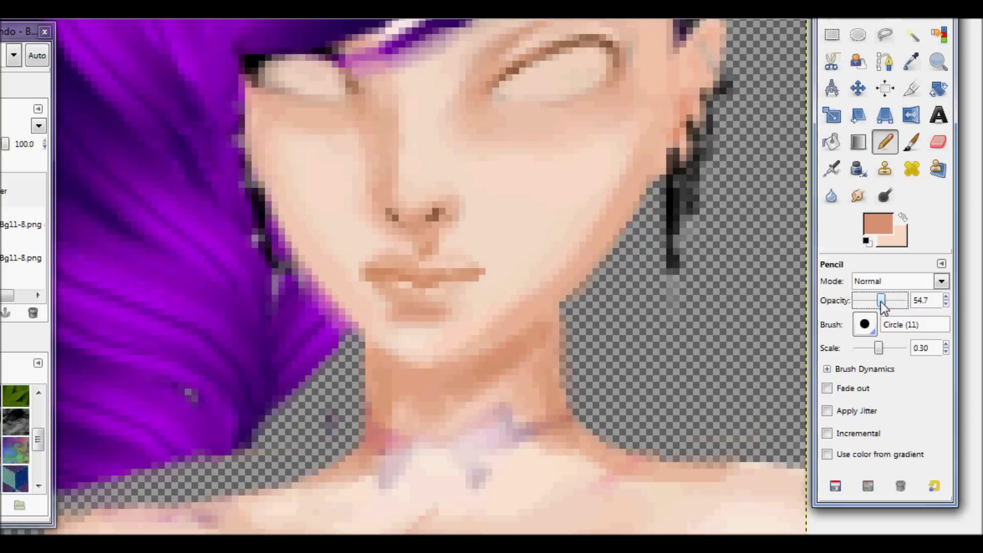
drag(869, 348, 878, 348)
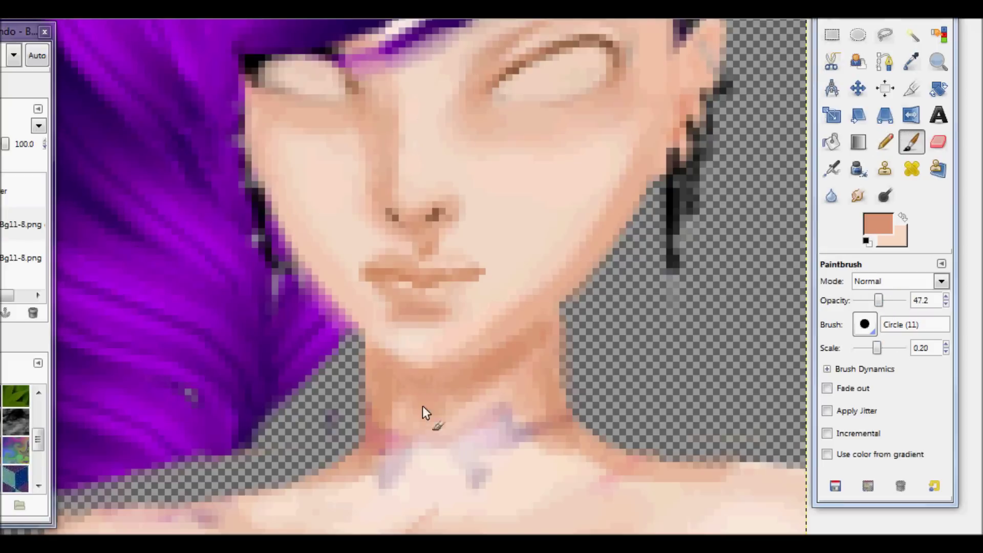
click(903, 217)
scroll(771, 287, down, 5)
drag(877, 348, 884, 347)
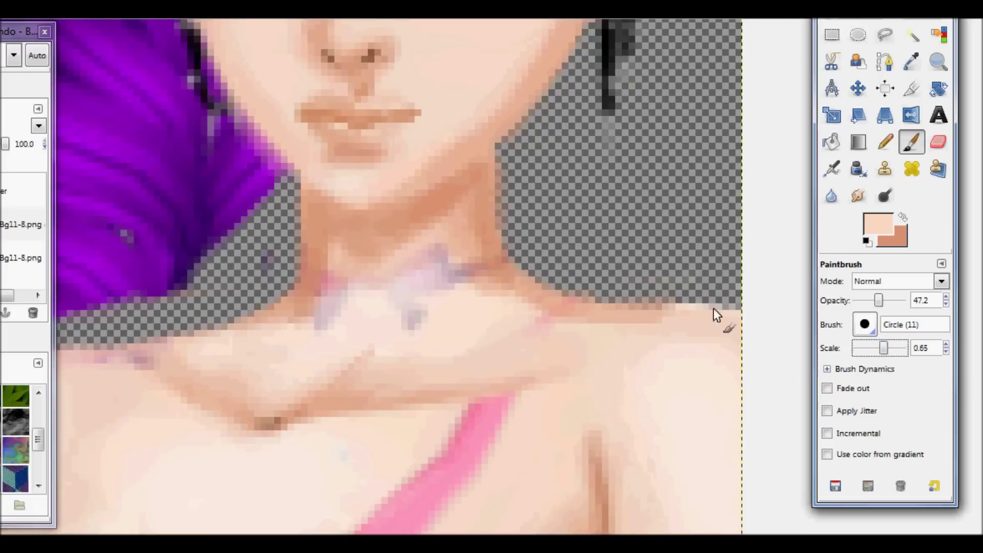
mouse_move(442, 263)
mouse_down()
mouse_move(317, 332)
mouse_move(522, 330)
mouse_up()
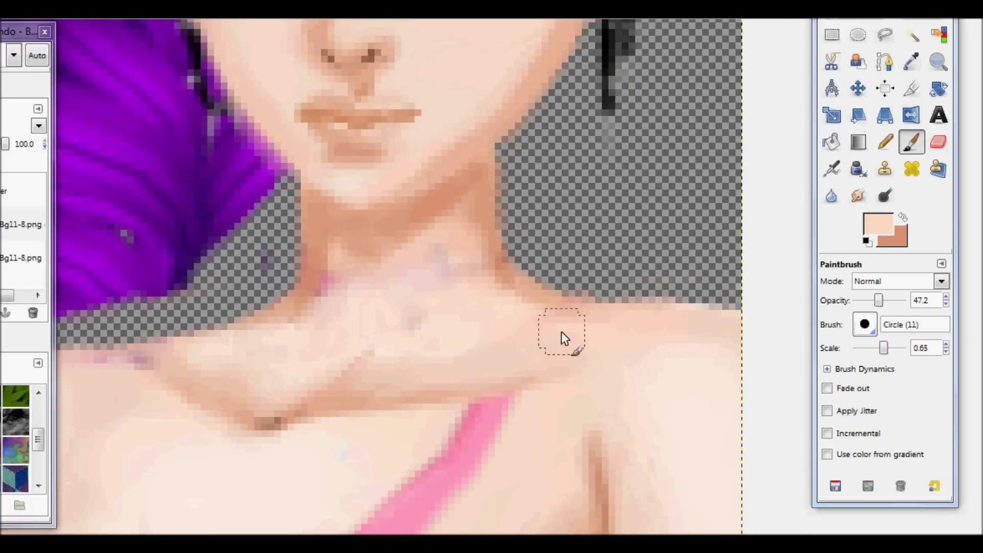
Blend the neck and collarbone area with the peach tones f1c4ab and ffdac6 at opacity 47.2 and brush scale 0.65.
click(879, 223)
click(132, 256)
click(283, 355)
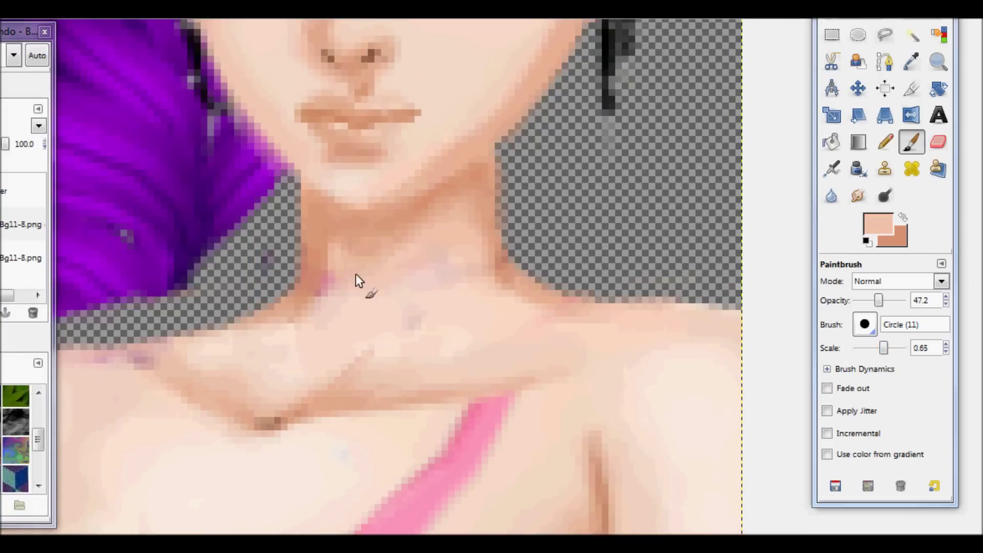
click(879, 224)
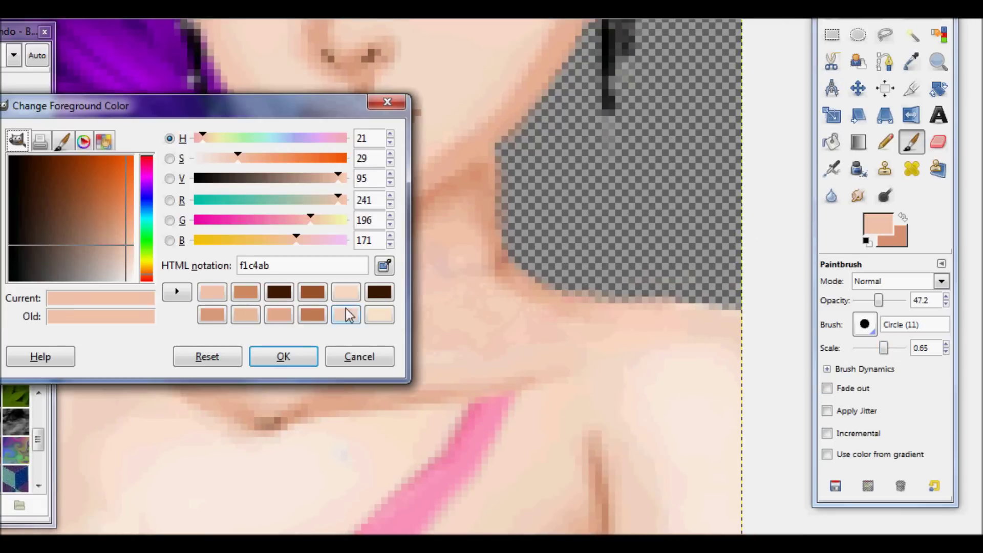
click(345, 314)
click(271, 355)
click(878, 224)
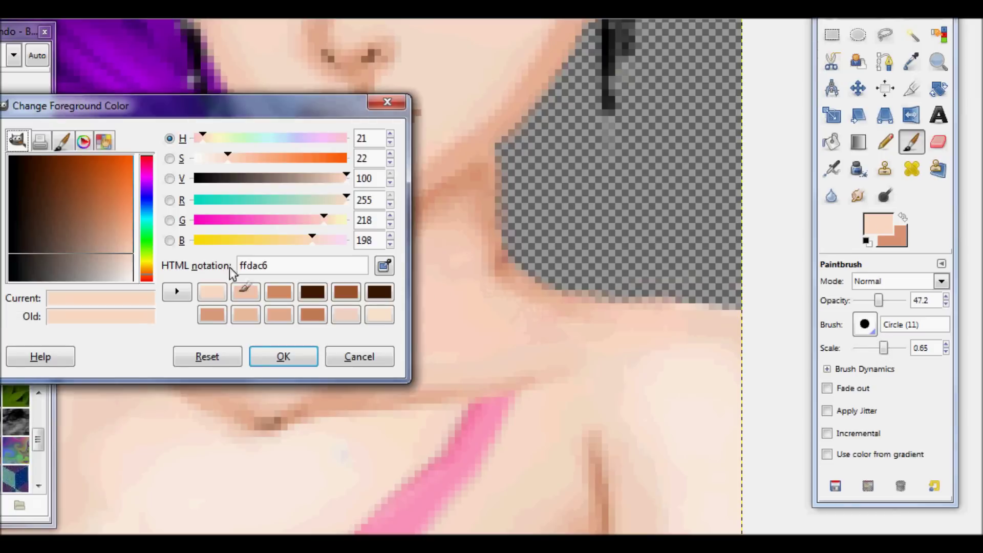
click(283, 356)
Highlight the cheeks with the pale skin tone fbe3d6 at opacity 47.2 and brush scale 0.65.
key(minus)
key(minus)
click(878, 224)
click(283, 355)
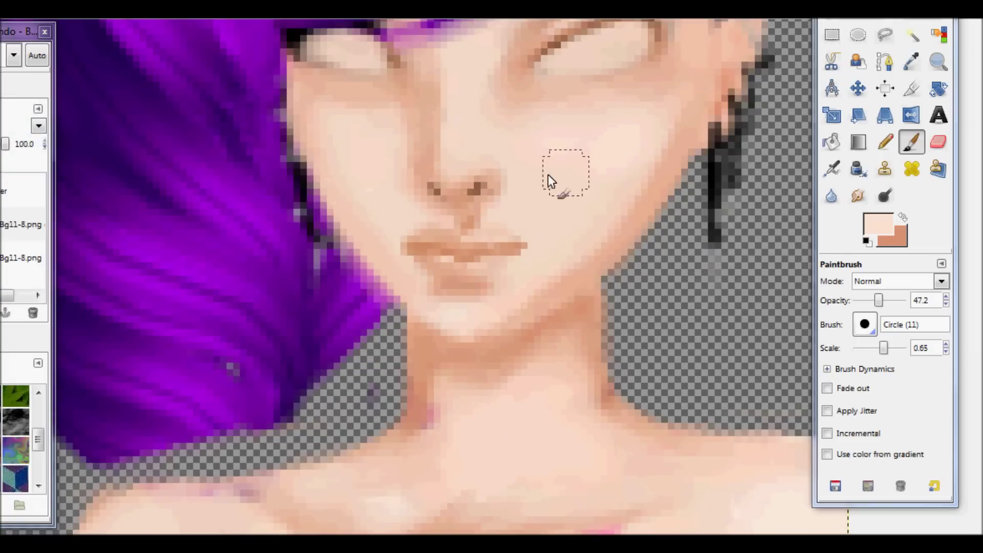
Paint a tan dc9c7a colour swatch on the empty area beside the neck at opacity 100 and brush scale 0.65.
scroll(371, 121, up, 3)
click(879, 223)
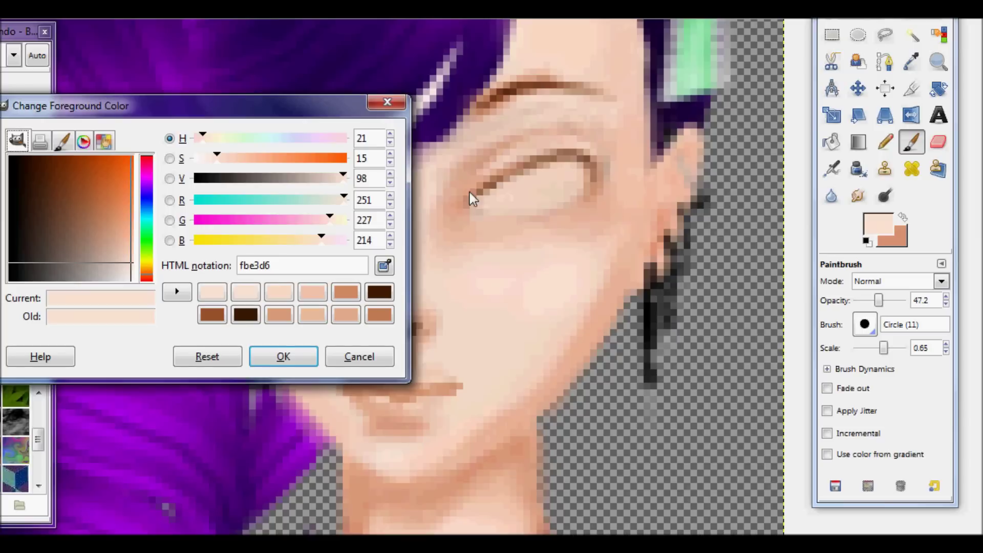
click(19, 175)
click(359, 356)
click(878, 224)
click(902, 301)
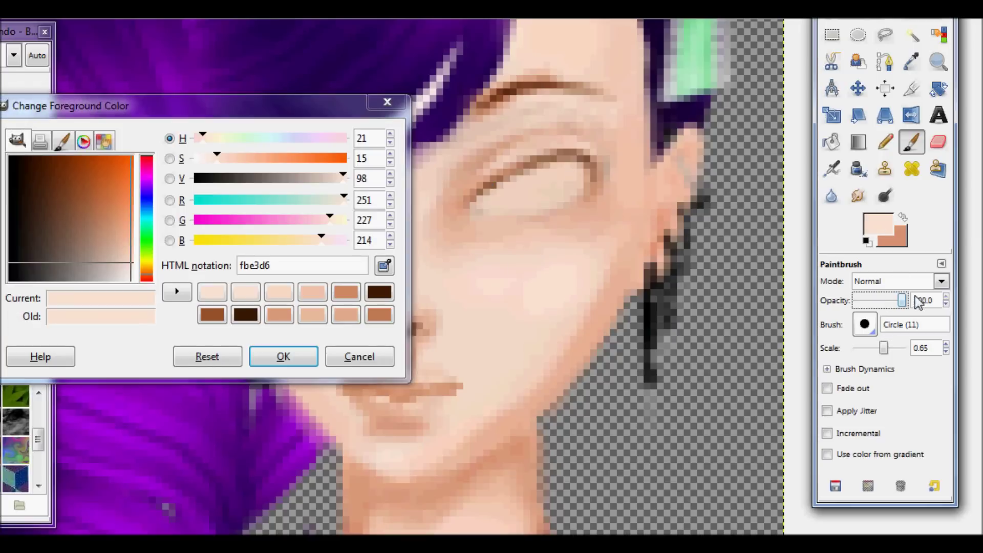
click(314, 314)
click(283, 357)
scroll(512, 256, down, 3)
click(703, 277)
Add a medium peach swatch and a pale peach swatch below the tan one at opacity 100.
click(879, 224)
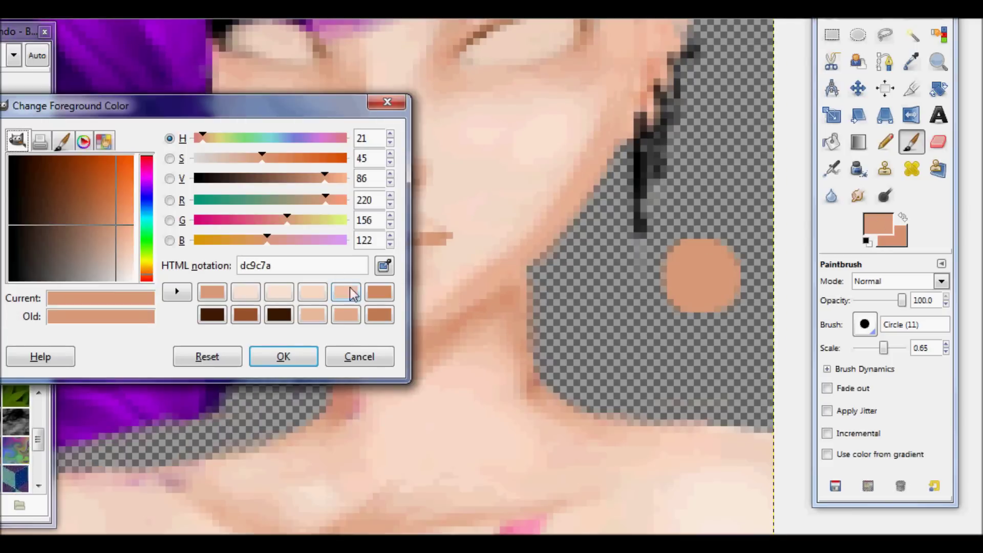
click(276, 291)
click(283, 355)
click(708, 313)
click(878, 224)
click(311, 290)
click(284, 355)
click(714, 353)
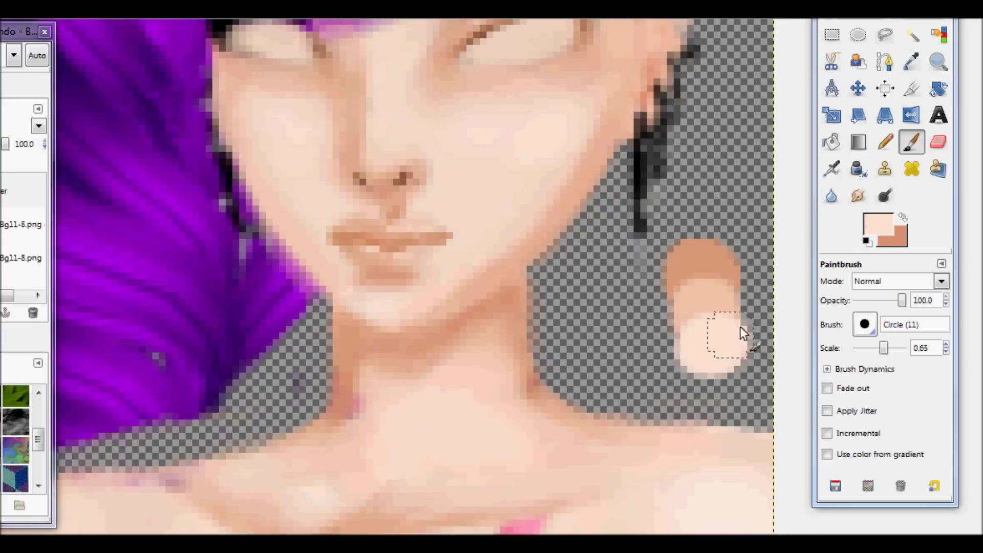
Set the foreground colour to black for painting the eyes.
scroll(718, 347, up, 3)
click(893, 224)
click(127, 278)
click(270, 355)
click(827, 368)
drag(881, 348, 876, 348)
mouse_move(369, 354)
mouse_down()
mouse_move(450, 358)
mouse_move(420, 396)
mouse_up()
key(ctrl+z)
key(shift+ctrl+n)
key(Return)
drag(435, 352, 420, 394)
key(ctrl+z)
key(ctrl+z)
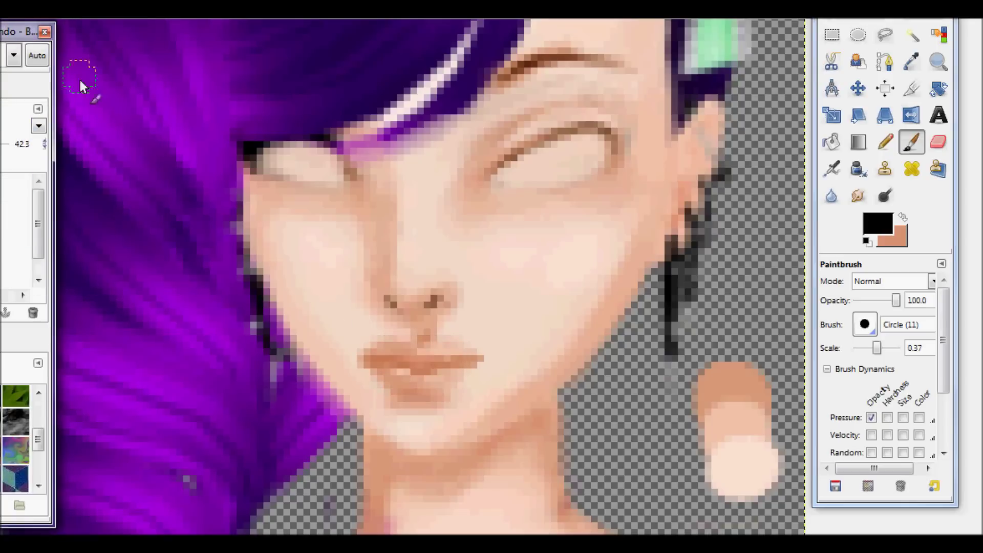
Paint black upper lash lines on both eyes on a new layer at opacity 47.8 and brush scale 0.15.
key(shift+ctrl+n)
click(56, 297)
drag(876, 348, 873, 348)
drag(896, 301, 877, 301)
scroll(881, 365, down, 1)
click(828, 338)
drag(494, 181, 594, 151)
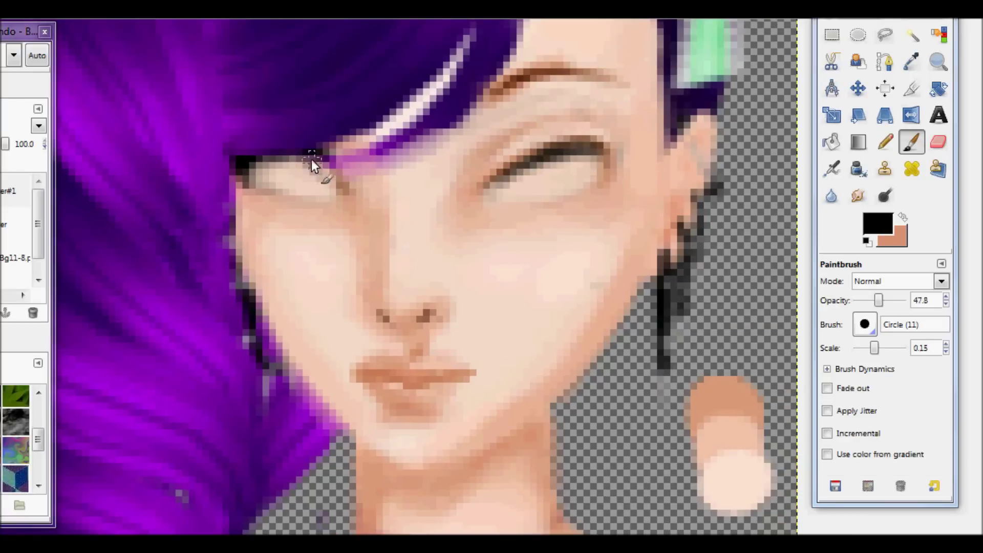
drag(496, 183, 594, 149)
click(538, 159)
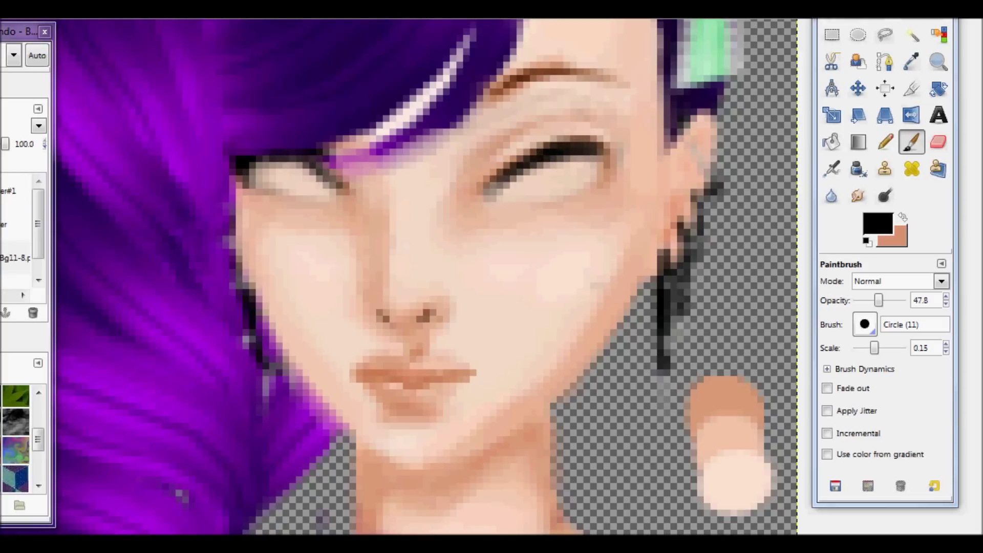
Sample a dark grey-green iris colour from the original eye artwork and return to the painting layers.
key(minus)
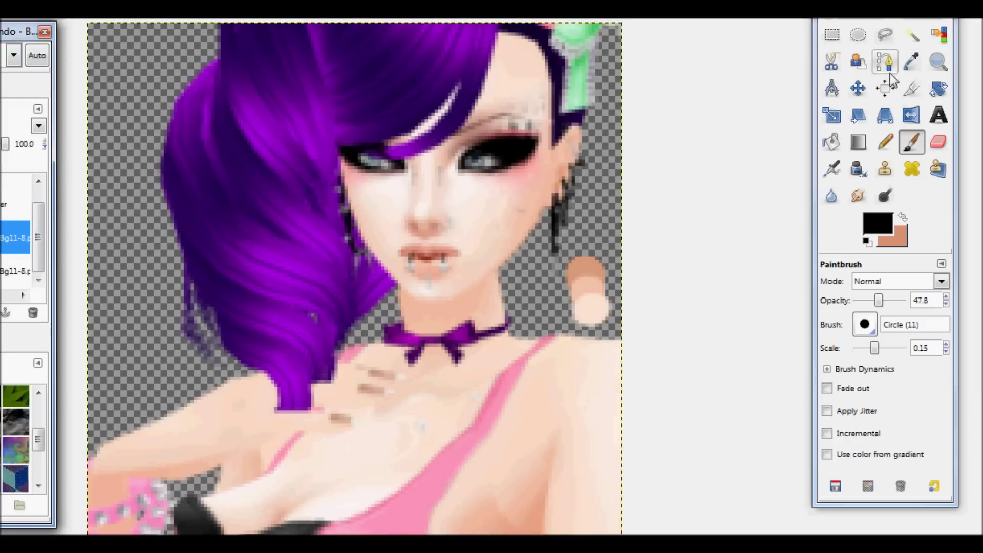
click(480, 154)
click(16, 283)
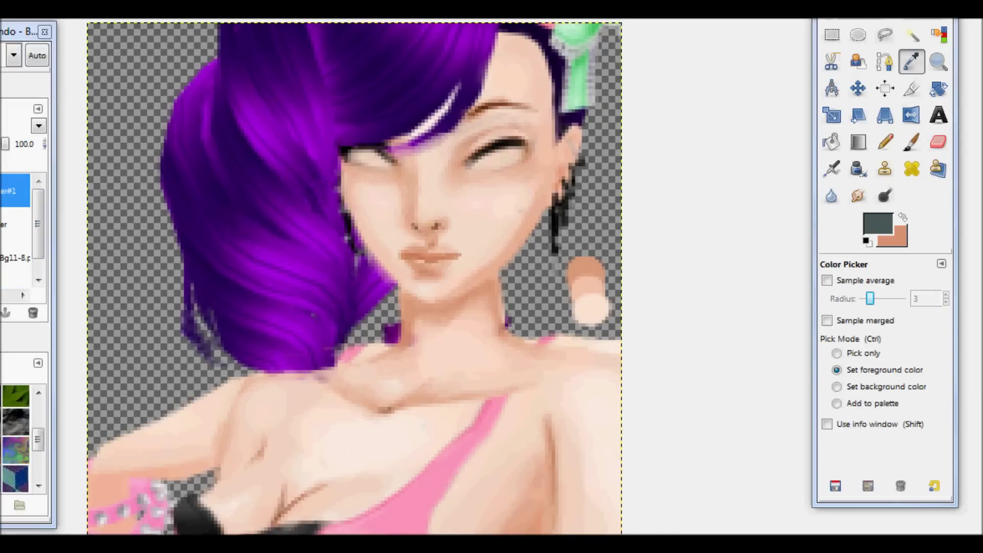
Paint round irises in both eyes with the sampled dark grey-green at opacity 47.8 and brush scale 0.15.
key(plus)
key(p)
scroll(483, 268, right, 3)
scroll(431, 170, right, 4)
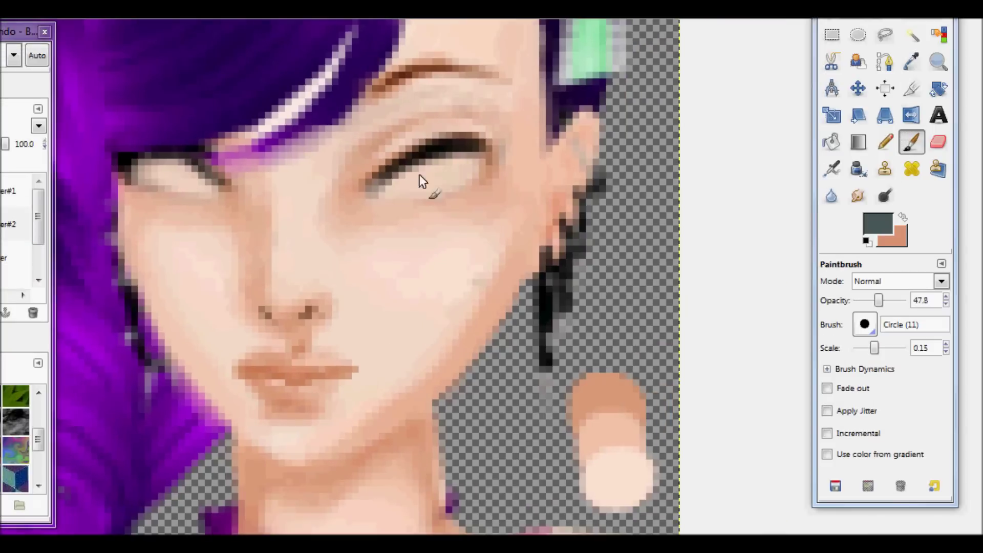
drag(442, 161, 438, 172)
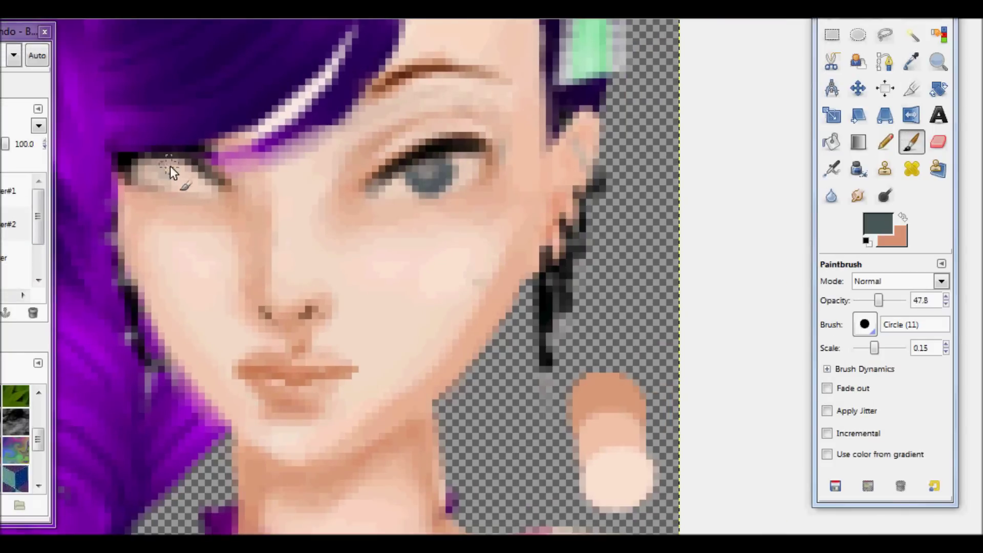
key(shift+e)
key(p)
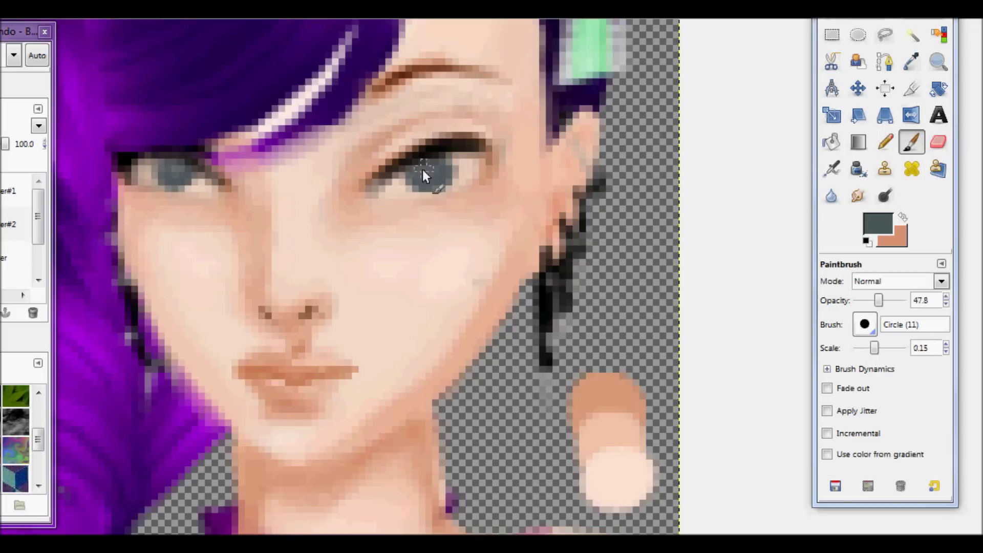
scroll(560, 183, down, 1)
scroll(544, 193, up, 1)
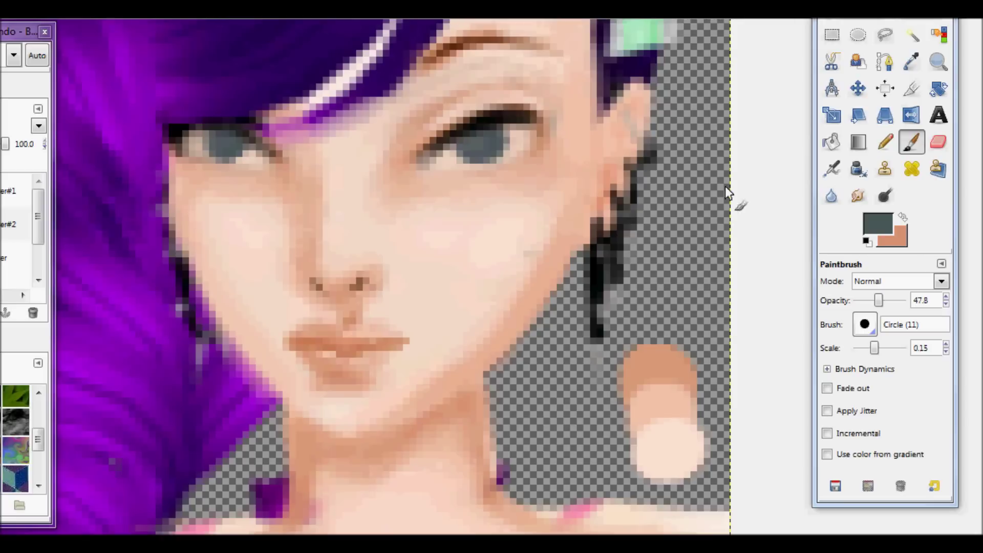
Shade both irises with a near-black grey at opacity 47.8, reducing the brush scale from 0.15 to 0.09.
key(shift+e)
key(Page_Down)
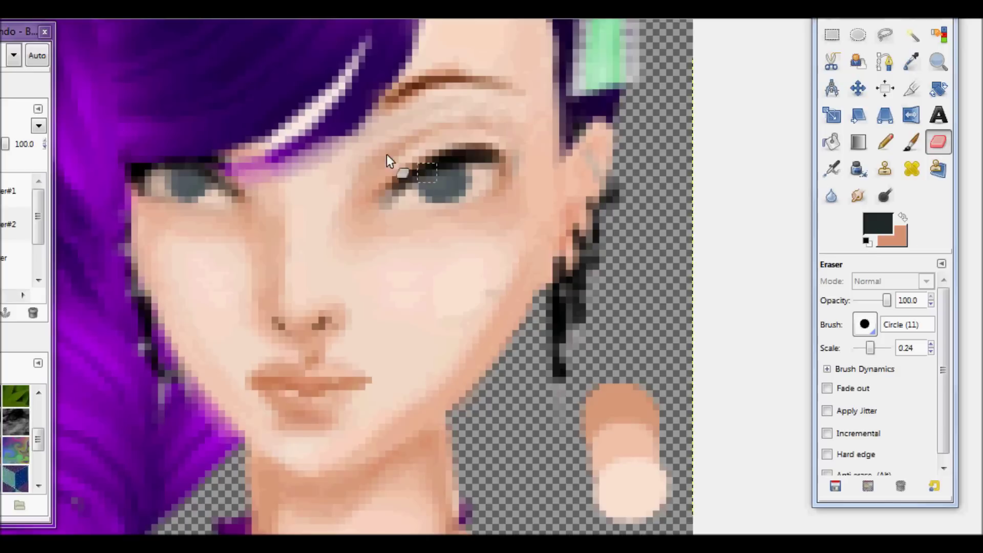
click(913, 142)
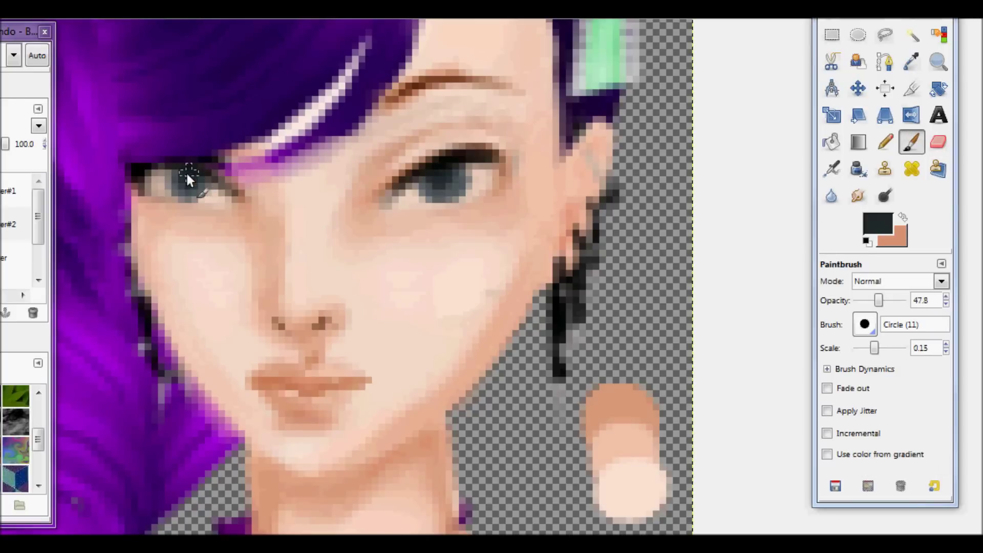
drag(874, 348, 871, 348)
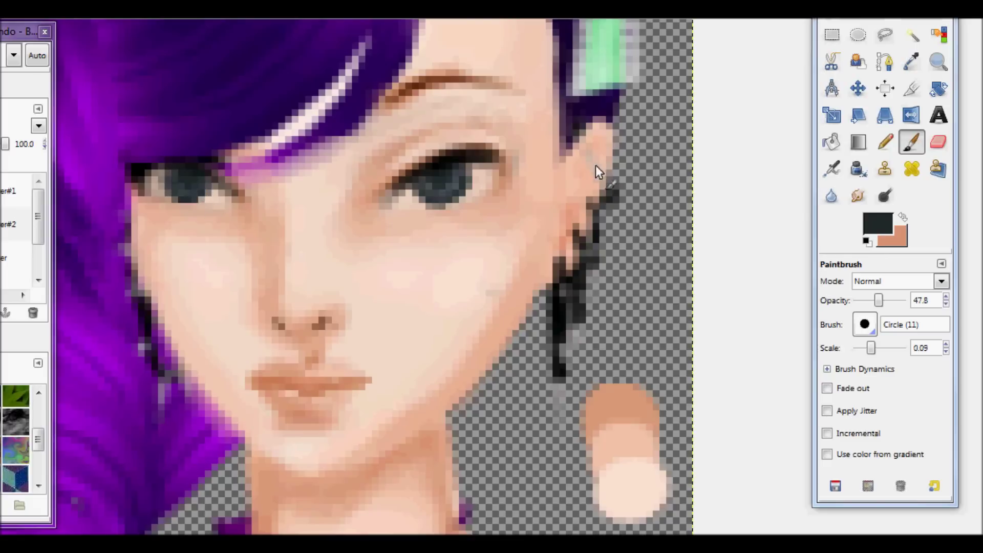
Darken the pupils with black at opacity 47.8 and brush scale 0.09.
click(878, 224)
drag(66, 213, 66, 272)
click(270, 356)
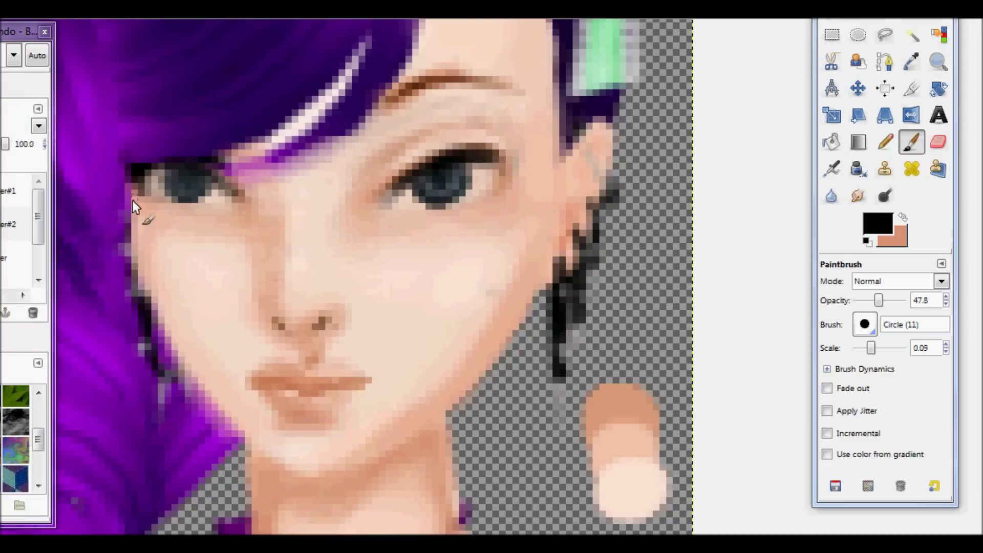
Add light blue highlights to the lower part of both irises at opacity 47.8 and brush scale 0.09.
click(878, 224)
click(63, 164)
click(279, 355)
drag(176, 196, 188, 190)
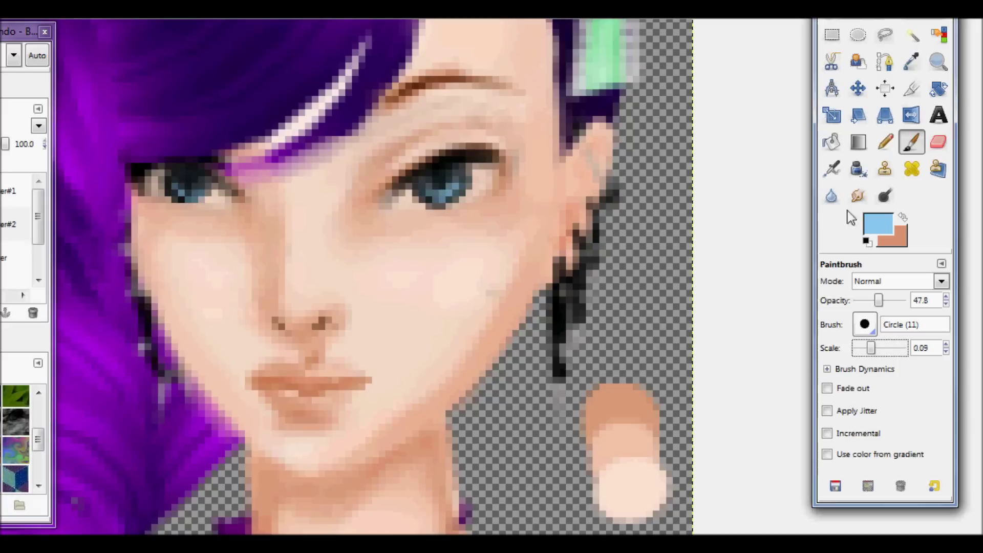
Deepen the tops of the irises under the upper lash lines with black 020303 at brush scale 0.09.
click(878, 224)
click(243, 287)
click(299, 359)
drag(452, 160, 430, 168)
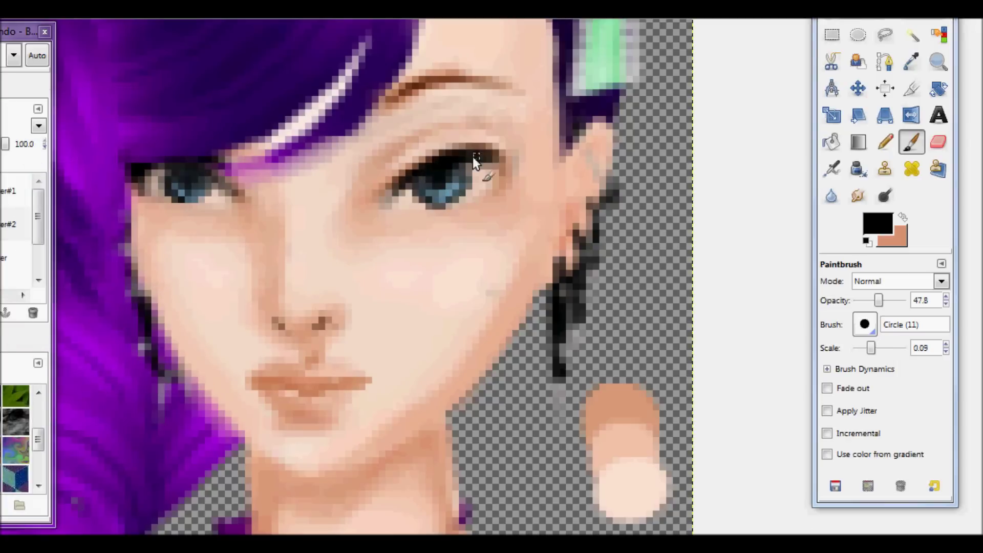
Paint small white catchlights in both eyes on a new layer at opacity 47.8 and brush scale 0.09.
click(878, 224)
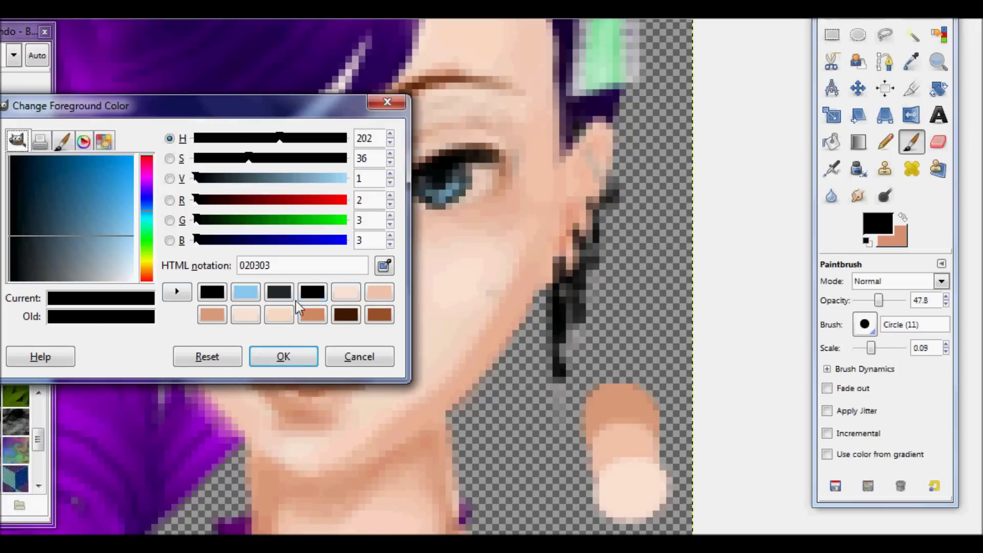
click(296, 307)
click(272, 356)
key(ctrl+shift+n)
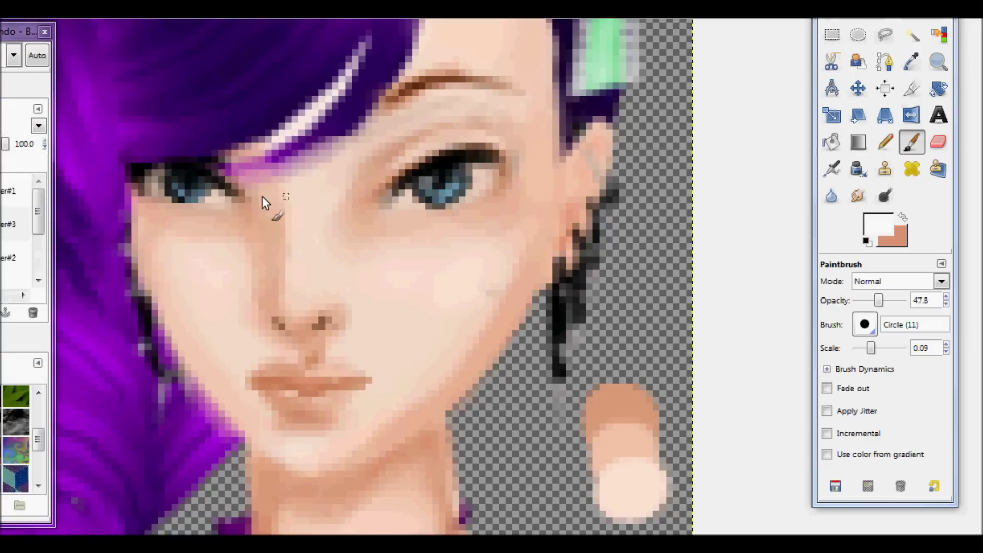
key(ctrl+shift+n)
key(Return)
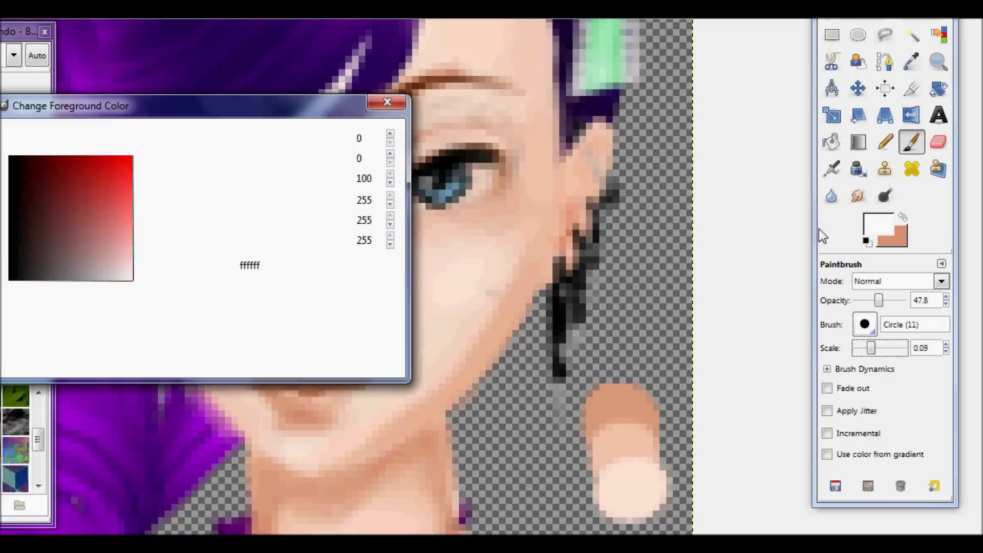
Thicken the upper lids of both eyes with black eyeliner at opacity 47.8 and brush scale 0.30.
drag(871, 348, 878, 348)
click(15, 224)
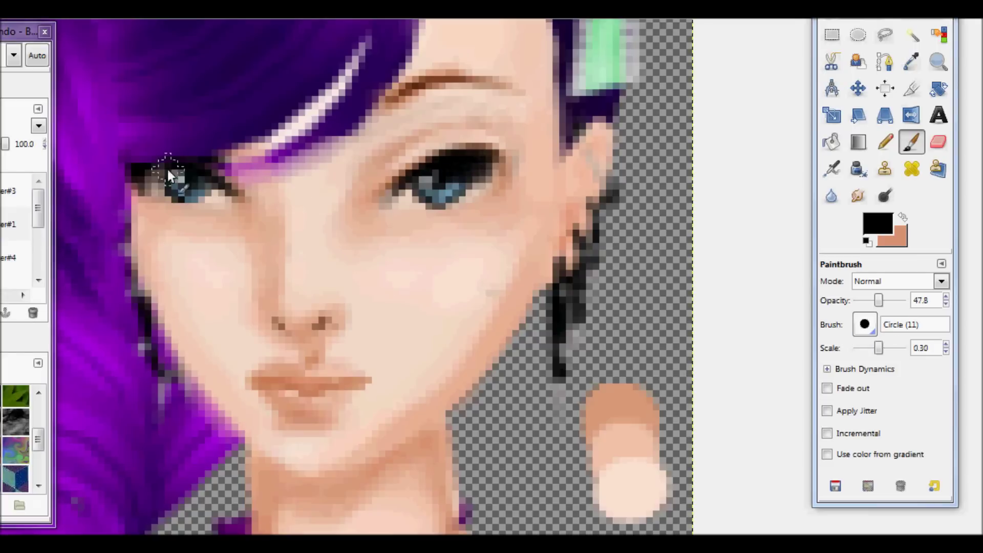
scroll(246, 231, down, 5)
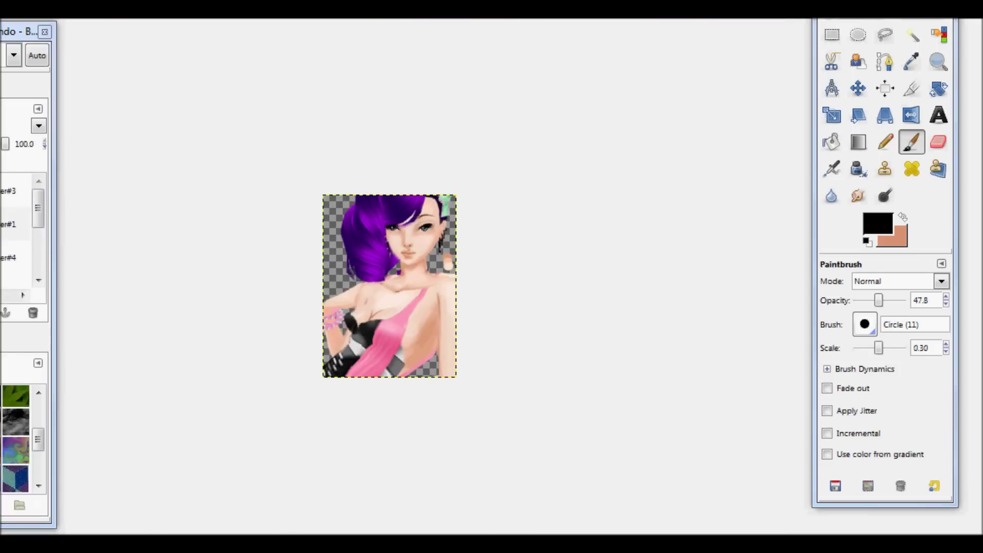
scroll(125, 342, up, 6)
scroll(125, 342, down, 5)
scroll(447, 170, up, 5)
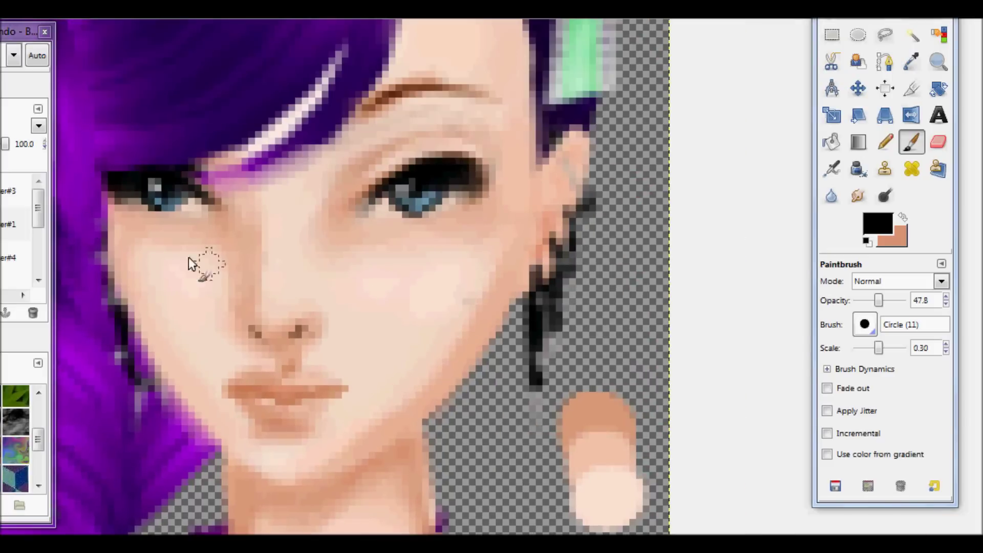
Add a new layer beneath the existing eye layers.
key(shift+e)
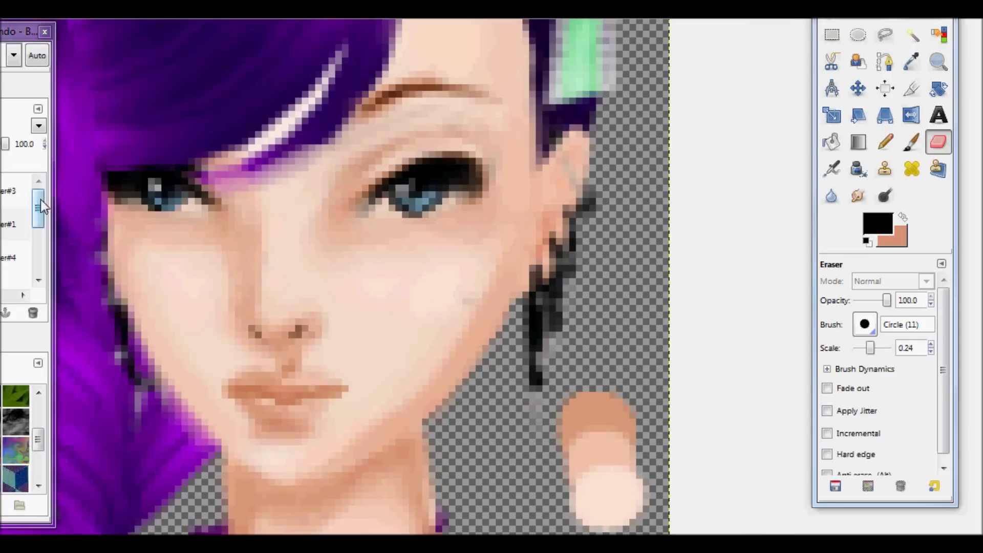
drag(42, 198, 42, 213)
click(15, 184)
click(11, 251)
key(shift+ctrl+n)
key(Return)
Touch up the whites of the eyes with pale grey at opacity 43.4 and brush scale 0.34.
key(p)
click(878, 223)
key(Return)
click(867, 225)
click(283, 356)
drag(879, 348, 890, 344)
drag(879, 301, 877, 300)
key(bracketleft)
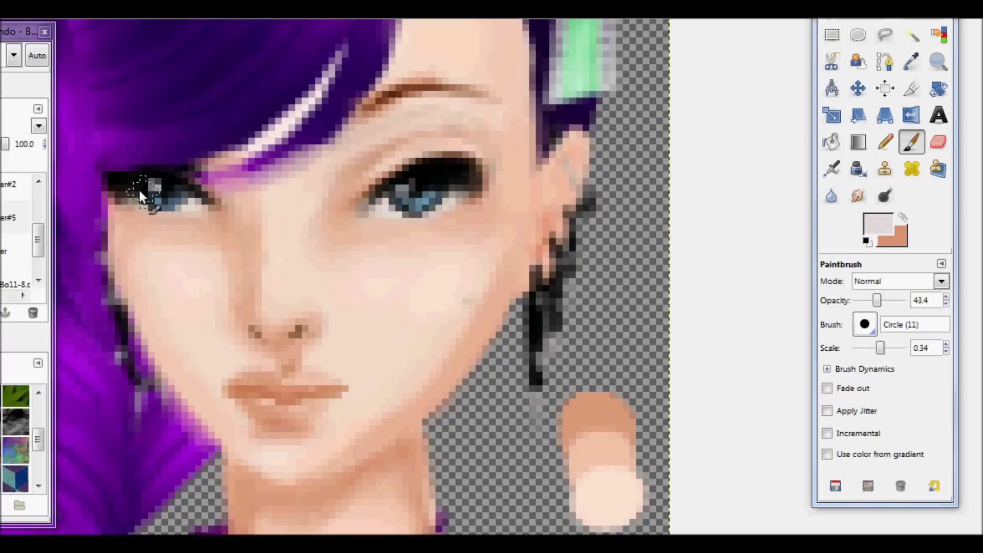
key(1)
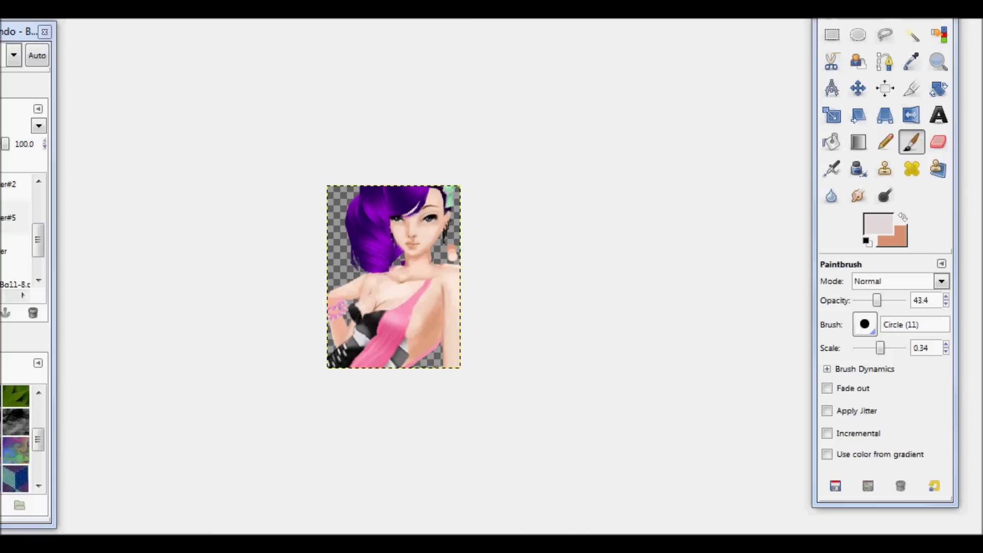
key(3)
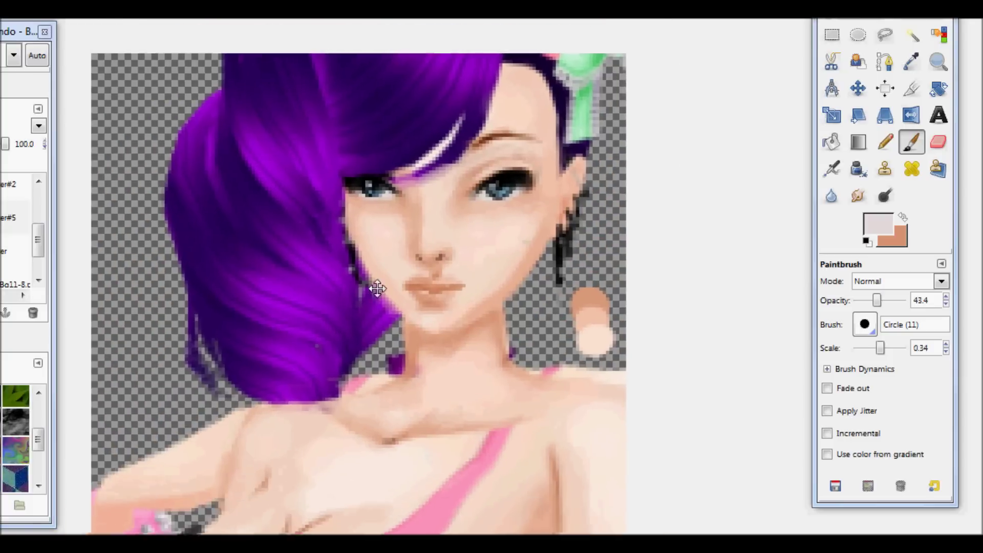
Paint black upper lashes at the outer corner of the eye away from the fringe, on a new top layer at brush scale 0.08.
scroll(5, 245, up, 2)
double_click(5, 245)
click(20, 256)
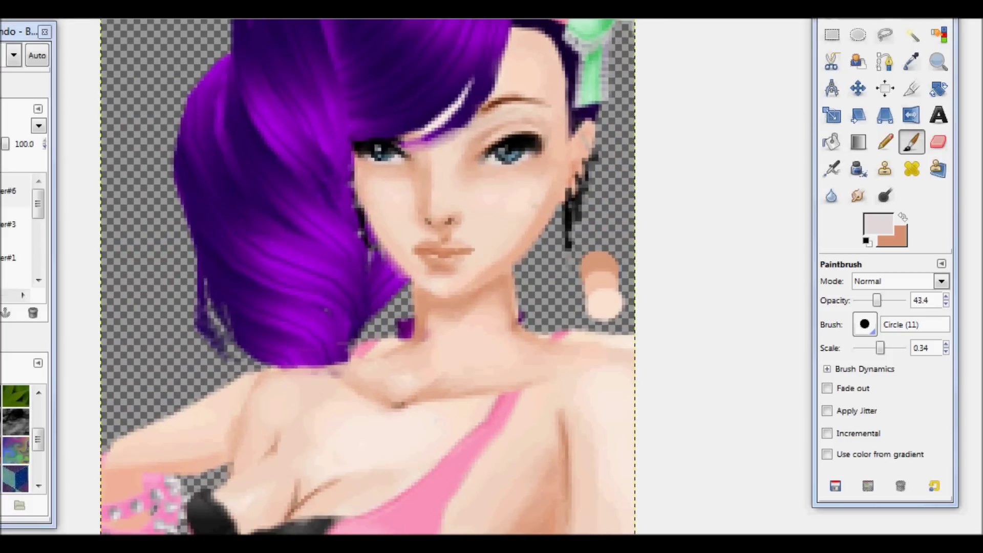
key(4)
click(878, 224)
click(271, 293)
key(Return)
scroll(880, 348, down, 4)
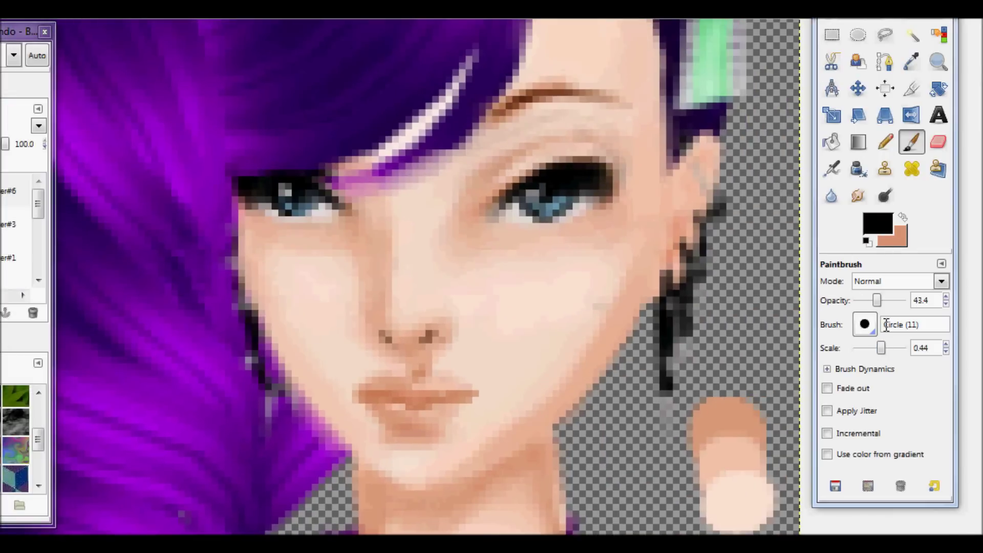
drag(599, 174, 643, 172)
scroll(876, 348, down, 2)
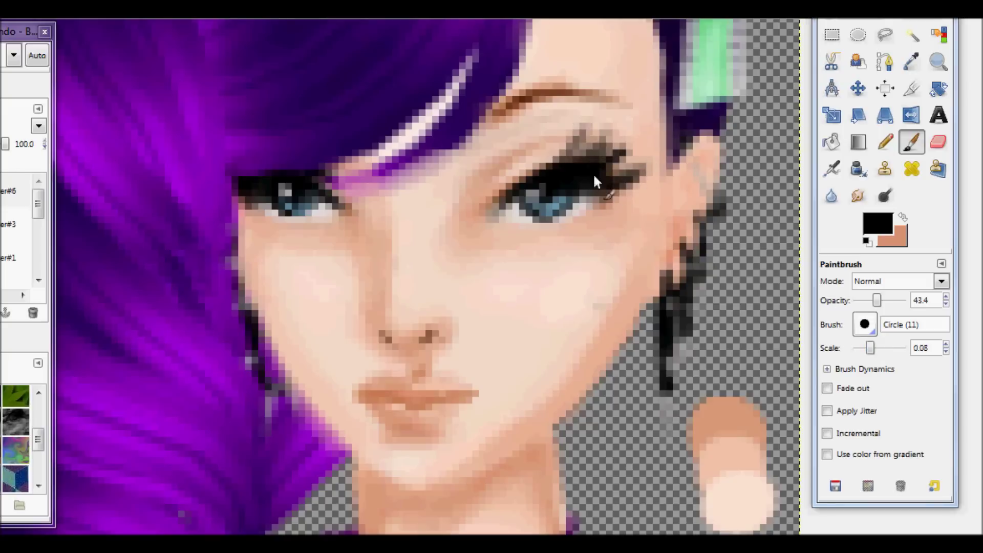
drag(624, 165, 641, 155)
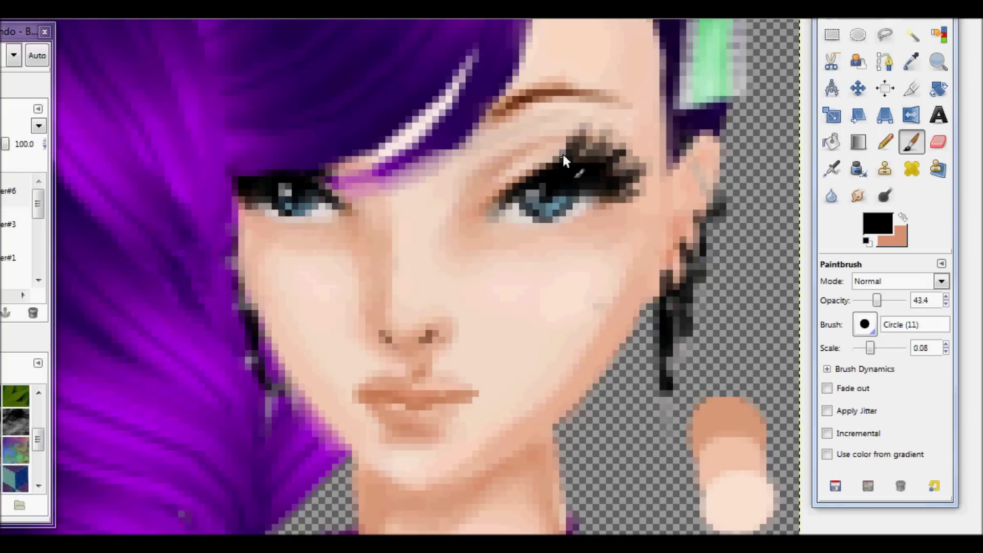
key(1)
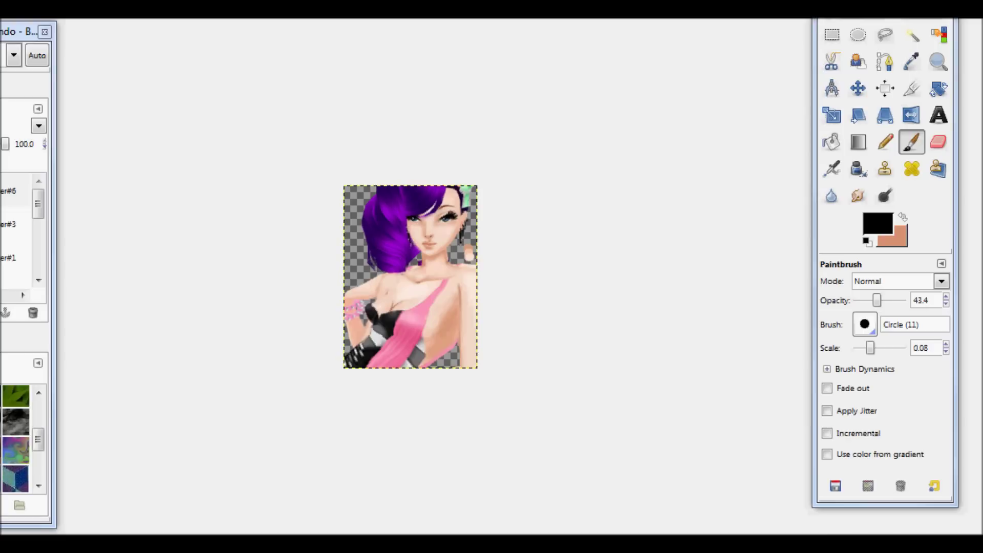
key(3)
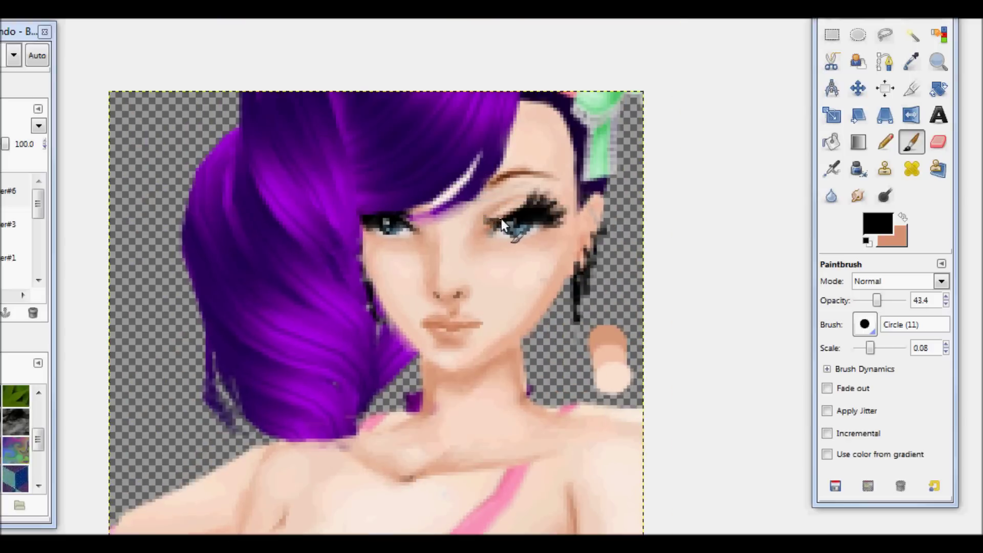
Extend that eye's upper lashes towards the inner corner and add short lower lashes, switching between paintbrush at scale 0.08 and eraser at opacity 51.4.
click(939, 142)
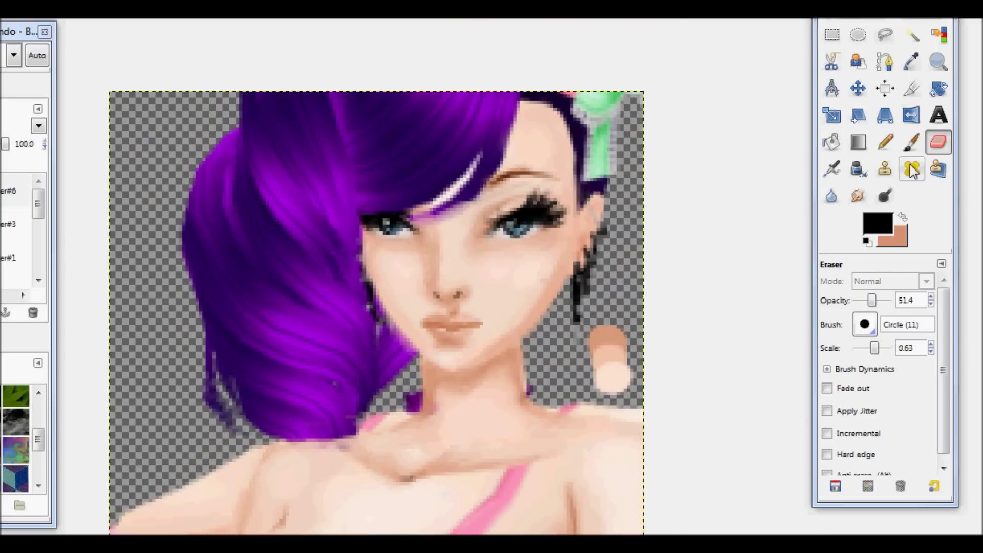
click(912, 142)
key(shift+e)
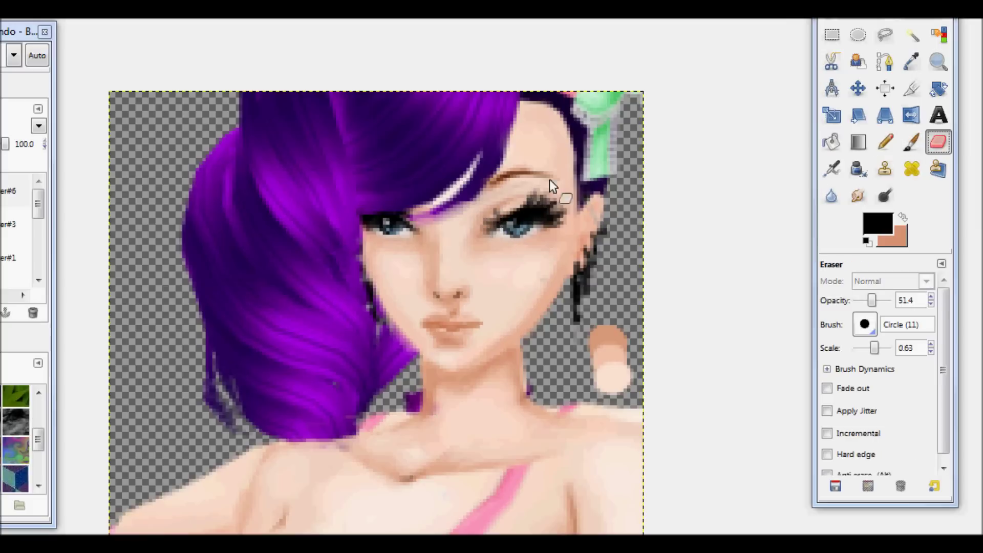
key(1)
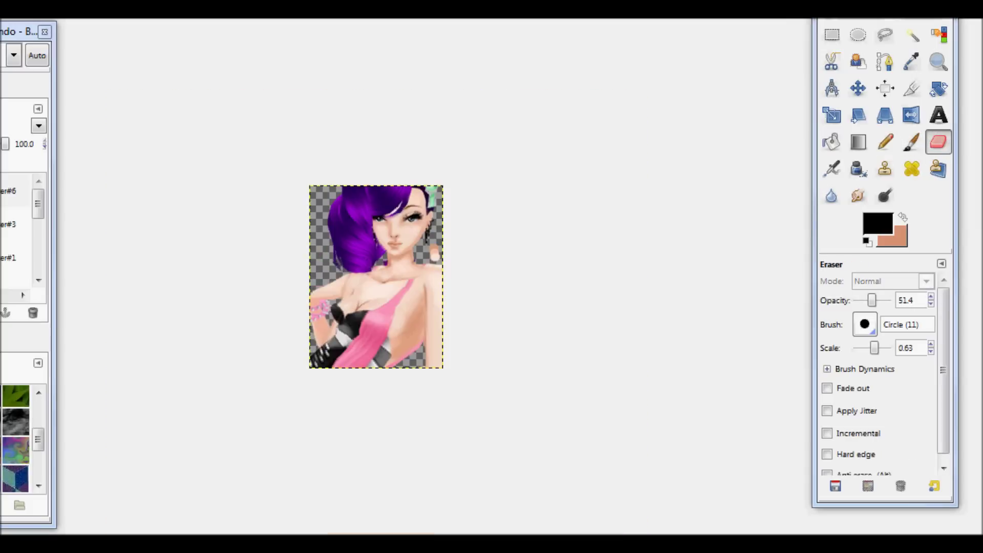
scroll(410, 334, up, 5)
key(p)
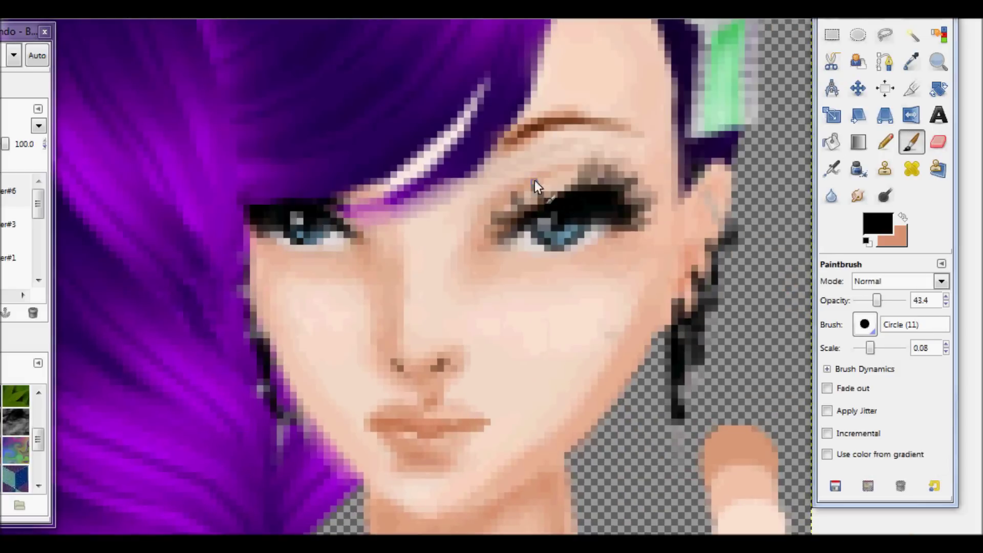
key(shift+e)
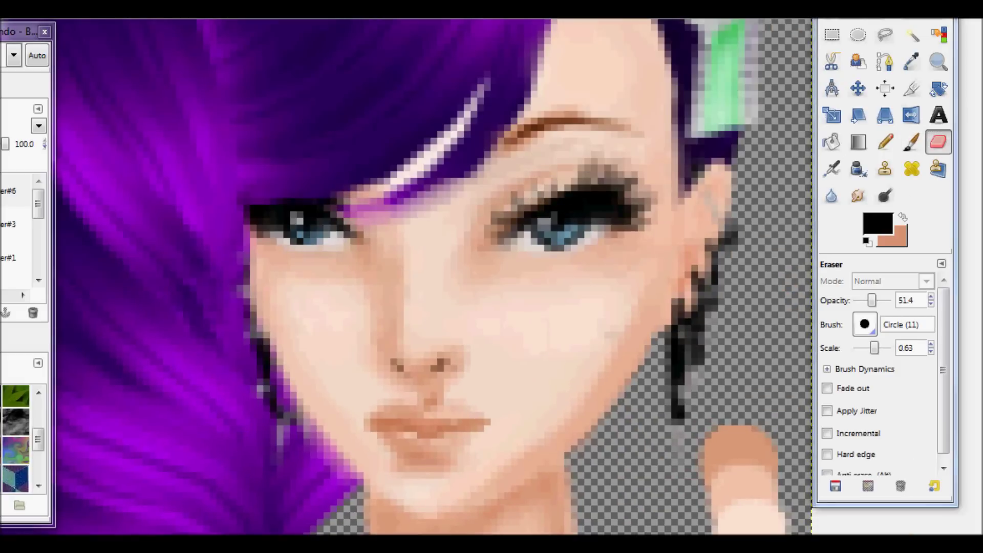
key(p)
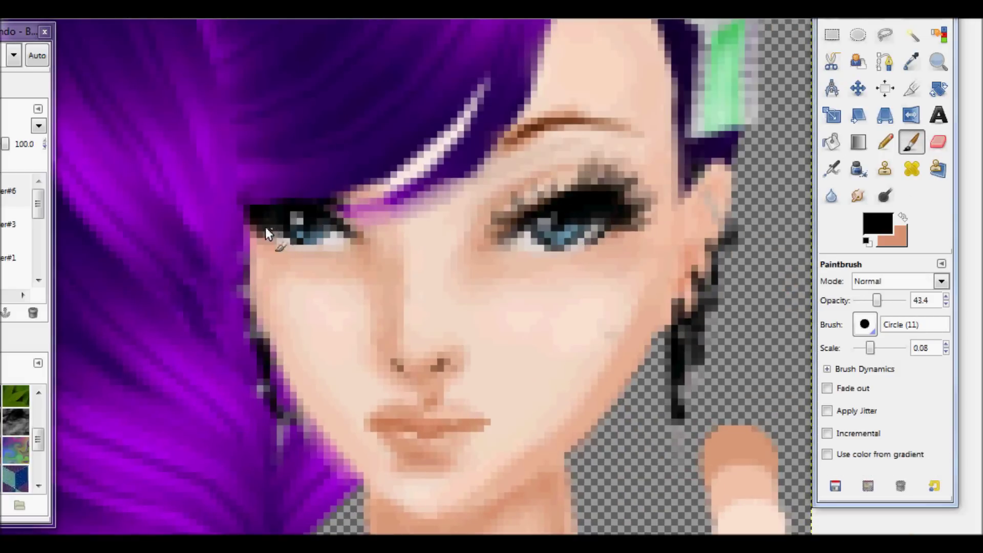
scroll(300, 251, down, 2)
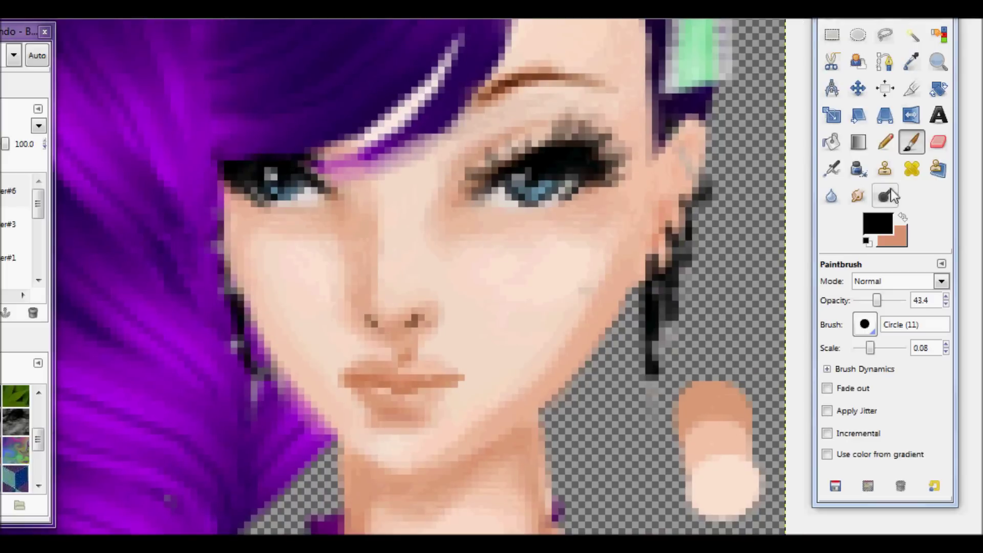
Paint a thin reddish-brown crease above the lashed upper lid at opacity 43.4 and brush scale 0.08.
click(902, 219)
click(892, 225)
click(268, 354)
scroll(39, 211, down, 1)
click(510, 133)
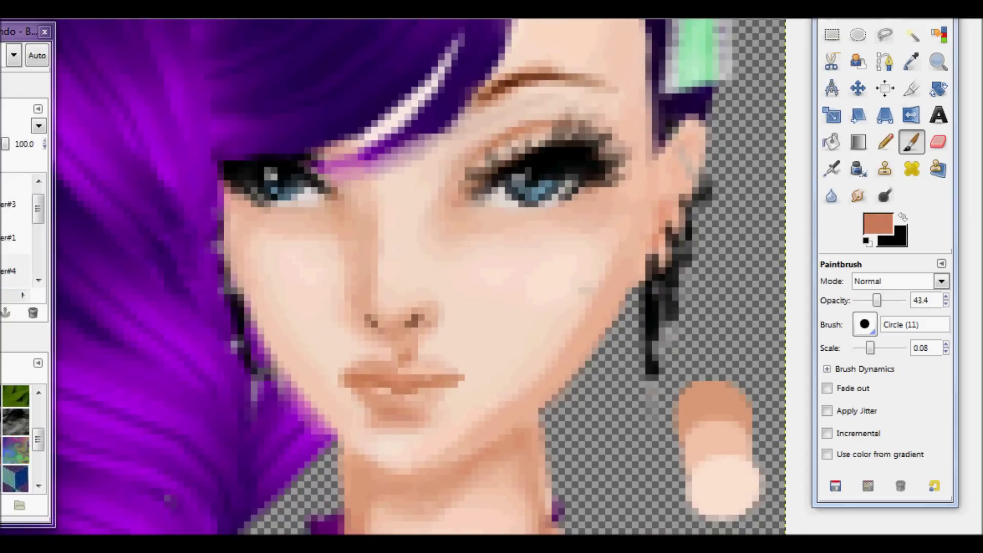
key(1)
key(2)
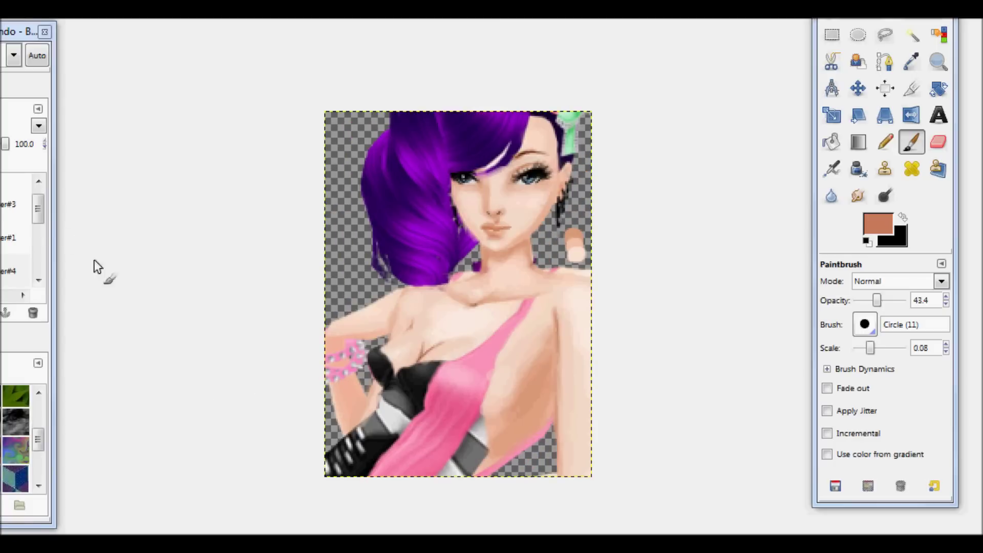
Shade the collarbones and the top of the shoulder below the hair with reddish-brown at opacity 43.4 and brush scale 0.34.
click(35, 220)
scroll(41, 197, up, 1)
click(687, 163)
key(4)
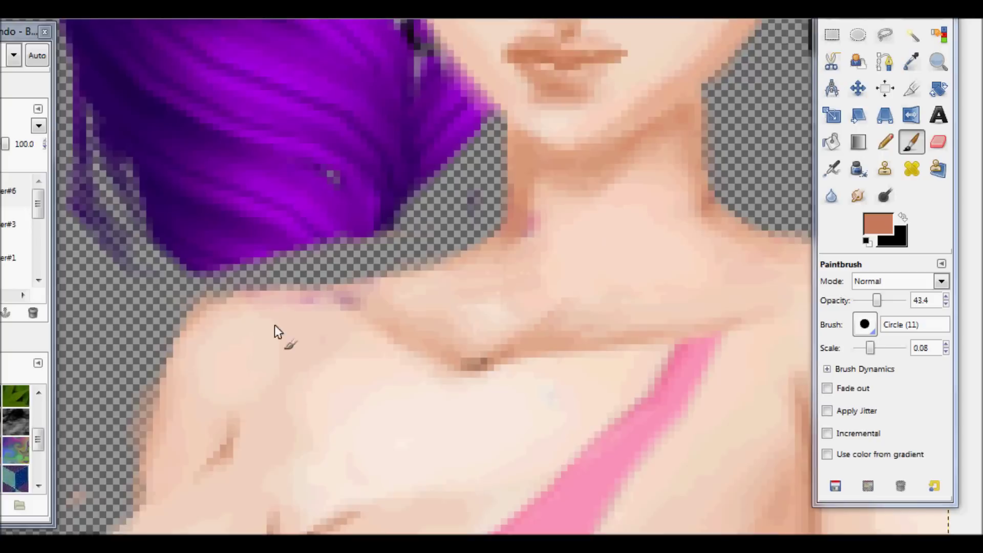
scroll(276, 326, down, 2)
key(bracketright)
key(bracketright)
key(bracketright)
mouse_move(655, 284)
mouse_down()
mouse_move(570, 291)
mouse_move(515, 314)
mouse_up()
drag(430, 276, 387, 300)
drag(246, 242, 300, 252)
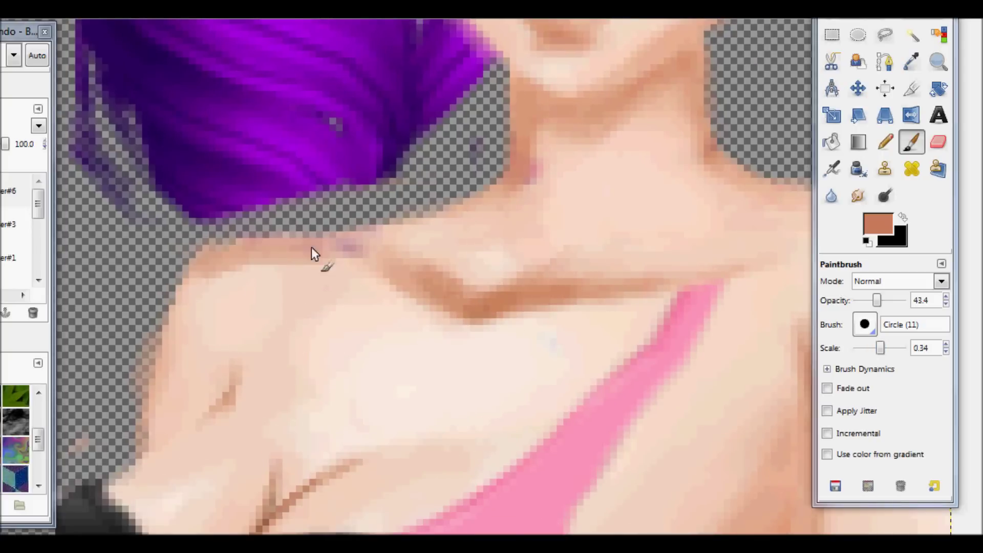
key(shift+e)
scroll(20, 241, down, 2)
click(15, 238)
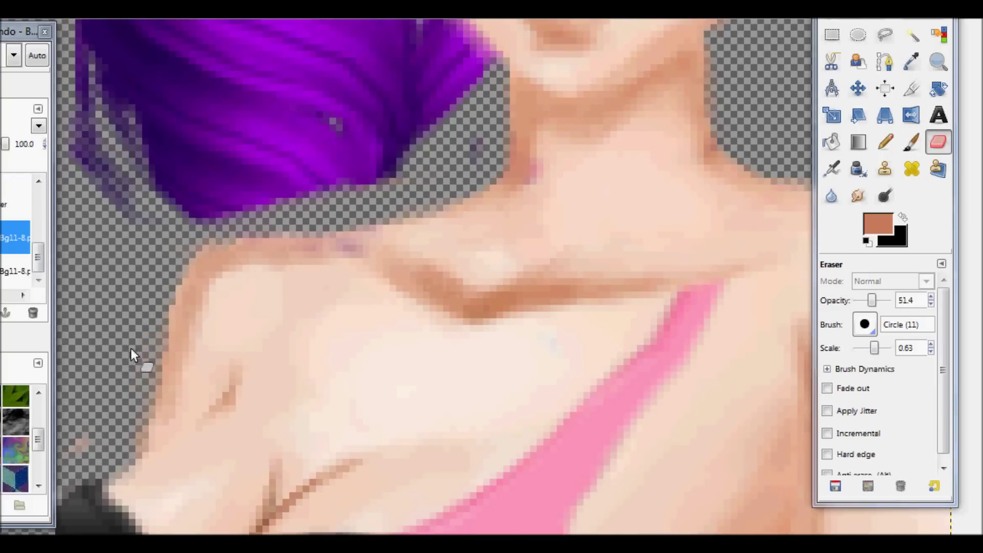
scroll(128, 366, down, 3)
Paint mid peach over the hollow above the collarbone at opacity 43.4 and brush scale 1.24.
click(878, 224)
click(275, 353)
drag(874, 349, 878, 348)
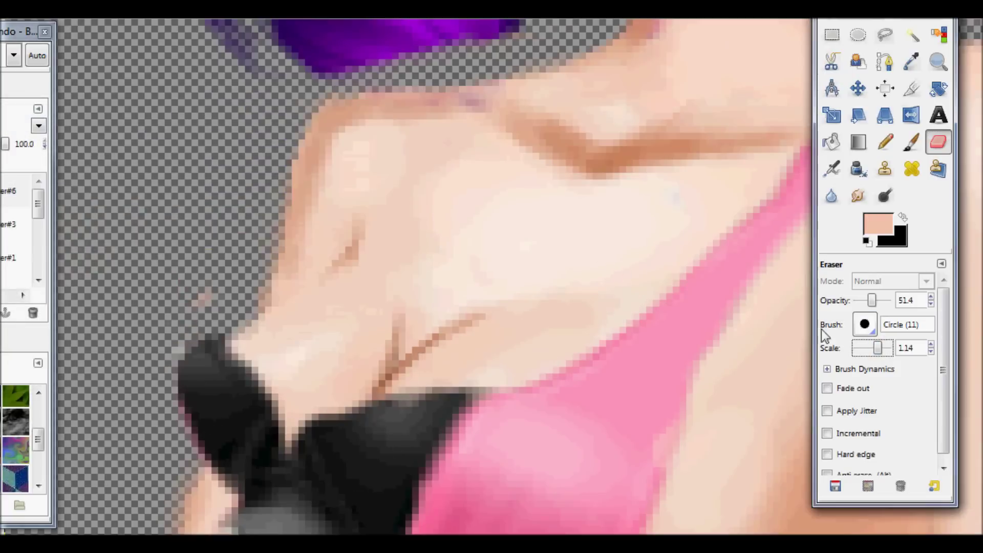
scroll(402, 110, right, 3)
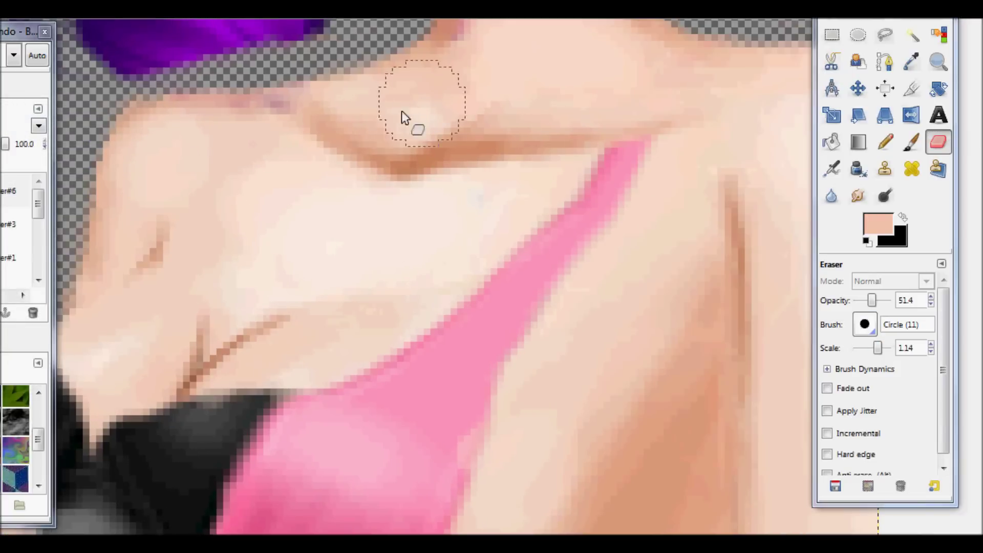
click(913, 142)
drag(878, 348, 888, 348)
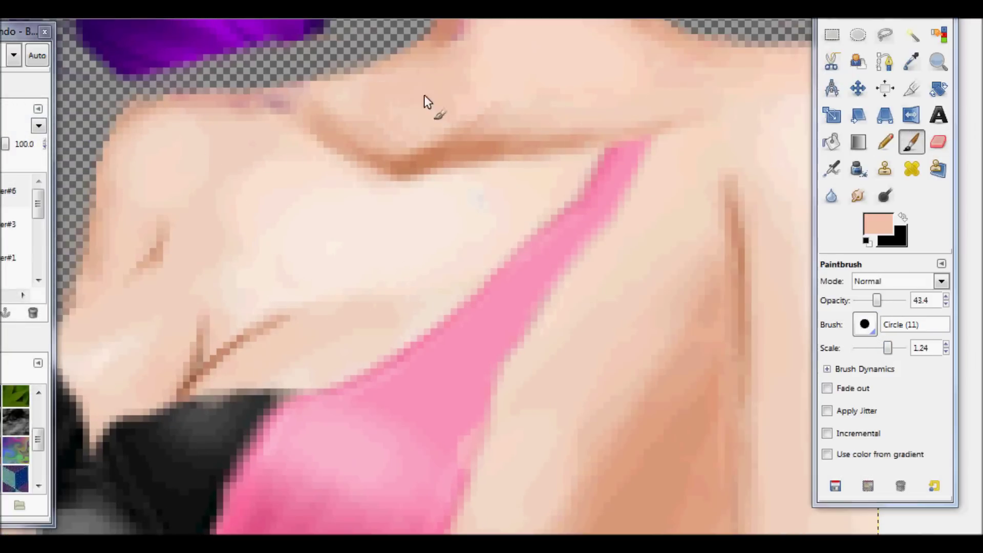
Blend a lighter peach over the base of the neck at opacity 43.4 and brush scale 0.74.
scroll(434, 92, up, 3)
scroll(434, 92, right, 2)
click(878, 224)
click(346, 293)
click(279, 356)
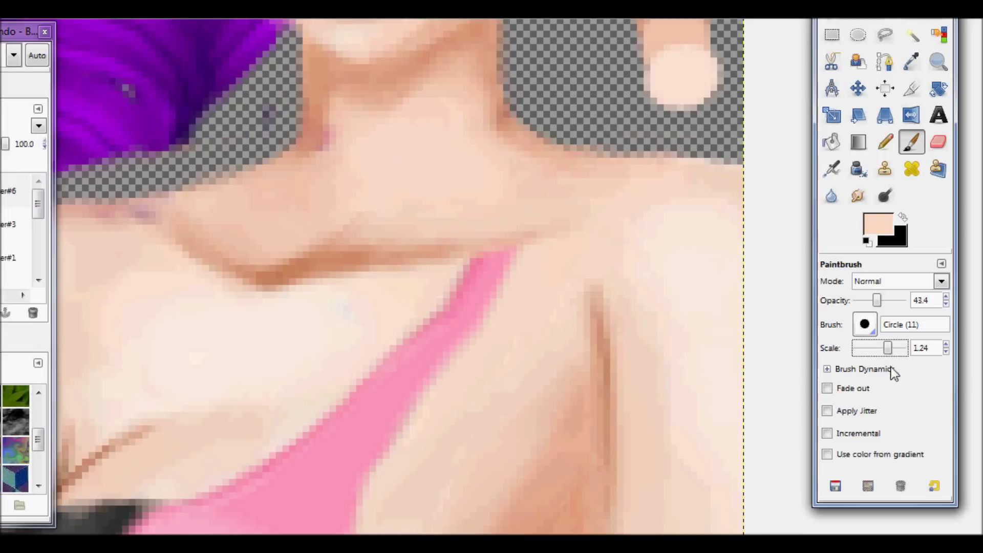
key(Page_Down)
key(Page_Down)
key(Page_Down)
key(Page_Down)
key(Page_Down)
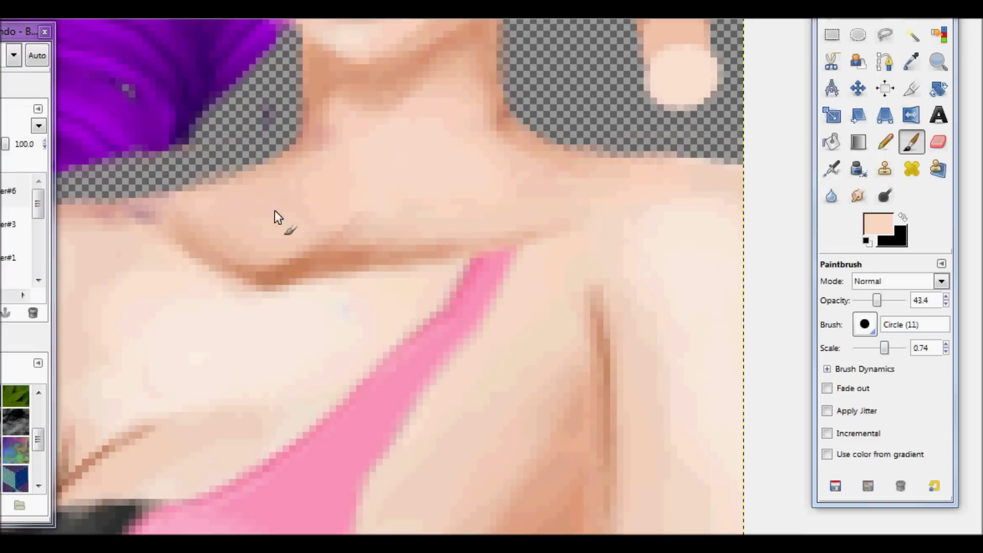
Paint pale ffe9dd highlights above the collarbone and across the upper chest at opacity 43.4 and brush scale 0.74.
click(878, 224)
click(92, 185)
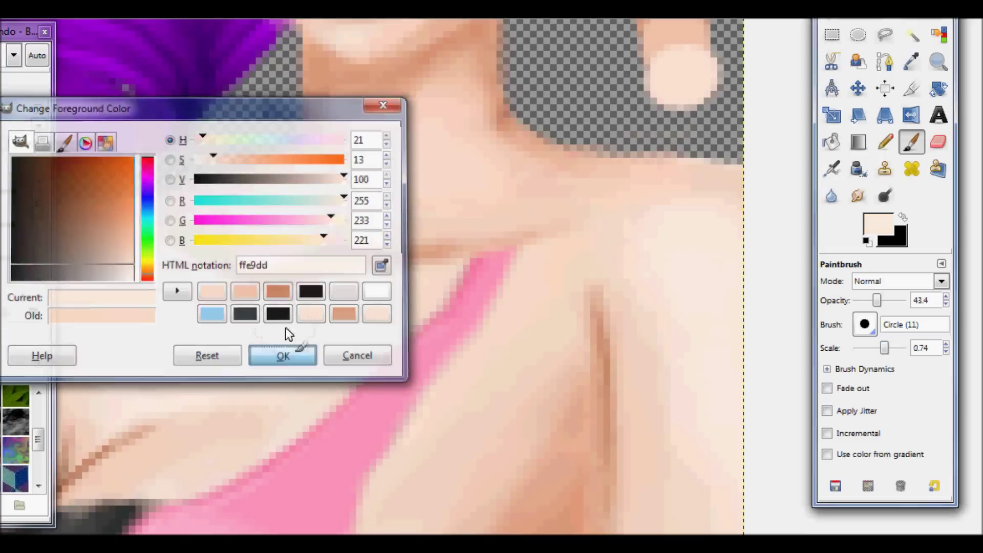
click(280, 355)
scroll(523, 213, down, 5)
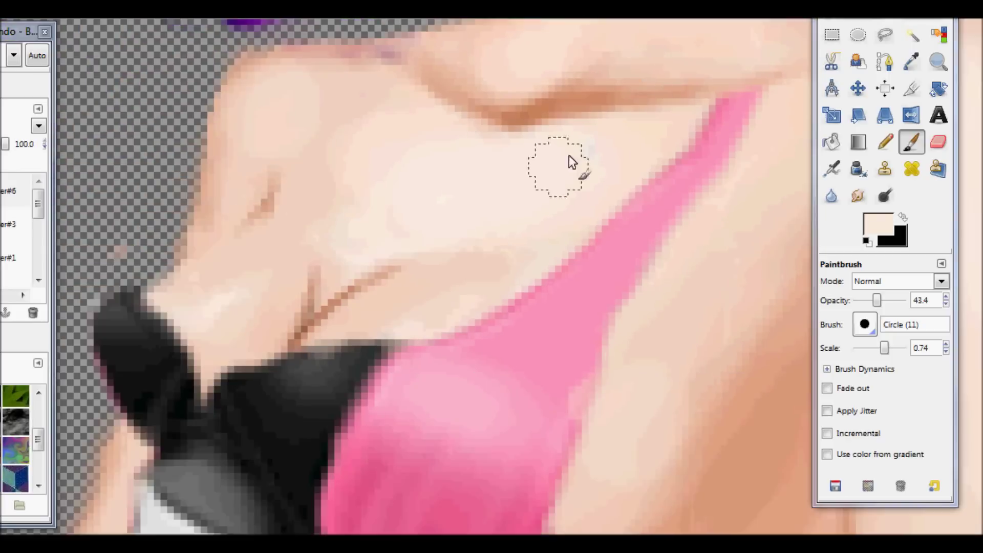